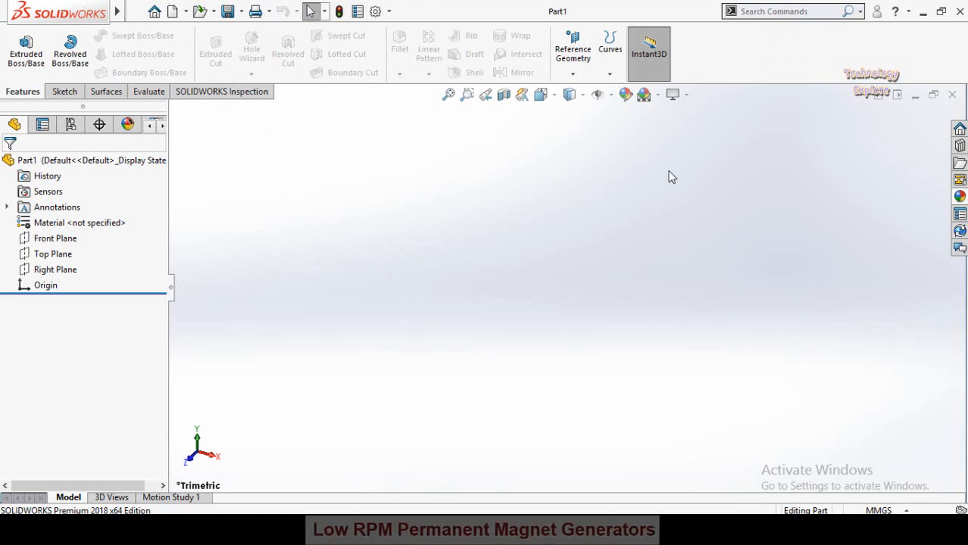
Step: Close the open part and create a new empty assembly document without inserting any component
{"action": "key", "text": "ctrl+w"}
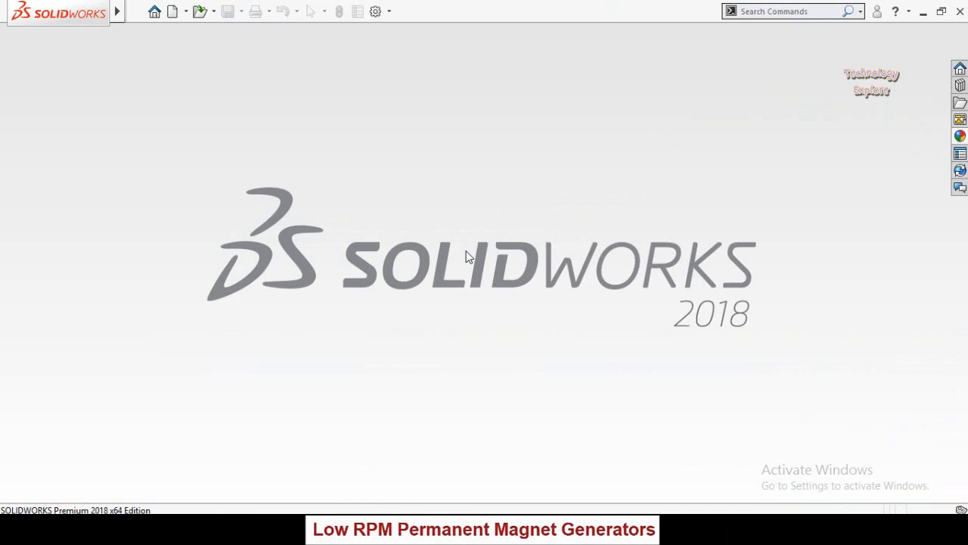
{"action": "left_click", "coordinate": [171, 13]}
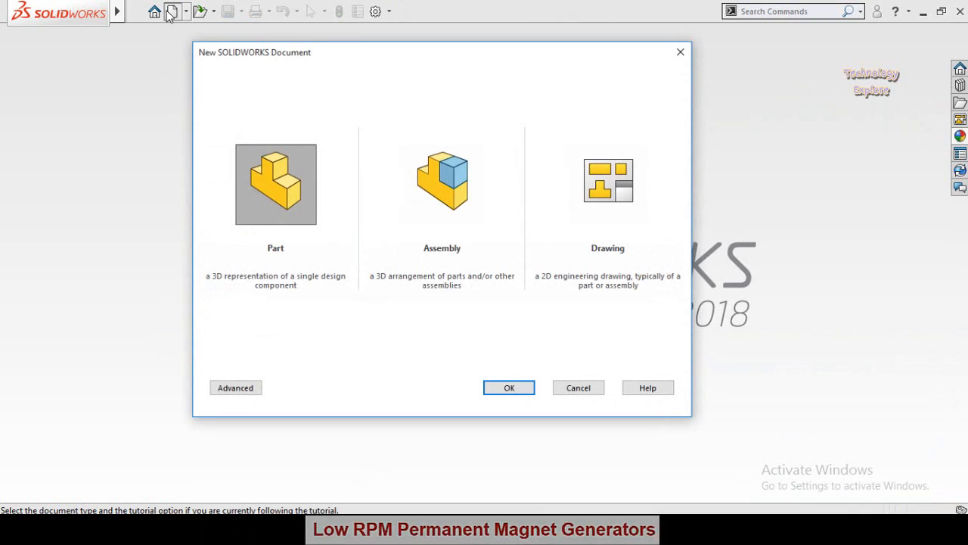
{"action": "left_click", "coordinate": [442, 199]}
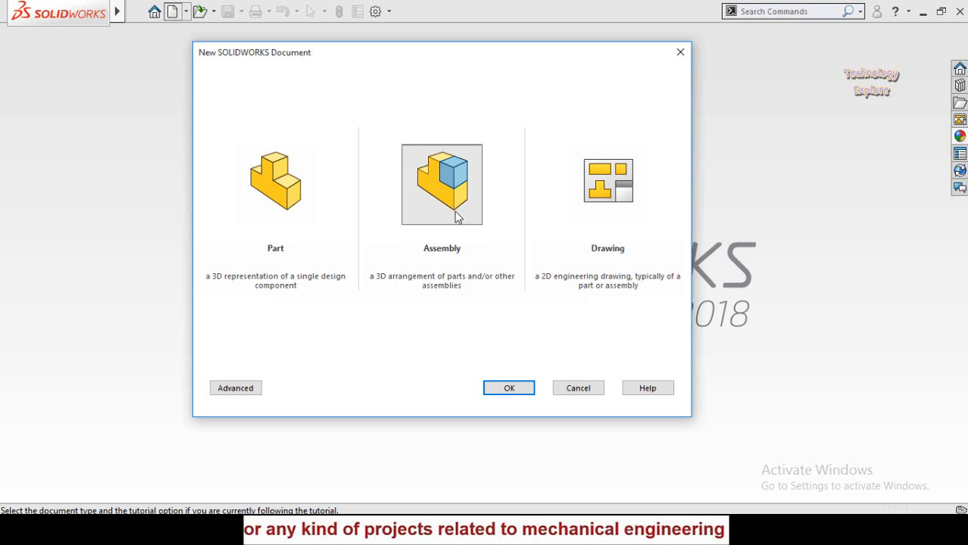
{"action": "left_click", "coordinate": [506, 390]}
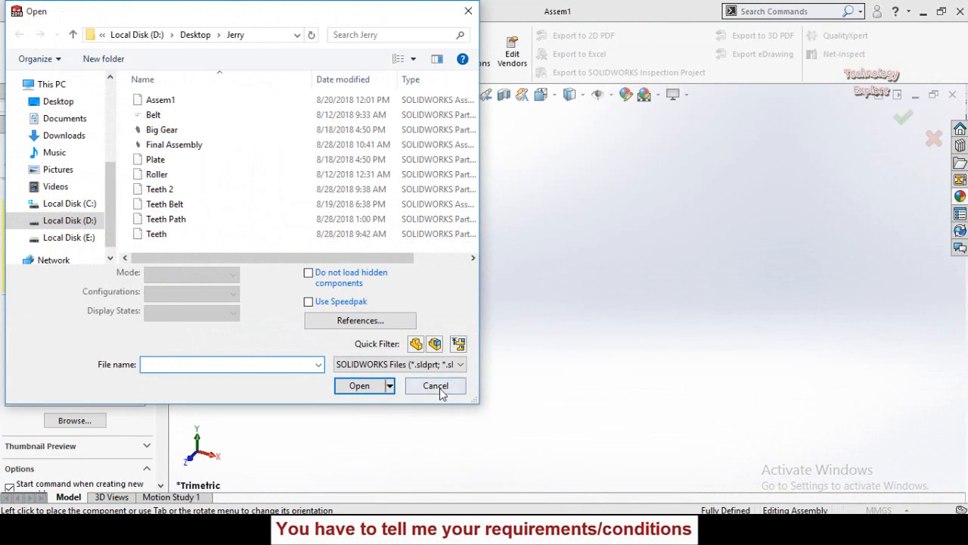
{"action": "left_click", "coordinate": [436, 385]}
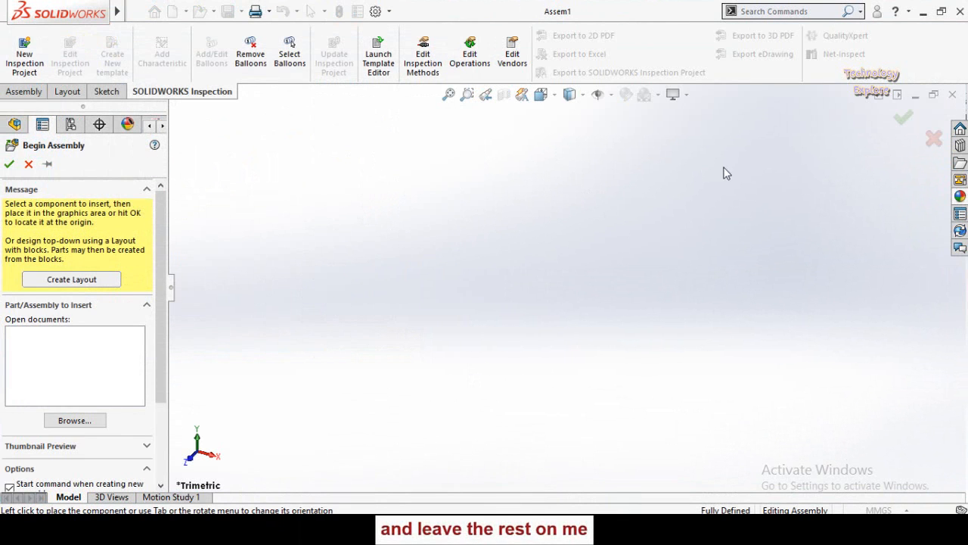
{"action": "left_click", "coordinate": [29, 164]}
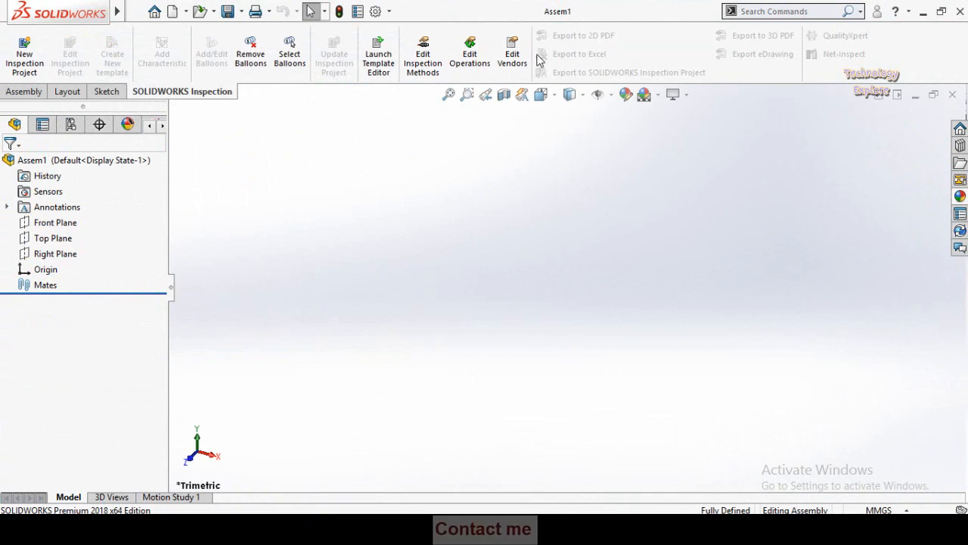
{"action": "left_click", "coordinate": [24, 93]}
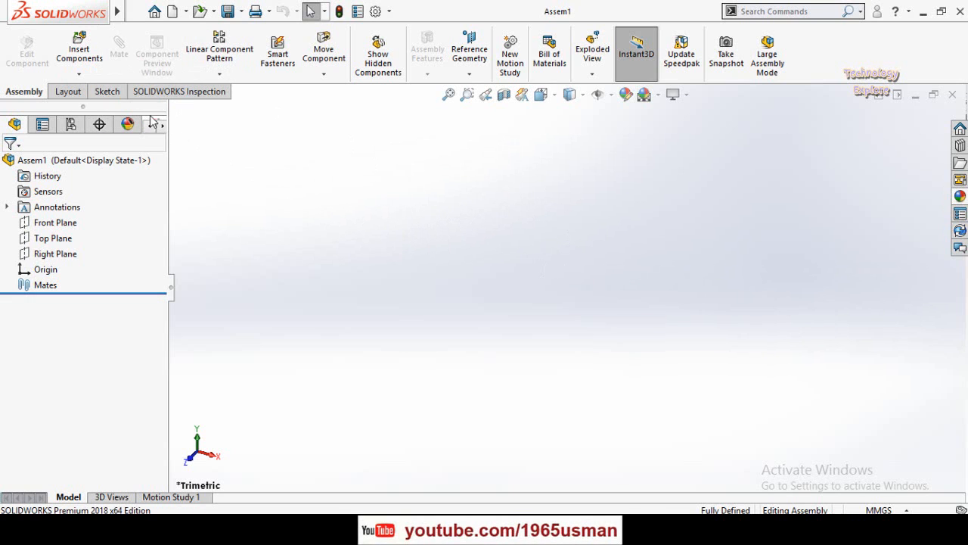
{"action": "left_click", "coordinate": [79, 47]}
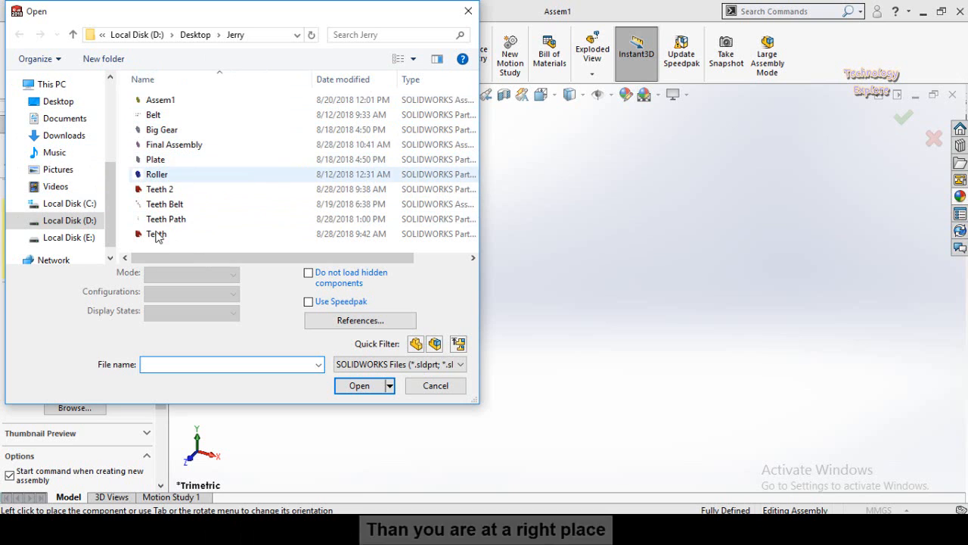
{"action": "left_click", "coordinate": [71, 238]}
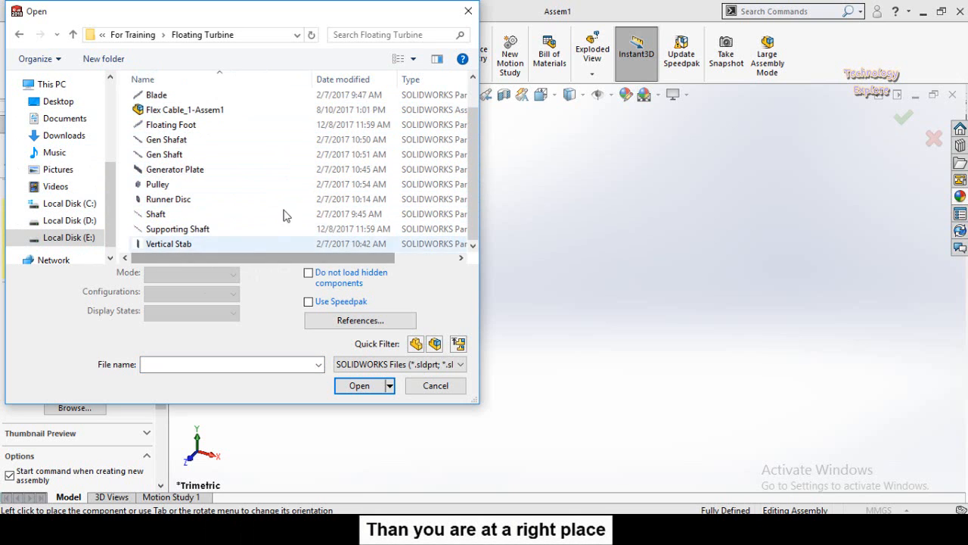
{"action": "left_click", "coordinate": [187, 246]}
{"action": "left_click", "coordinate": [179, 214], "text": "shift"}
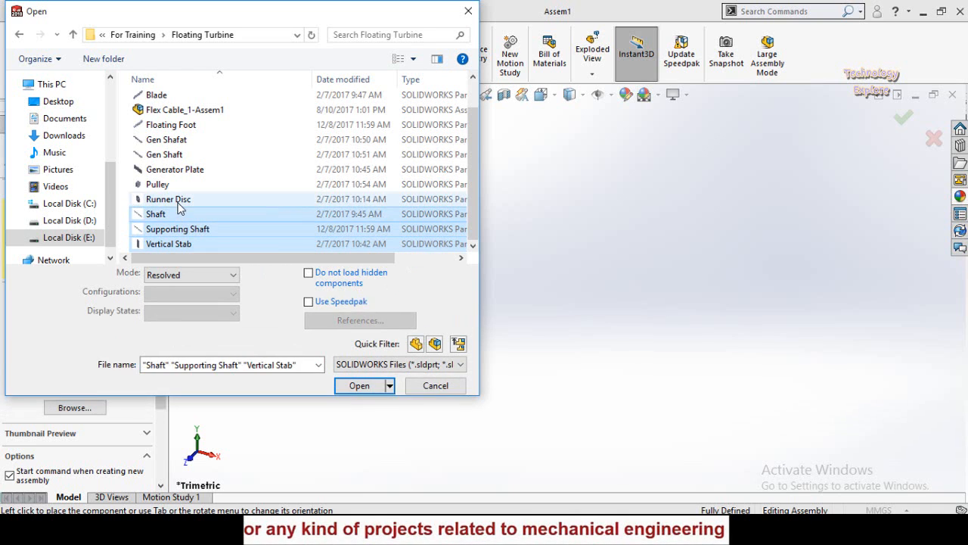
{"action": "left_click", "coordinate": [178, 200], "text": "ctrl"}
{"action": "left_click", "coordinate": [173, 186], "text": "ctrl"}
{"action": "left_click", "coordinate": [173, 171], "text": "ctrl"}
{"action": "left_click", "coordinate": [174, 155], "text": "ctrl"}
{"action": "left_click", "coordinate": [177, 138], "text": "ctrl"}
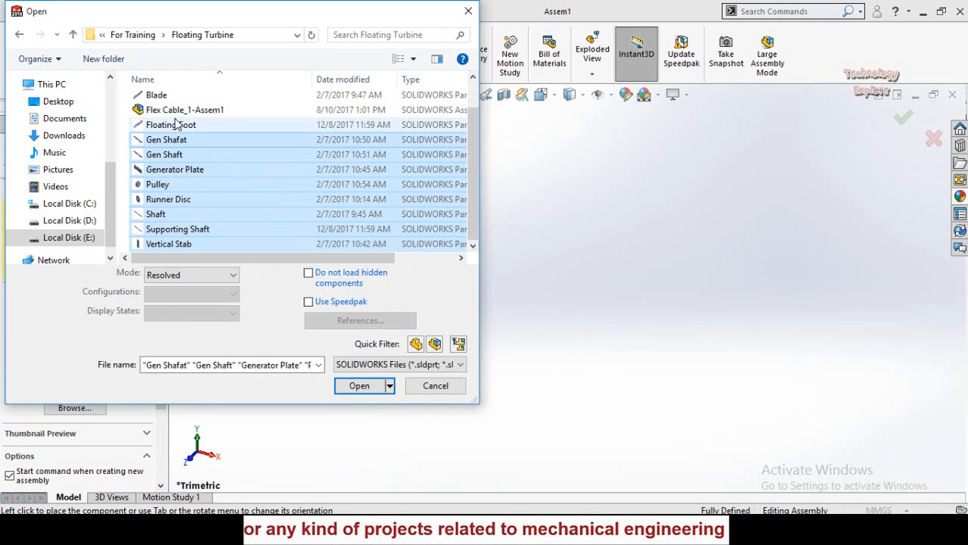
{"action": "left_click", "coordinate": [175, 124], "text": "ctrl"}
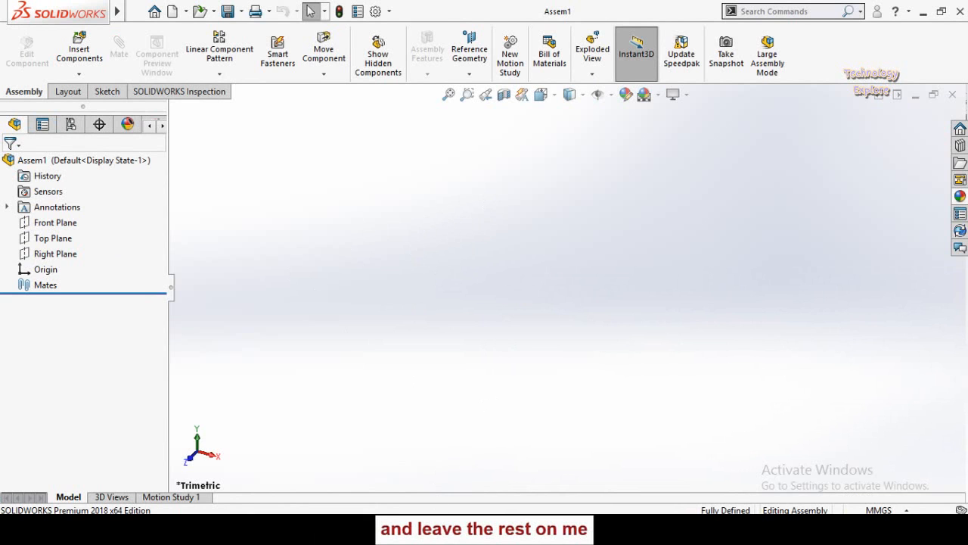
Step: Open the Floating Turbine folder in File Explorer and arrange its window beside the assembly's graphics area
{"action": "key", "text": "super+e"}
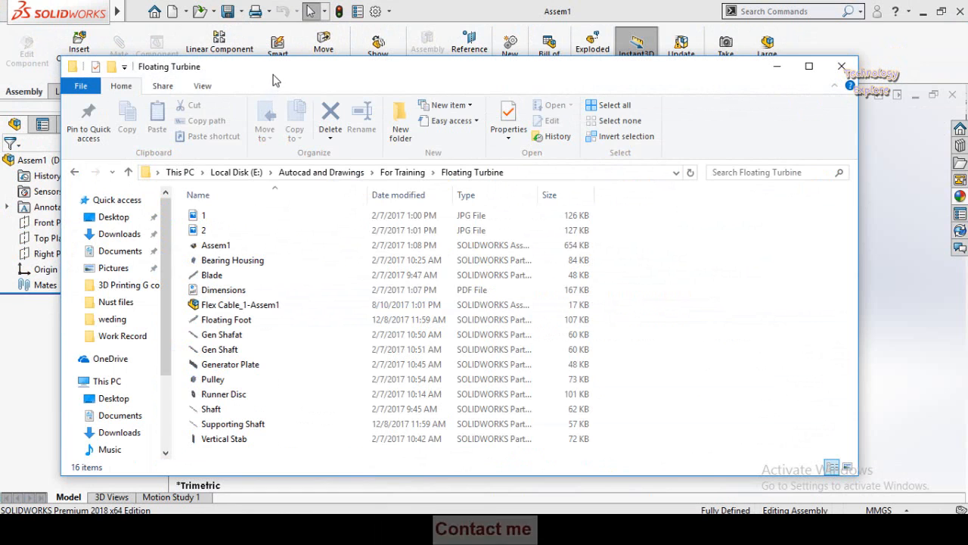
{"action": "left_click_drag", "start_coordinate": [276, 80], "coordinate": [576, 33]}
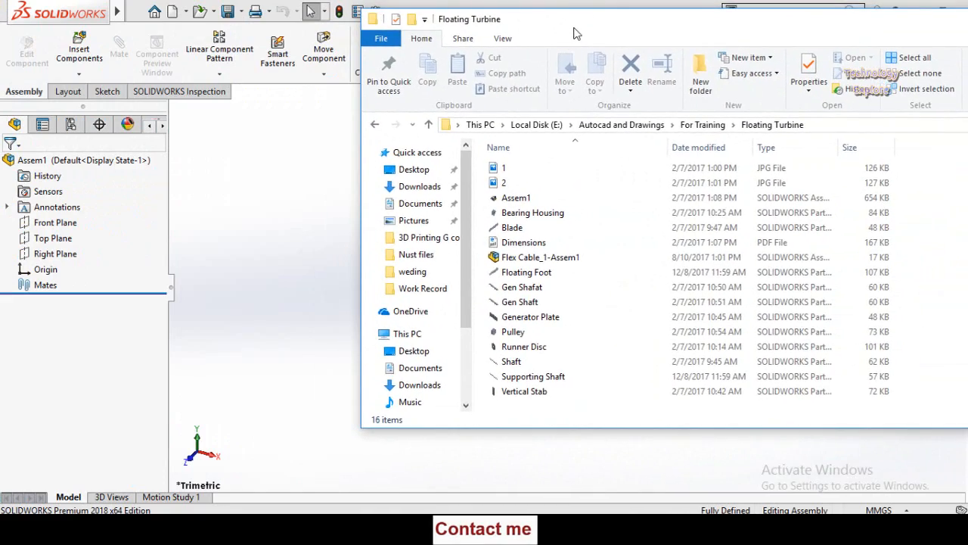
{"action": "double_click", "coordinate": [599, 29]}
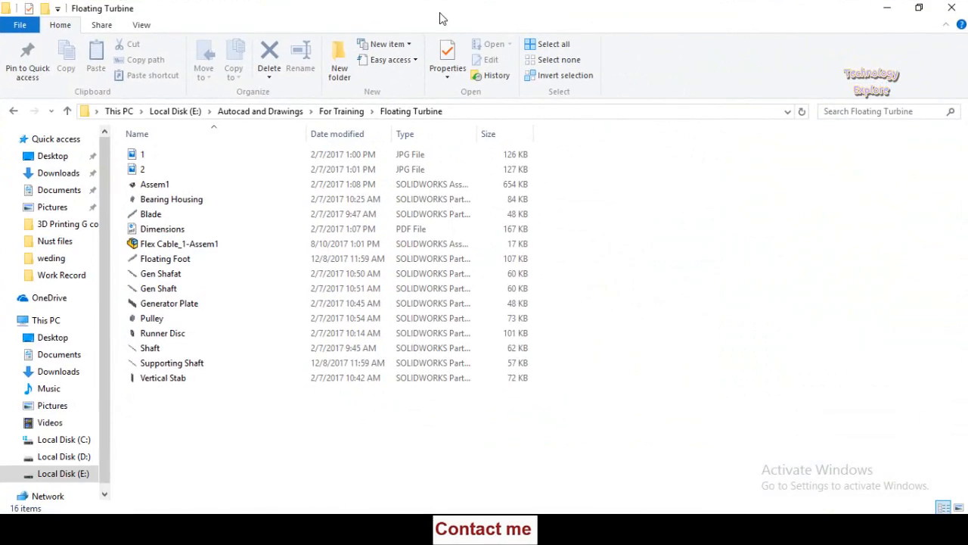
{"action": "left_click_drag", "start_coordinate": [441, 18], "coordinate": [633, 19]}
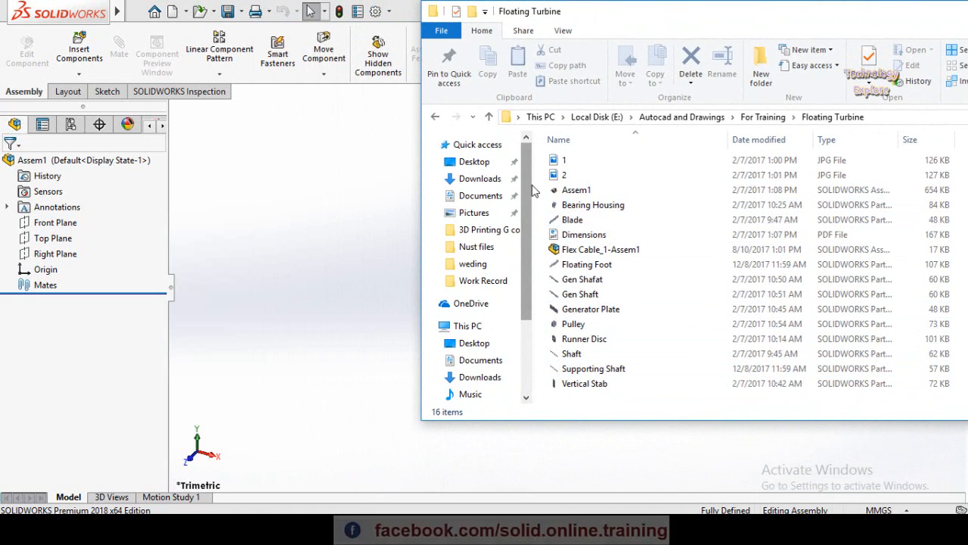
Step: Insert all eleven Floating Turbine part files, from Bearing Housing to Vertical Stab, into the assembly, leaving out the Dimensions file and the assembly files
{"action": "left_click", "coordinate": [603, 387]}
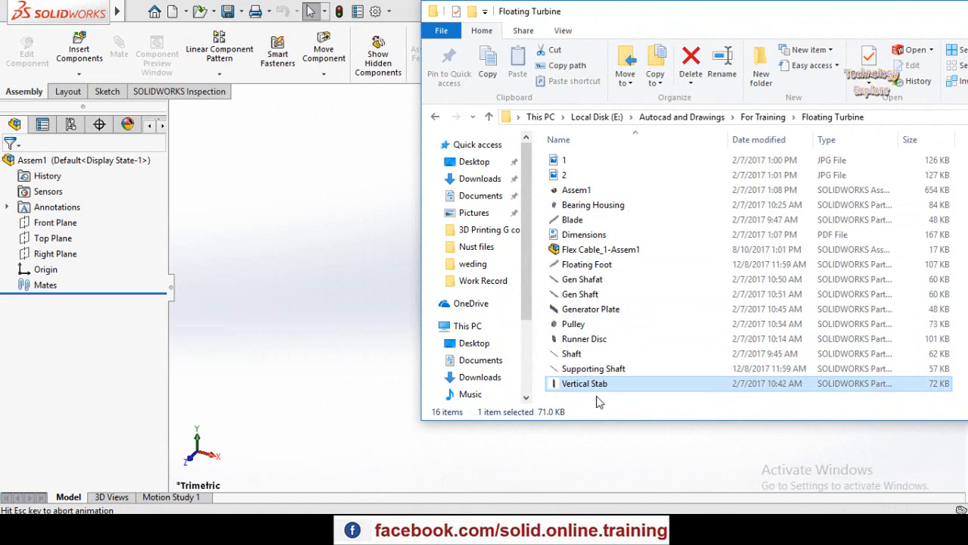
{"action": "left_click_drag", "start_coordinate": [598, 400], "coordinate": [565, 264]}
{"action": "left_click", "coordinate": [572, 219], "text": "ctrl"}
{"action": "left_click", "coordinate": [576, 206], "text": "ctrl"}
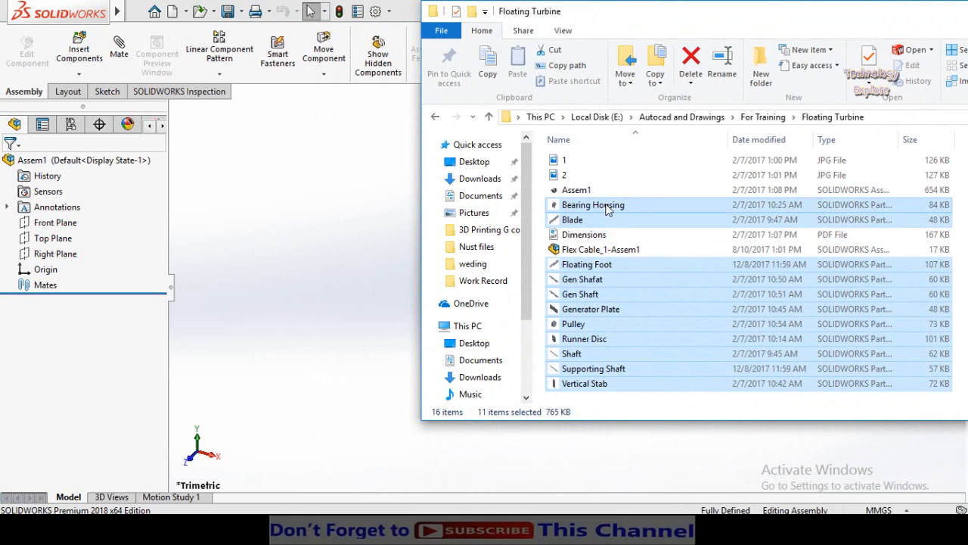
{"action": "left_click_drag", "start_coordinate": [607, 209], "coordinate": [325, 234]}
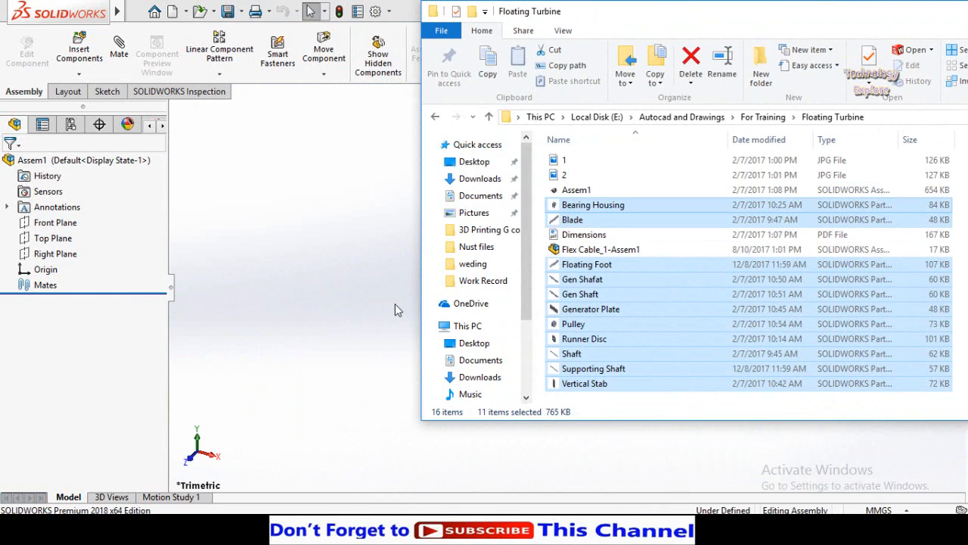
{"action": "left_click", "coordinate": [389, 305]}
{"action": "scroll", "coordinate": [486, 320], "scroll_direction": "down", "scroll_amount": 3}
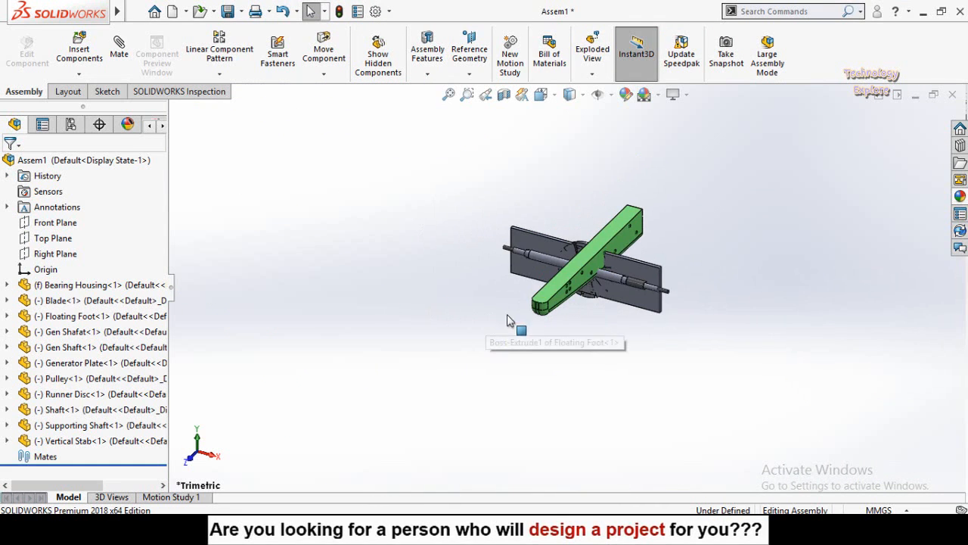
Step: Move the green Floating Foot and the Generator Plate clear of the overlapping parts
{"action": "middle_click_drag", "start_coordinate": [501, 335], "coordinate": [620, 384]}
{"action": "scroll", "coordinate": [637, 304], "scroll_direction": "down", "scroll_amount": 2}
{"action": "left_click_drag", "start_coordinate": [519, 263], "coordinate": [789, 308]}
{"action": "left_click_drag", "start_coordinate": [611, 274], "coordinate": [777, 220]}
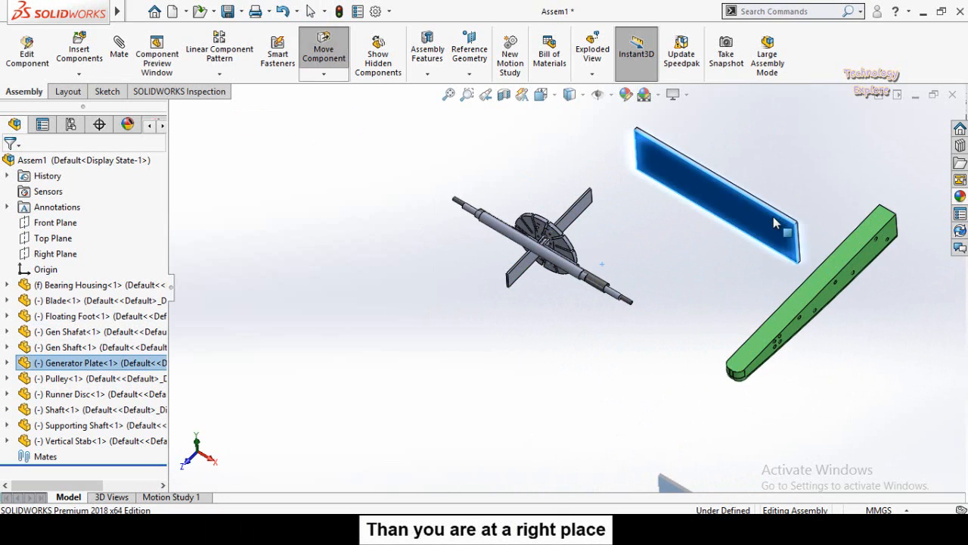
{"action": "left_click", "coordinate": [556, 303]}
Step: Move the Blade and the shafts apart so each lies separately from the Runner Disc
{"action": "middle_click_drag", "start_coordinate": [526, 294], "coordinate": [528, 275]}
{"action": "left_click_drag", "start_coordinate": [522, 267], "coordinate": [327, 223]}
{"action": "left_click_drag", "start_coordinate": [505, 228], "coordinate": [469, 308]}
{"action": "left_click_drag", "start_coordinate": [535, 248], "coordinate": [662, 317]}
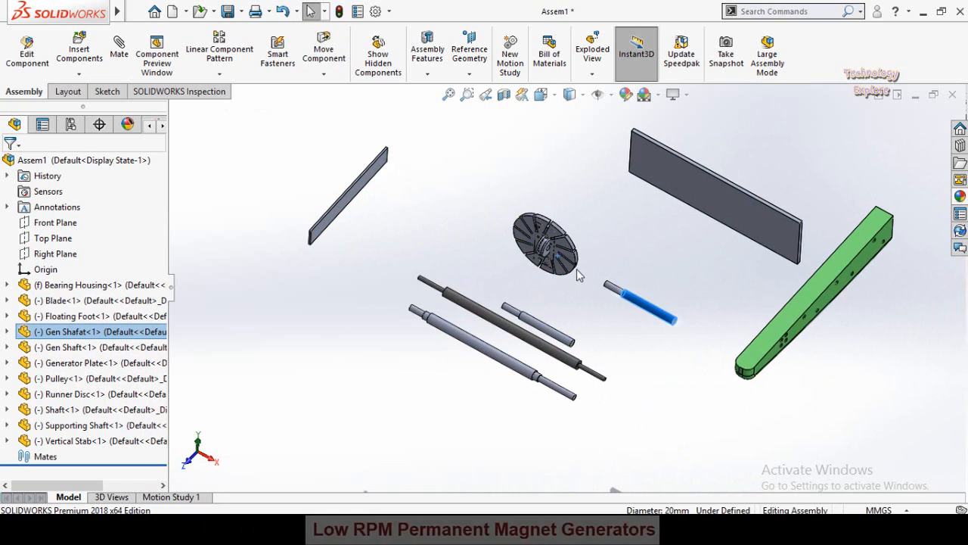
Step: Separate the Runner Disc, Vertical Stab and Pulley from the Bearing Housing
{"action": "left_click_drag", "start_coordinate": [578, 265], "coordinate": [617, 227]}
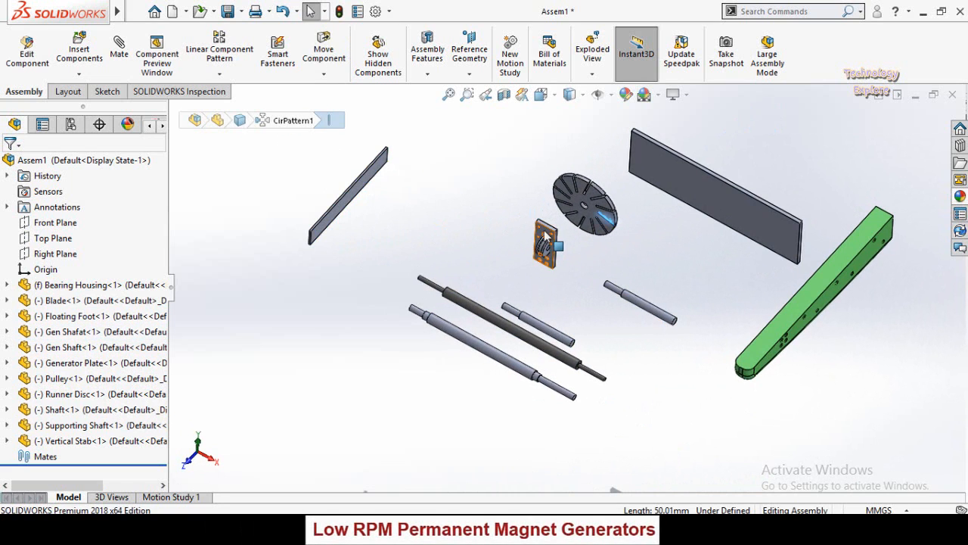
{"action": "left_click_drag", "start_coordinate": [545, 236], "coordinate": [444, 230]}
{"action": "scroll", "coordinate": [539, 256], "scroll_direction": "down", "scroll_amount": 3}
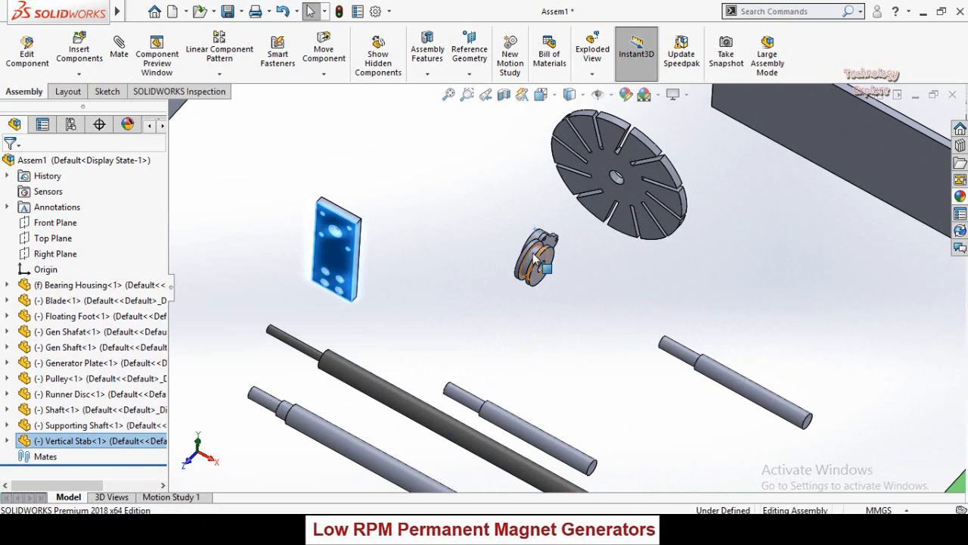
{"action": "left_click_drag", "start_coordinate": [534, 258], "coordinate": [450, 218]}
Step: Try to move the fixed Bearing Housing and release it by setting the component to Float
{"action": "left_click_drag", "start_coordinate": [536, 253], "coordinate": [482, 192]}
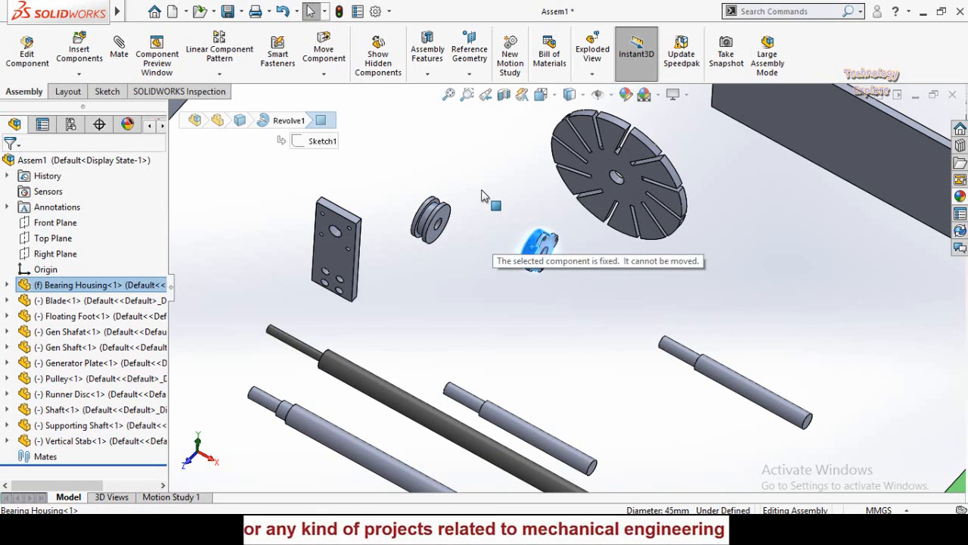
{"action": "left_click", "coordinate": [553, 307]}
{"action": "left_click_drag", "start_coordinate": [530, 252], "coordinate": [523, 218]}
{"action": "left_click", "coordinate": [562, 266]}
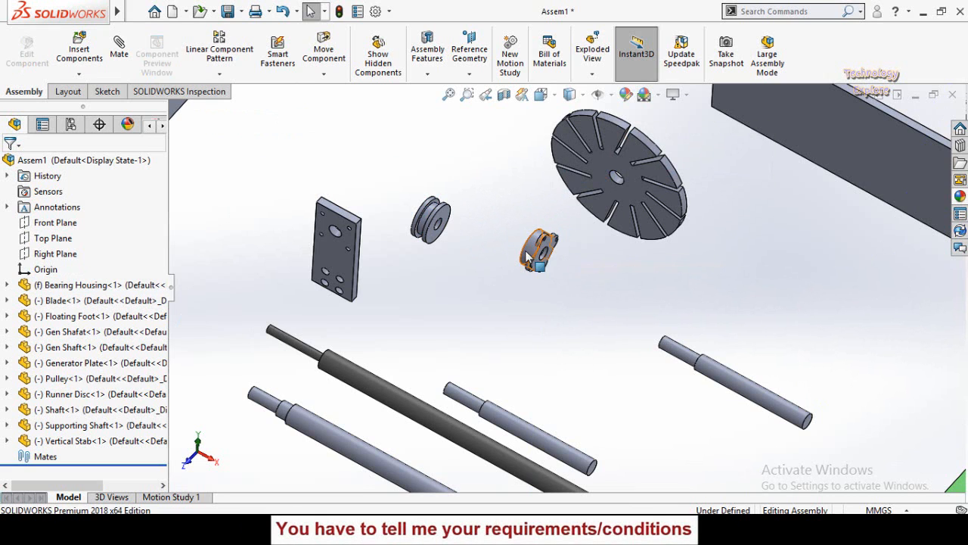
{"action": "right_click", "coordinate": [535, 252]}
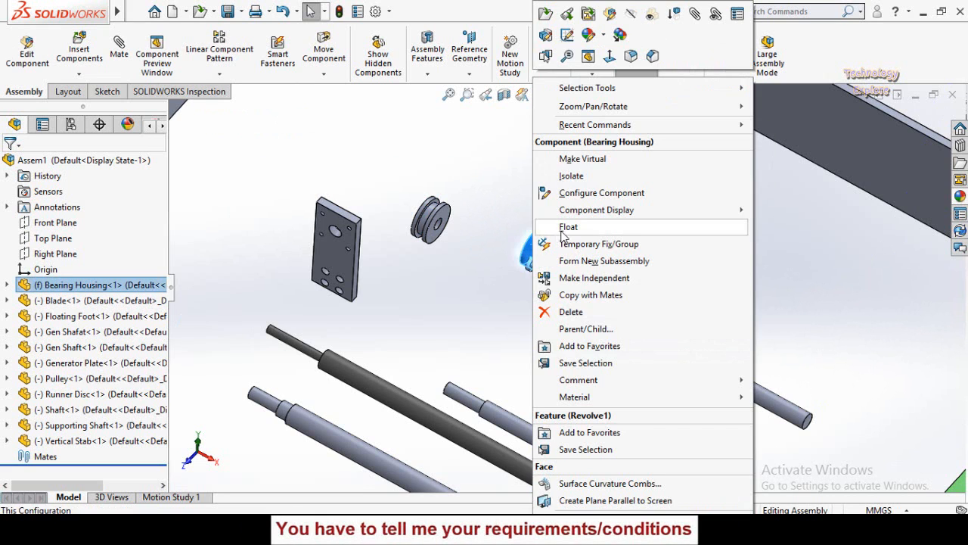
{"action": "left_click", "coordinate": [569, 227]}
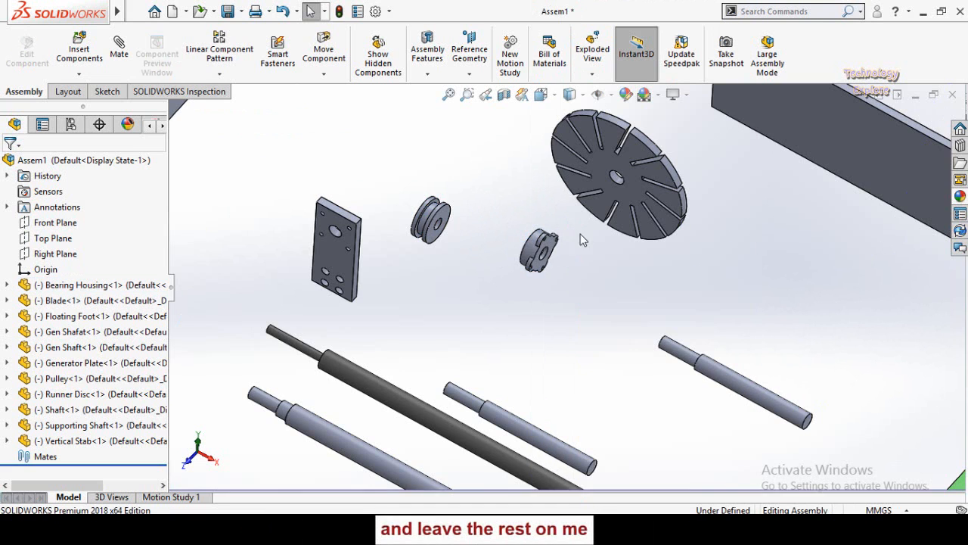
{"action": "scroll", "coordinate": [591, 254], "scroll_direction": "up", "scroll_amount": 3}
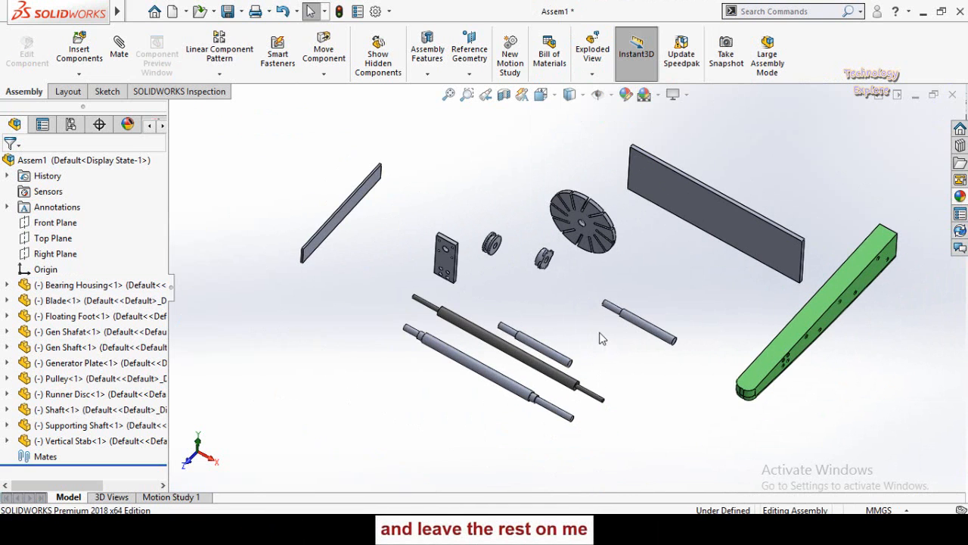
{"action": "scroll", "coordinate": [549, 261], "scroll_direction": "down", "scroll_amount": 2}
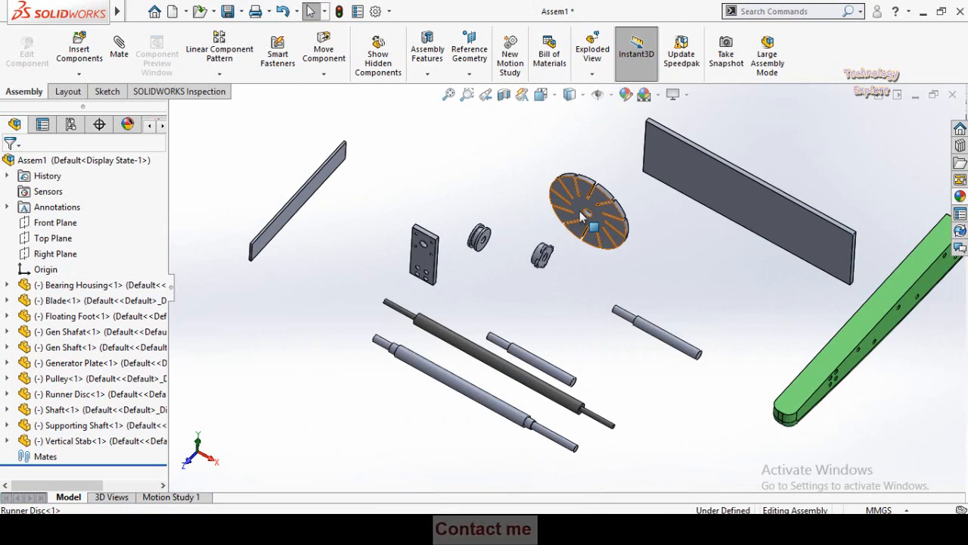
{"action": "right_click", "coordinate": [581, 217]}
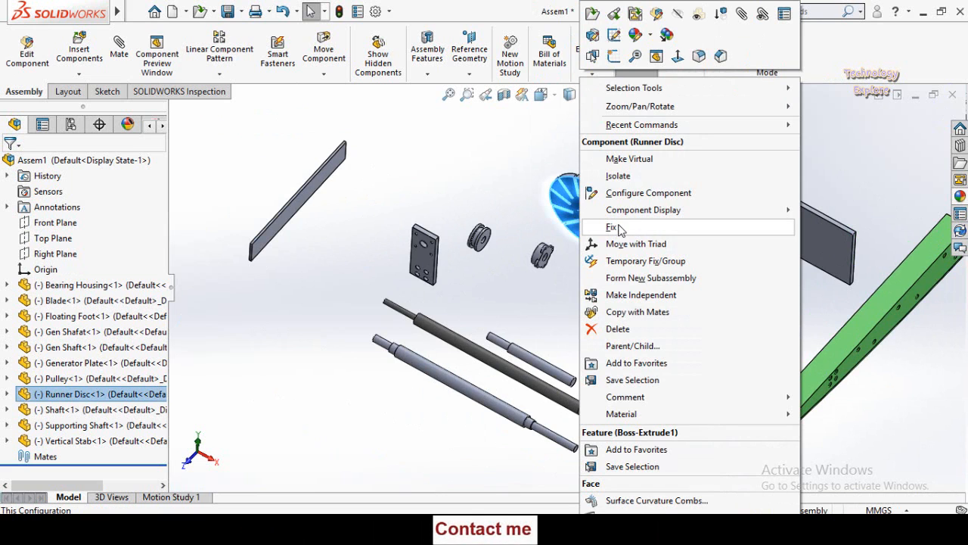
{"action": "left_click", "coordinate": [541, 274]}
{"action": "scroll", "coordinate": [574, 285], "scroll_direction": "up", "scroll_amount": 1}
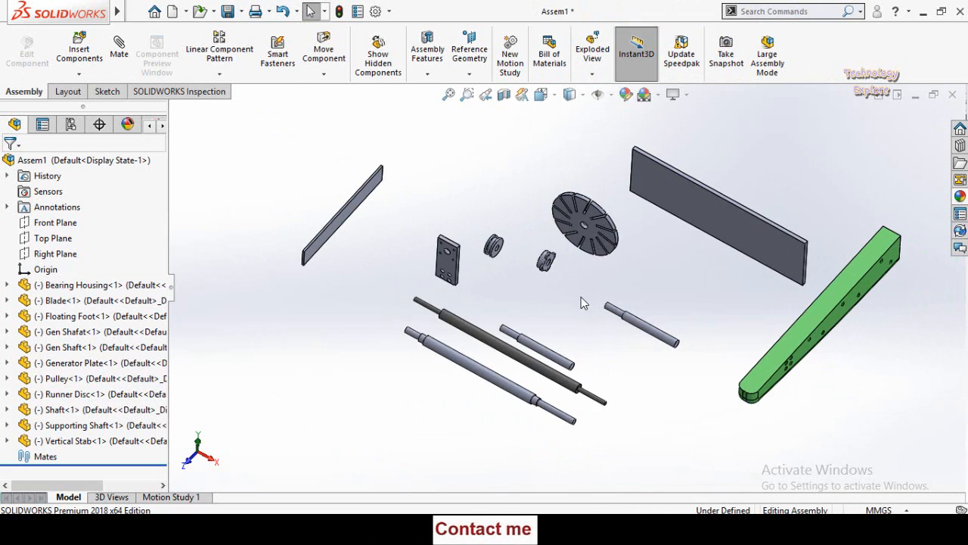
Step: Review the standard mate types offered by the Mate command without adding a mate
{"action": "middle_click_drag", "start_coordinate": [604, 304], "coordinate": [541, 227]}
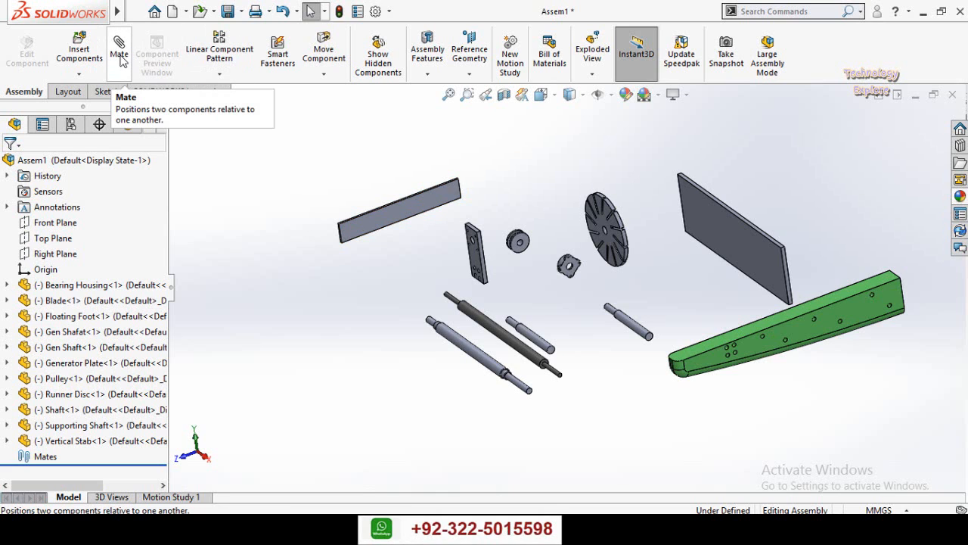
{"action": "left_click", "coordinate": [117, 59]}
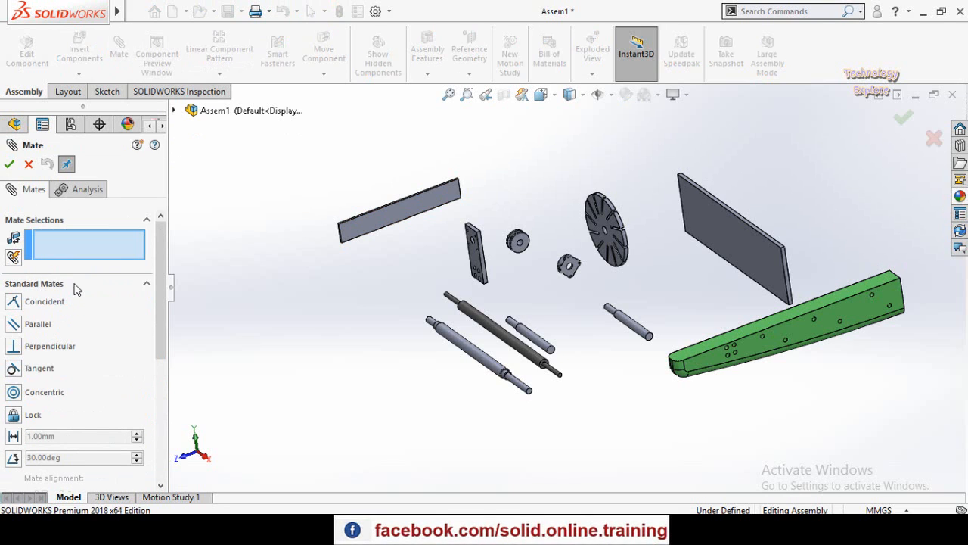
{"action": "left_click", "coordinate": [76, 284]}
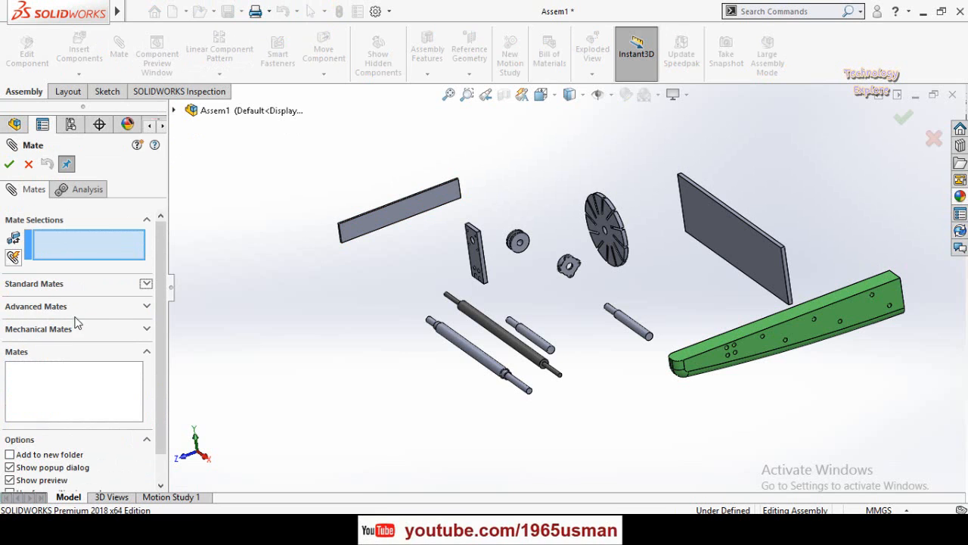
{"action": "left_click", "coordinate": [35, 286]}
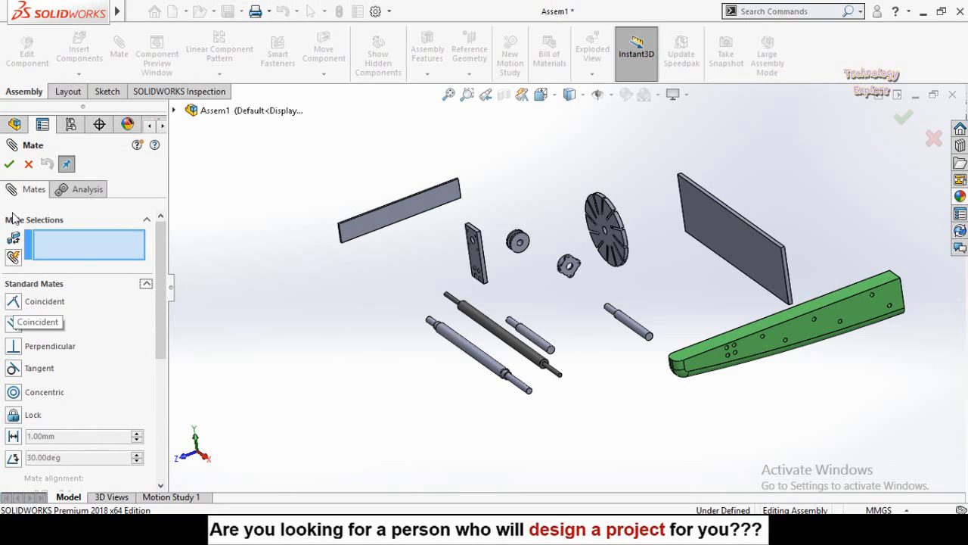
{"action": "left_click", "coordinate": [28, 165]}
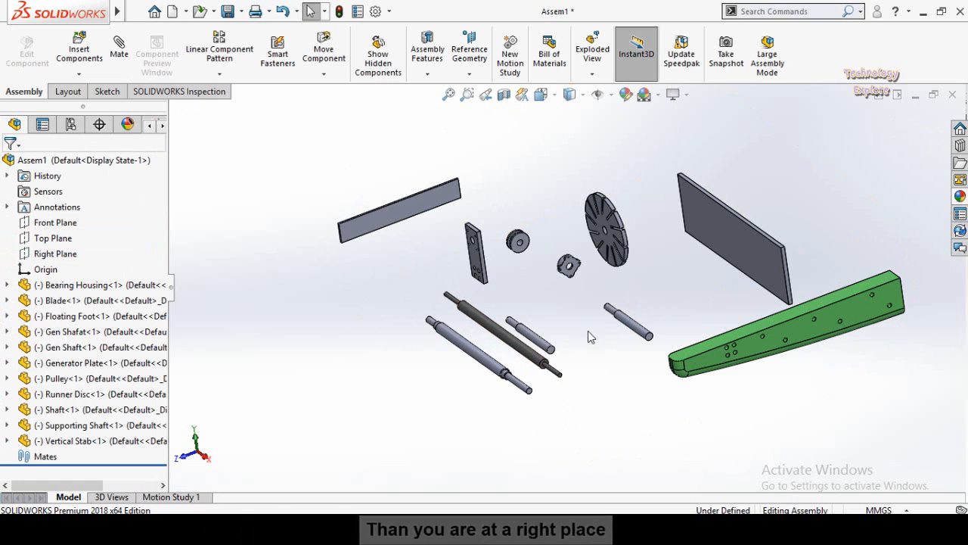
Step: Move the Generator Plate closer to the Blade, clear of the green Floating Foot
{"action": "scroll", "coordinate": [571, 296], "scroll_direction": "down", "scroll_amount": 2}
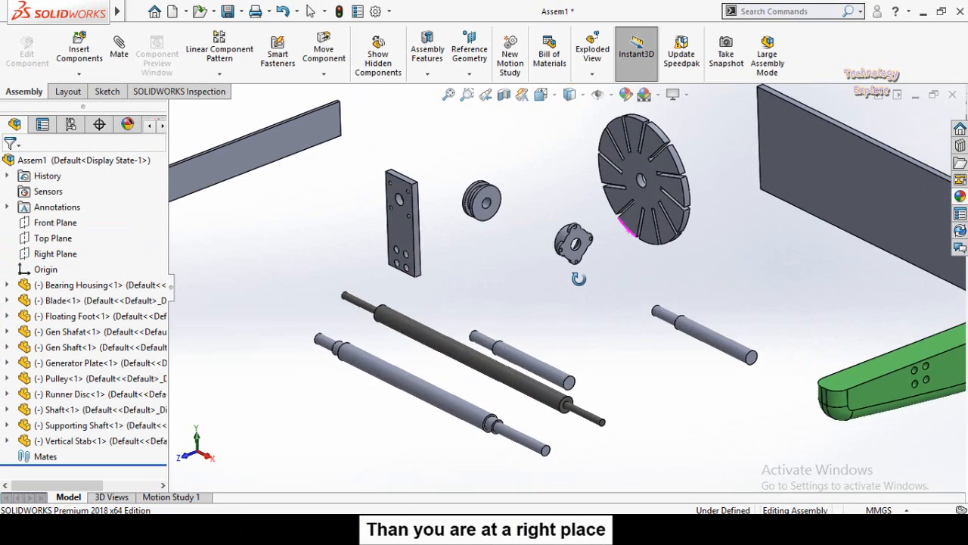
{"action": "scroll", "coordinate": [582, 303], "scroll_direction": "up", "scroll_amount": 4}
{"action": "scroll", "coordinate": [644, 235], "scroll_direction": "down", "scroll_amount": 5}
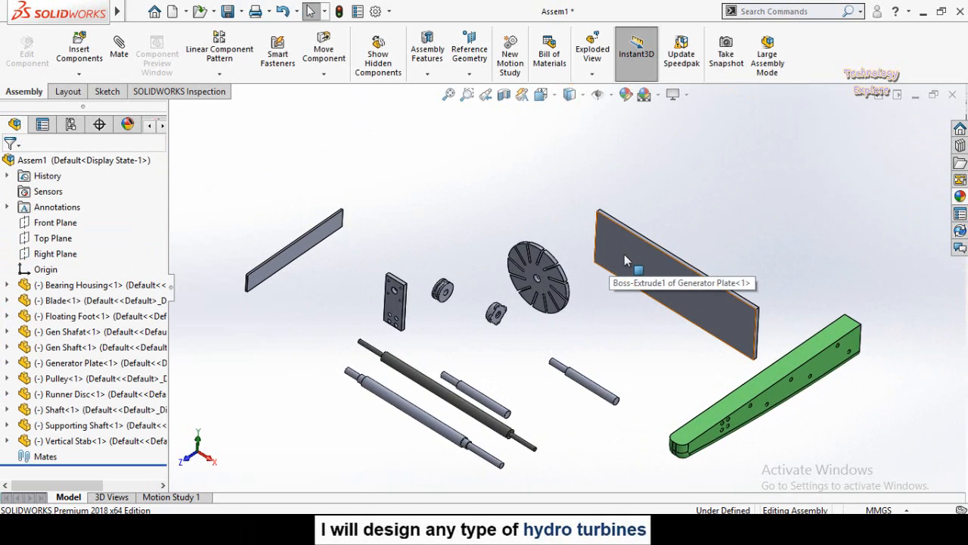
{"action": "left_click_drag", "start_coordinate": [624, 254], "coordinate": [403, 210]}
{"action": "scroll", "coordinate": [423, 219], "scroll_direction": "down", "scroll_amount": 3}
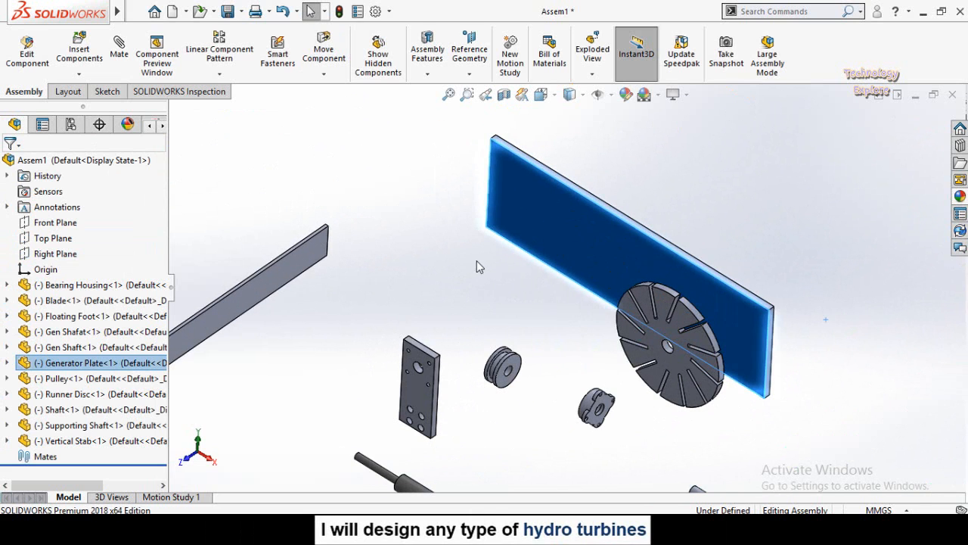
{"action": "left_click", "coordinate": [477, 266]}
Step: Add a Coincident mate between the Generator Plate's broad face and the Blade's narrow end face
{"action": "left_click", "coordinate": [503, 202]}
{"action": "middle_click_drag", "start_coordinate": [503, 202], "coordinate": [458, 236]}
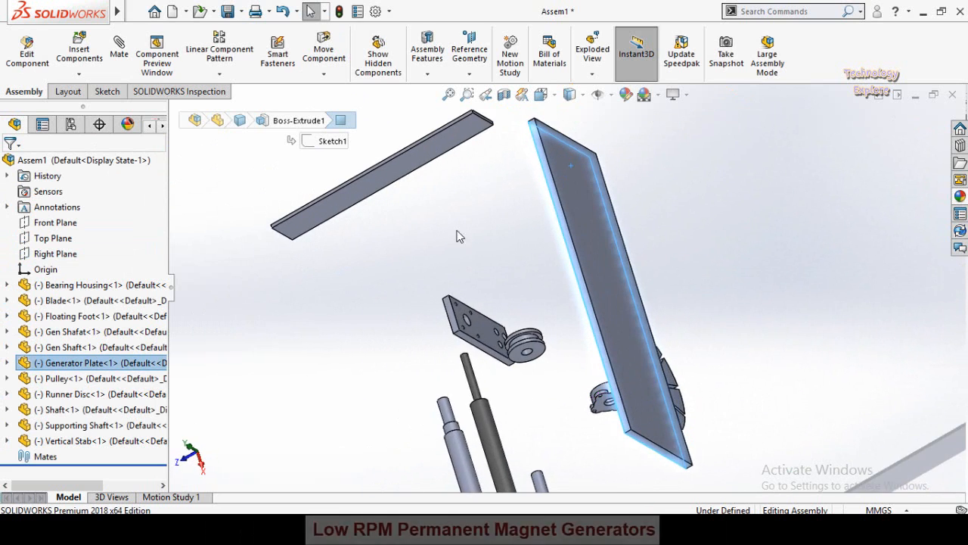
{"action": "scroll", "coordinate": [469, 136], "scroll_direction": "down", "scroll_amount": 4}
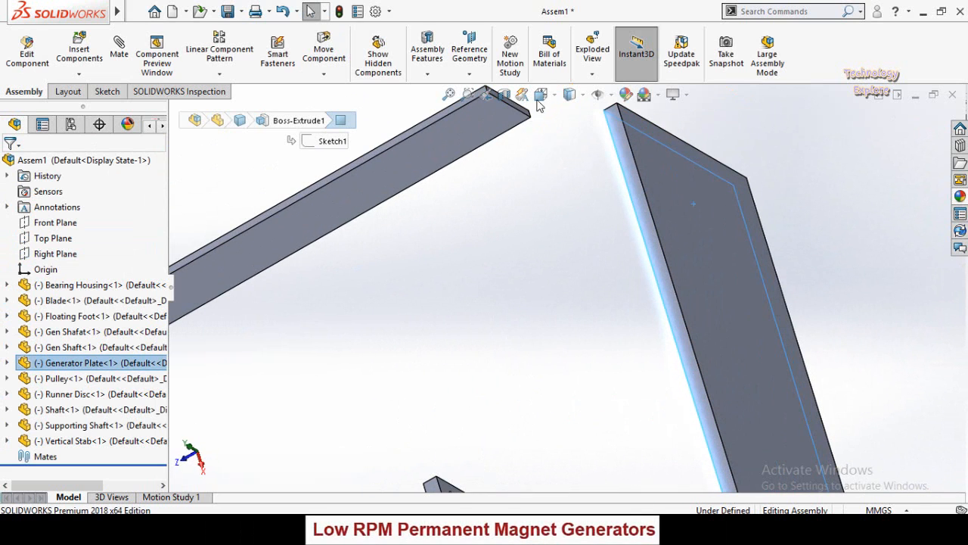
{"action": "middle_click_drag", "start_coordinate": [540, 174], "coordinate": [495, 314]}
{"action": "left_click", "coordinate": [505, 243]}
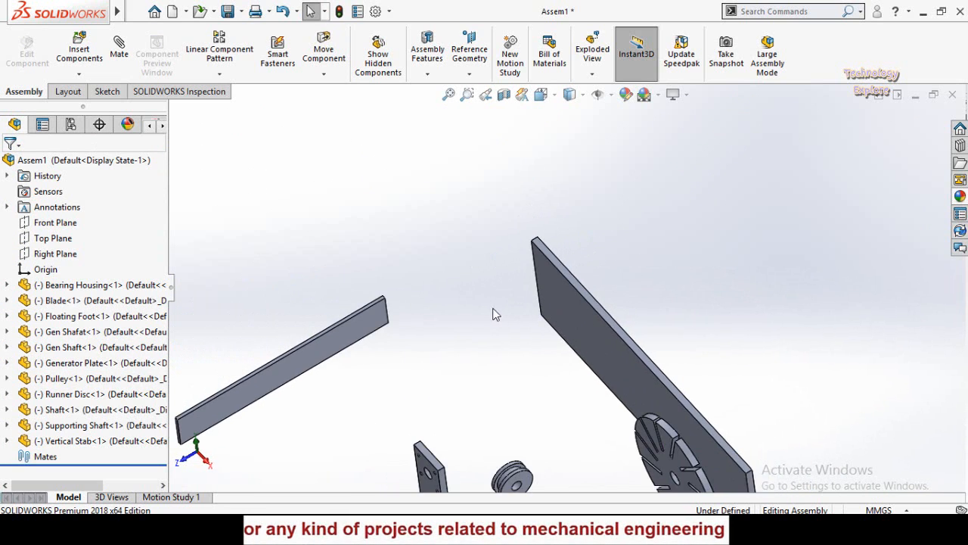
{"action": "left_click", "coordinate": [555, 303]}
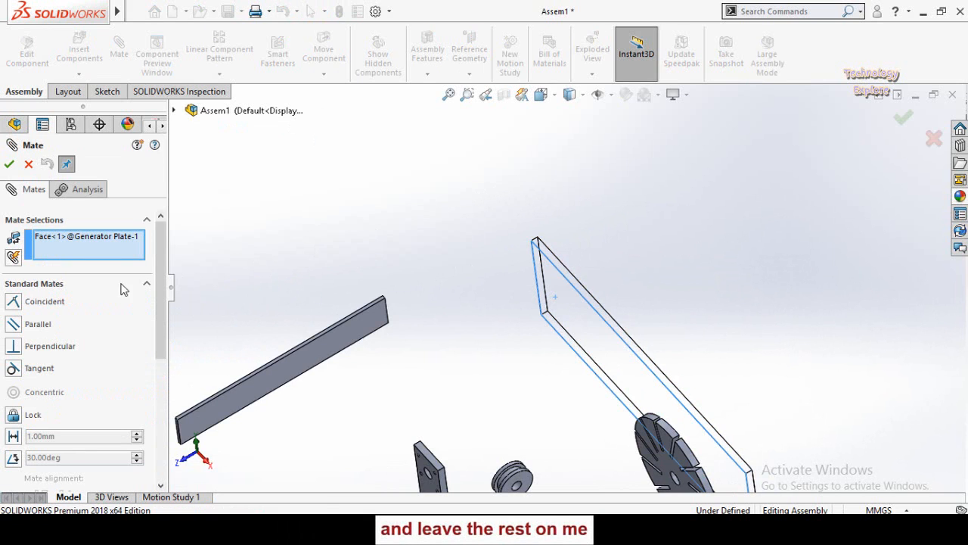
{"action": "scroll", "coordinate": [395, 315], "scroll_direction": "down", "scroll_amount": 2}
{"action": "mouse_move", "coordinate": [445, 298]}
{"action": "middle_mouse_down"}
{"action": "mouse_move", "coordinate": [426, 313]}
{"action": "mouse_move", "coordinate": [446, 309]}
{"action": "mouse_move", "coordinate": [442, 287]}
{"action": "middle_mouse_up"}
{"action": "left_click", "coordinate": [440, 290]}
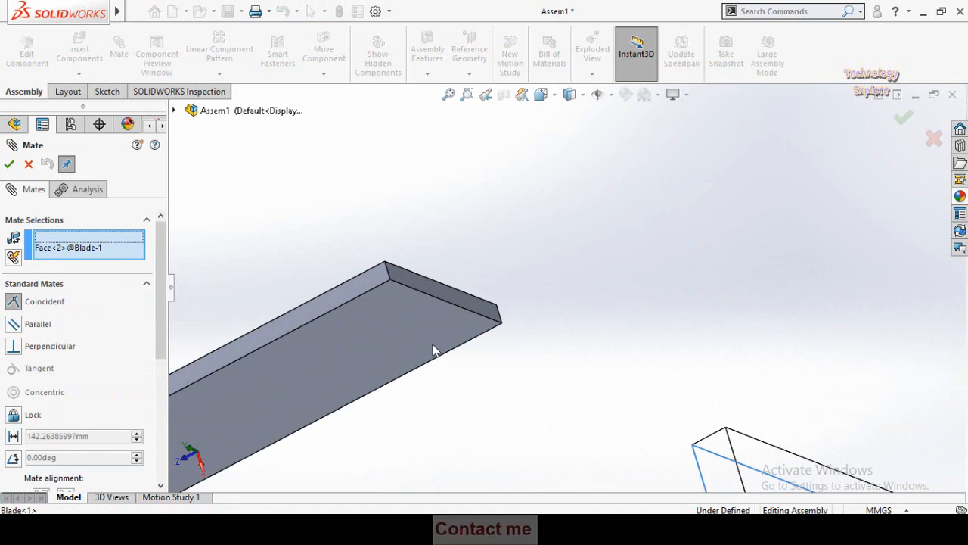
{"action": "scroll", "coordinate": [522, 309], "scroll_direction": "up", "scroll_amount": 3}
{"action": "middle_click_drag", "start_coordinate": [506, 363], "coordinate": [543, 253]}
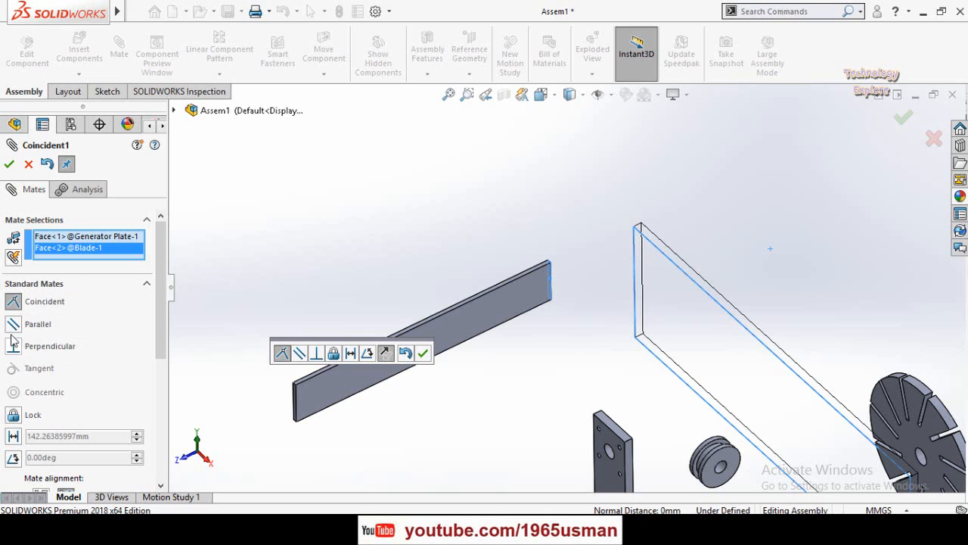
{"action": "left_click", "coordinate": [9, 165]}
{"action": "left_click", "coordinate": [9, 164]}
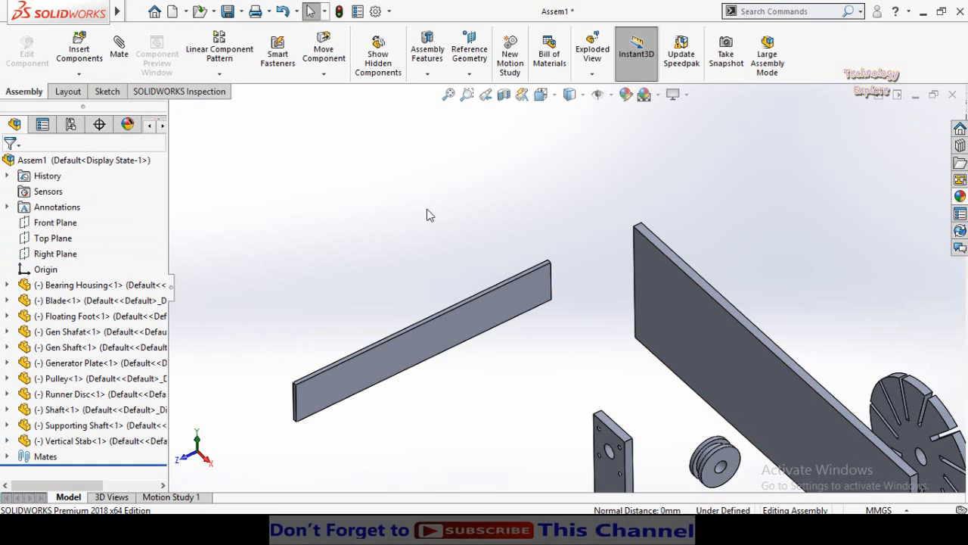
Step: Add a Coincident mate between the Blade's broad face and the Generator Plate's narrow end face
{"action": "key", "text": "f"}
{"action": "middle_click_drag", "start_coordinate": [445, 242], "coordinate": [575, 257]}
{"action": "scroll", "coordinate": [554, 239], "scroll_direction": "down", "scroll_amount": 3}
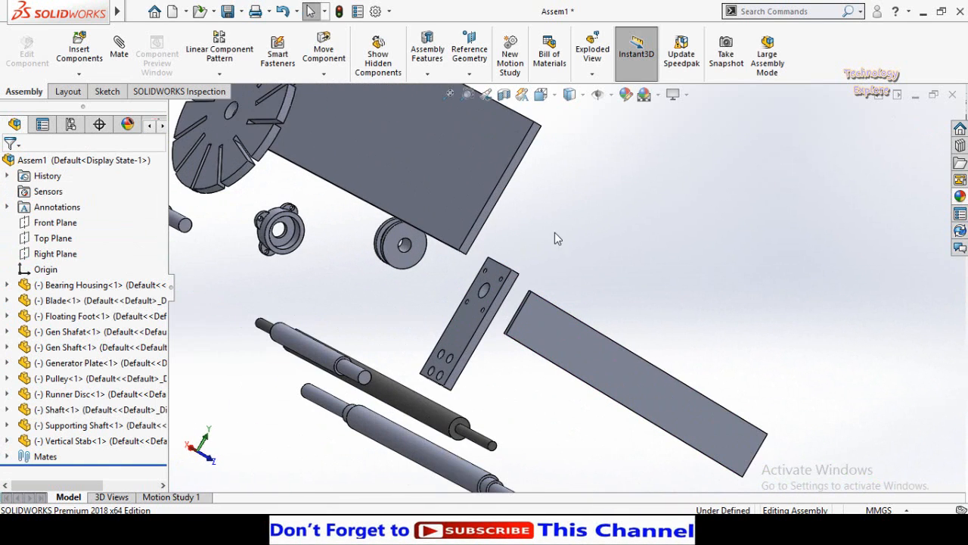
{"action": "scroll", "coordinate": [529, 250], "scroll_direction": "down", "scroll_amount": 4}
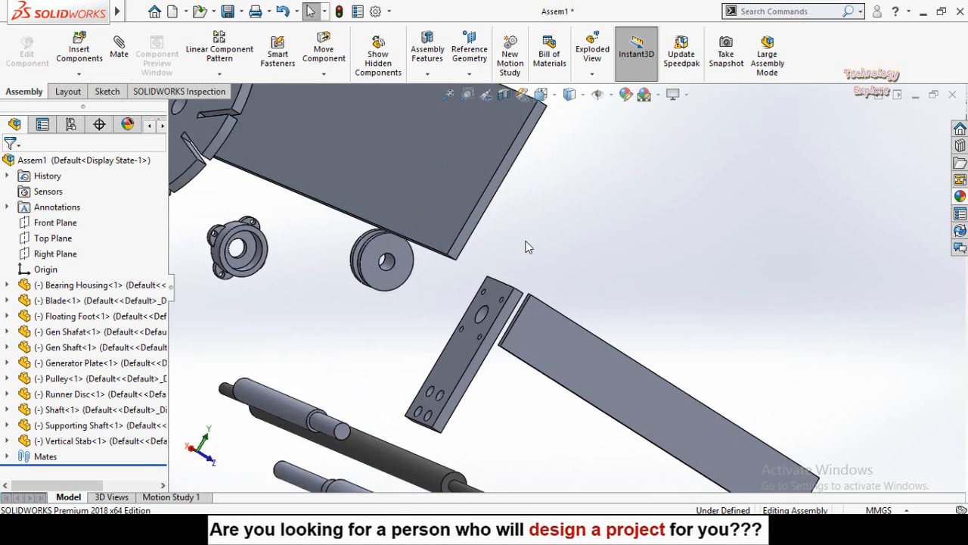
{"action": "scroll", "coordinate": [524, 229], "scroll_direction": "up", "scroll_amount": 5}
{"action": "mouse_move", "coordinate": [530, 252]}
{"action": "middle_mouse_down"}
{"action": "mouse_move", "coordinate": [552, 239]}
{"action": "mouse_move", "coordinate": [539, 254]}
{"action": "middle_mouse_up"}
{"action": "scroll", "coordinate": [548, 244], "scroll_direction": "down", "scroll_amount": 2}
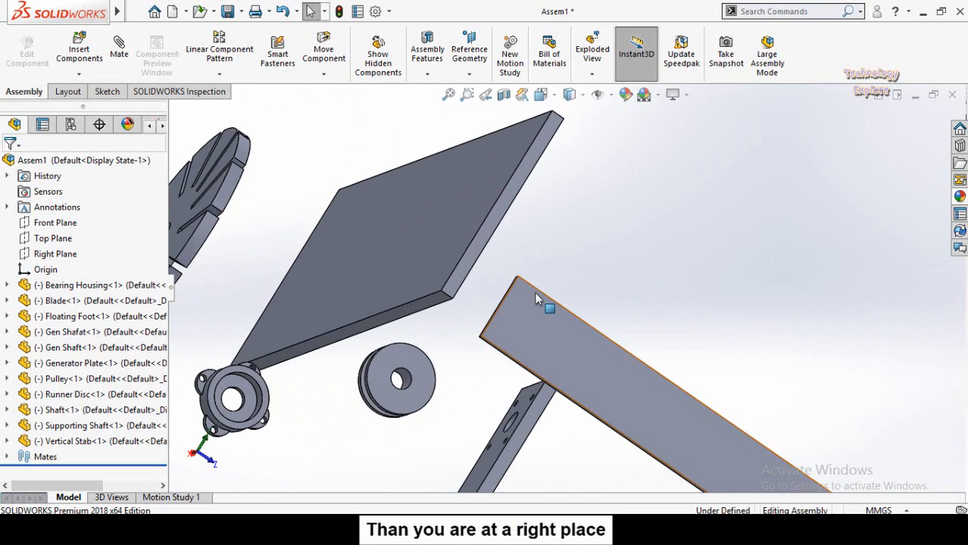
{"action": "left_click", "coordinate": [524, 309]}
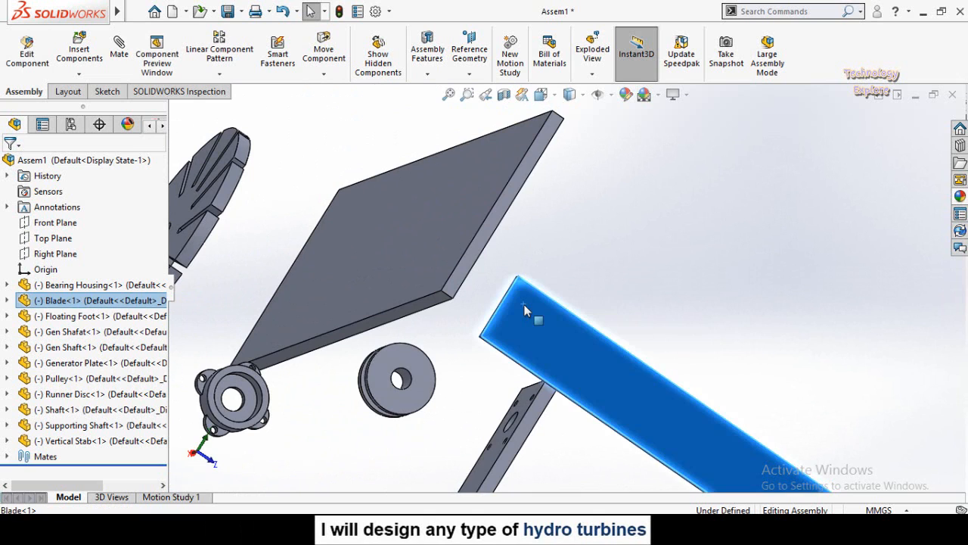
{"action": "left_click", "coordinate": [458, 284], "text": "ctrl"}
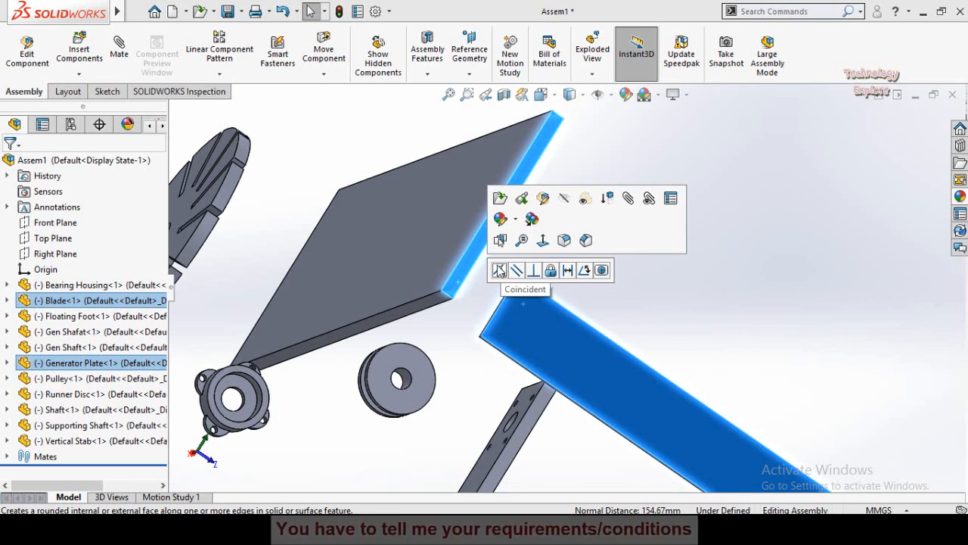
{"action": "left_click", "coordinate": [499, 271]}
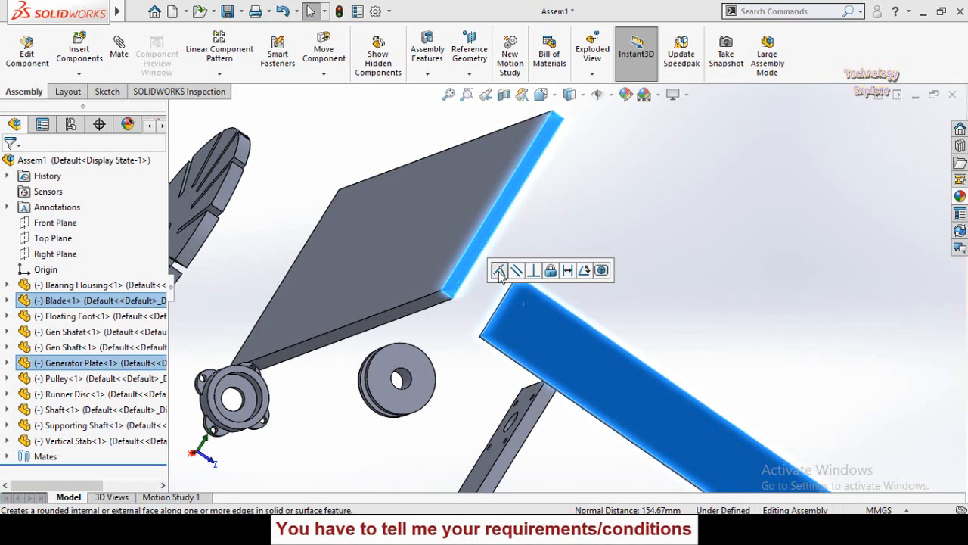
{"action": "scroll", "coordinate": [580, 309], "scroll_direction": "up", "scroll_amount": 3}
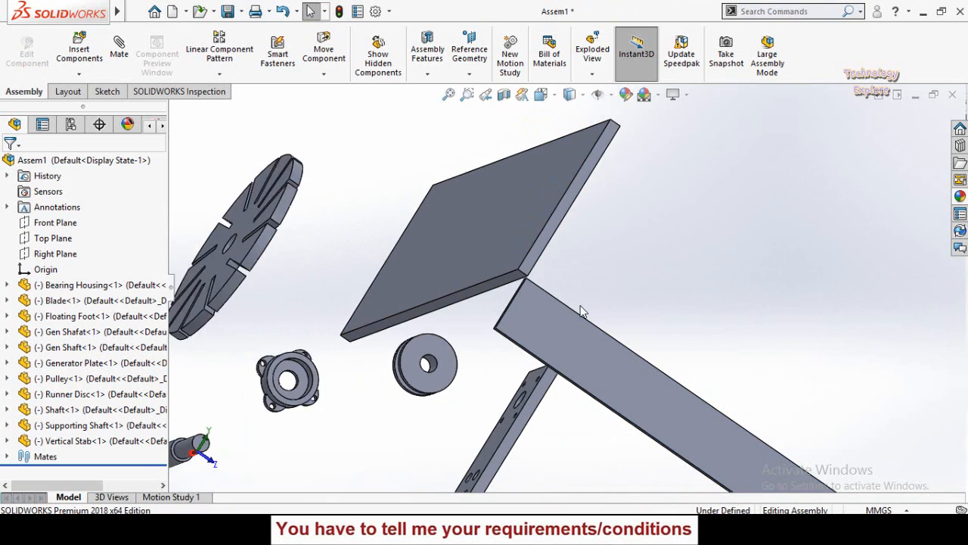
Step: Add a Coincident mate between the Blade's long edge face and the Generator Plate's long lower edge face
{"action": "middle_click_drag", "start_coordinate": [574, 311], "coordinate": [597, 266]}
{"action": "scroll", "coordinate": [515, 316], "scroll_direction": "down", "scroll_amount": 5}
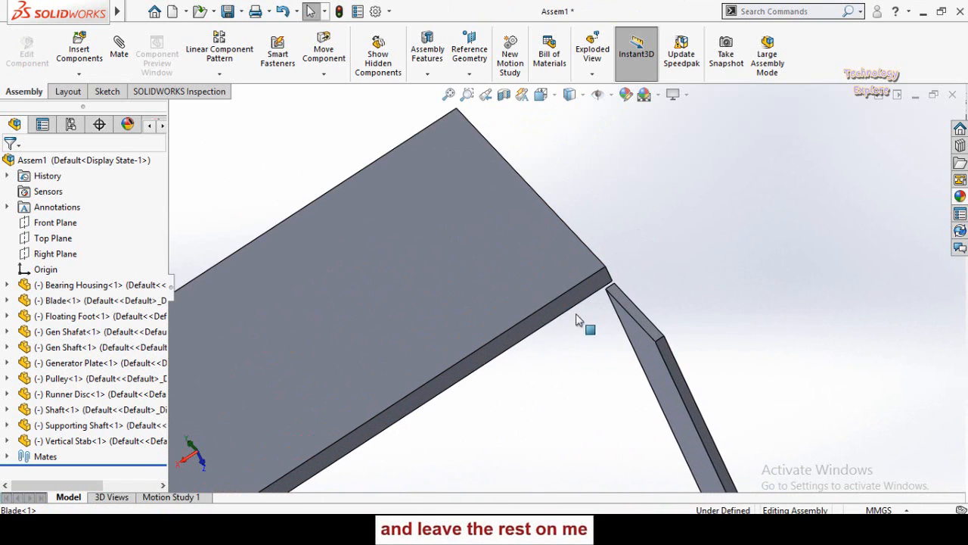
{"action": "left_click", "coordinate": [569, 303]}
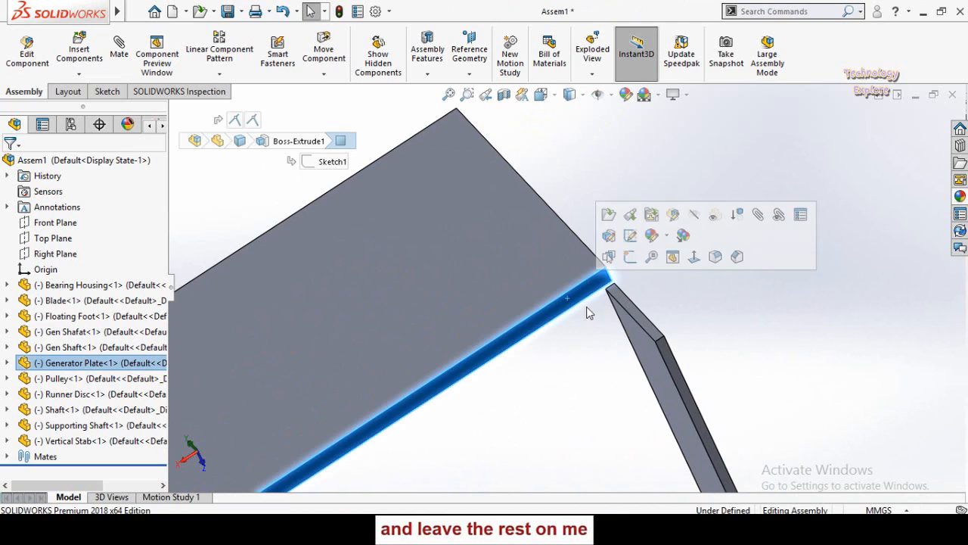
{"action": "left_click", "coordinate": [669, 361], "text": "ctrl"}
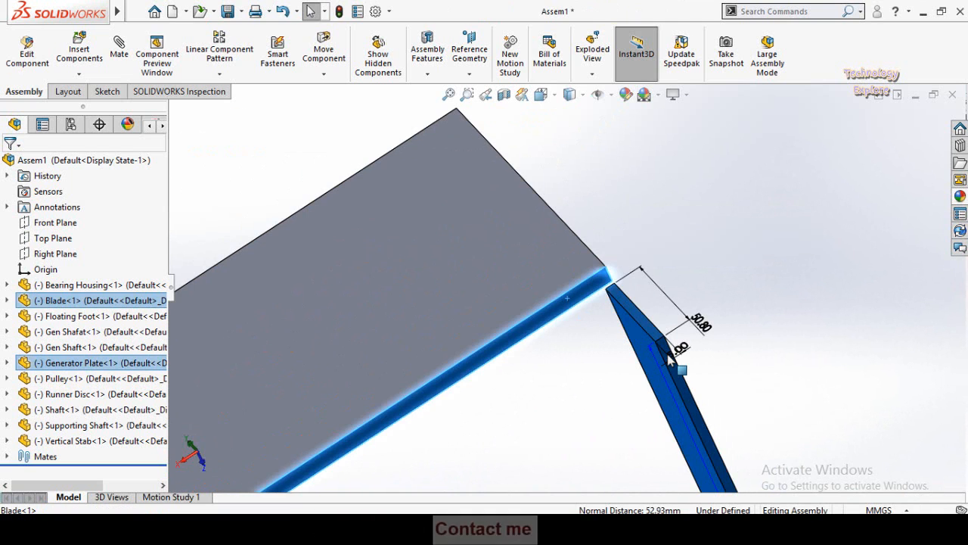
{"action": "left_click", "coordinate": [614, 396]}
{"action": "left_click", "coordinate": [670, 368]}
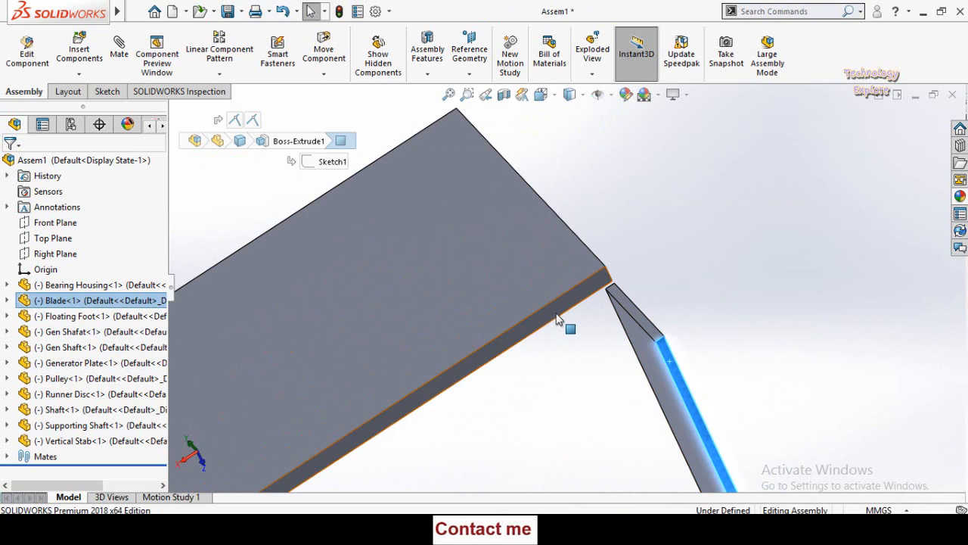
{"action": "left_click", "coordinate": [570, 307], "text": "ctrl"}
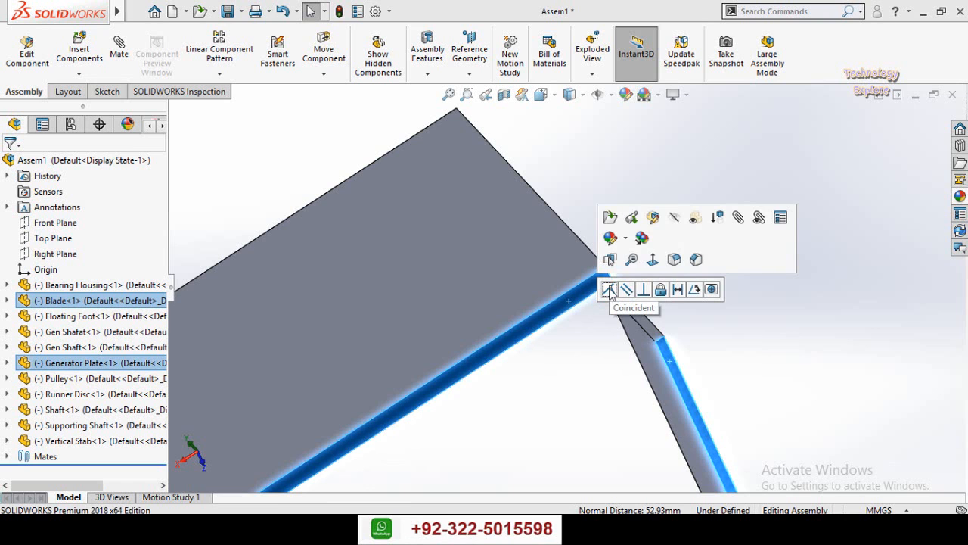
{"action": "left_click", "coordinate": [610, 290]}
Step: Examine how the mated Blade sits against the Generator Plate and look over the Mate command's standard mates
{"action": "scroll", "coordinate": [563, 400], "scroll_direction": "up", "scroll_amount": 5}
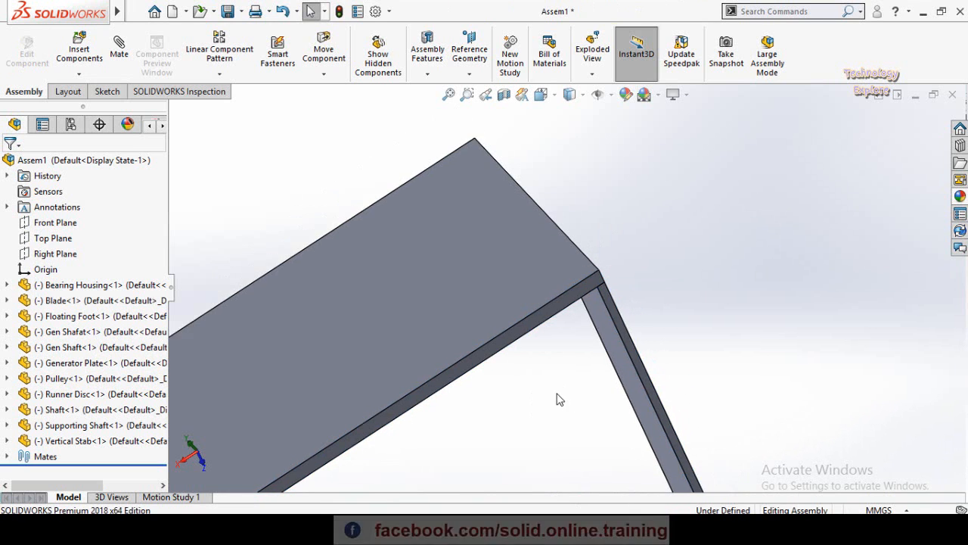
{"action": "middle_click_drag", "start_coordinate": [586, 305], "coordinate": [423, 454]}
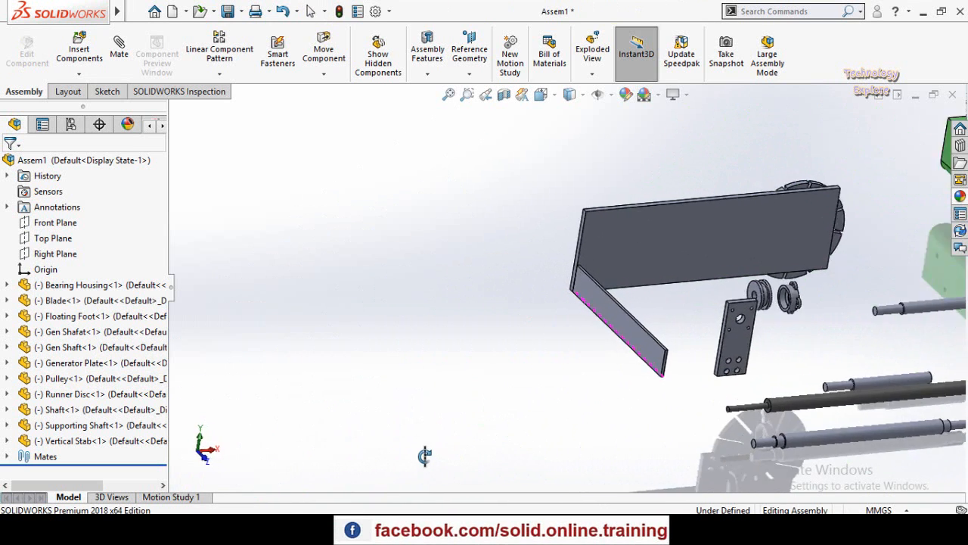
{"action": "scroll", "coordinate": [657, 288], "scroll_direction": "down", "scroll_amount": 1}
{"action": "scroll", "coordinate": [656, 283], "scroll_direction": "up", "scroll_amount": 2}
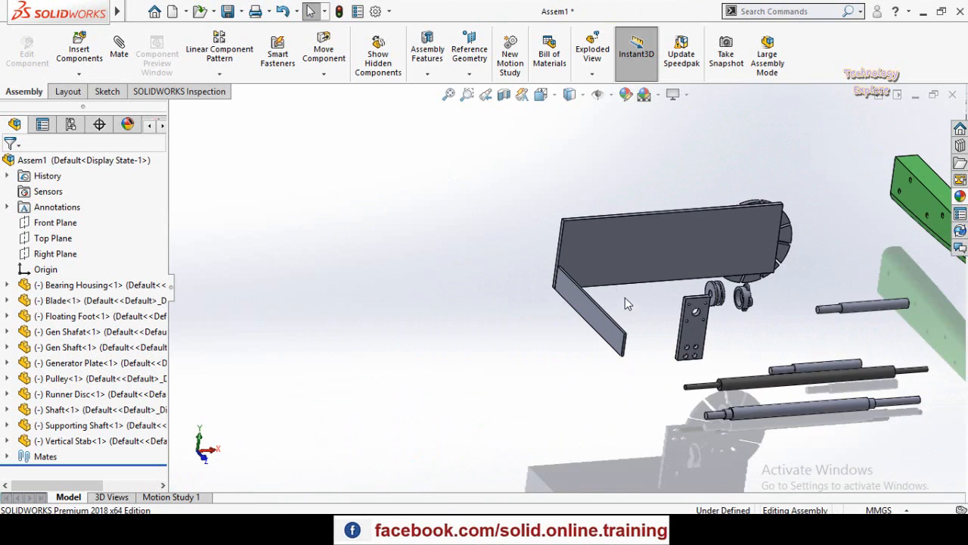
{"action": "middle_click_drag", "start_coordinate": [625, 289], "coordinate": [631, 317]}
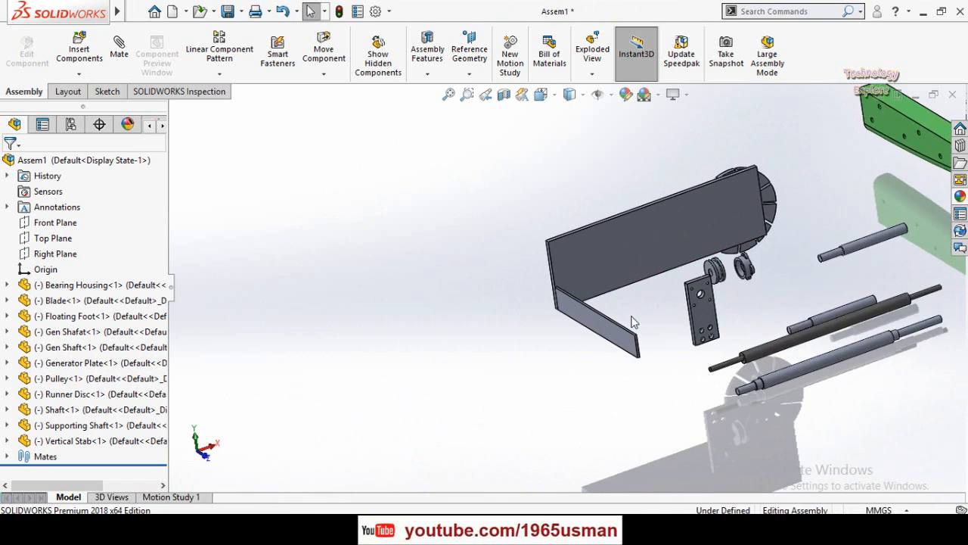
{"action": "scroll", "coordinate": [588, 307], "scroll_direction": "down", "scroll_amount": 2}
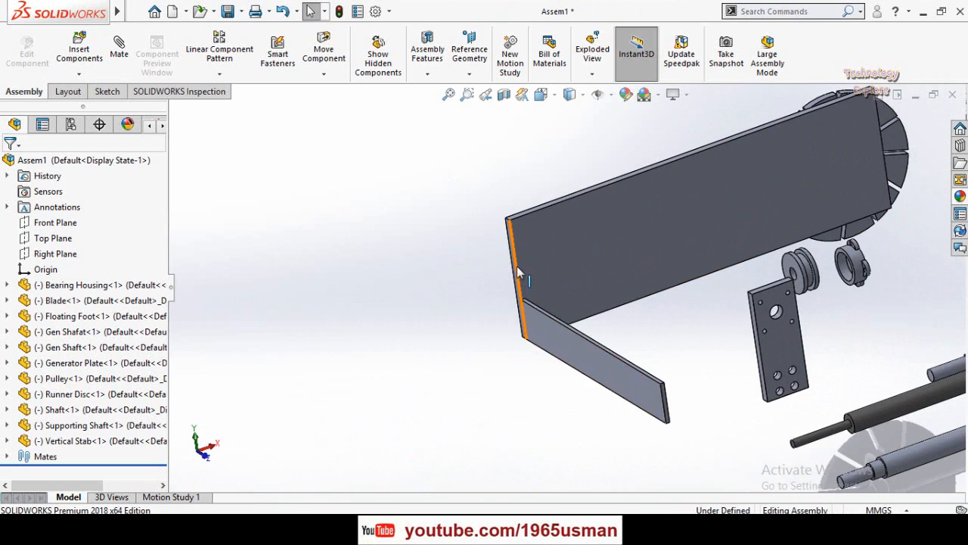
{"action": "scroll", "coordinate": [598, 358], "scroll_direction": "up", "scroll_amount": 3}
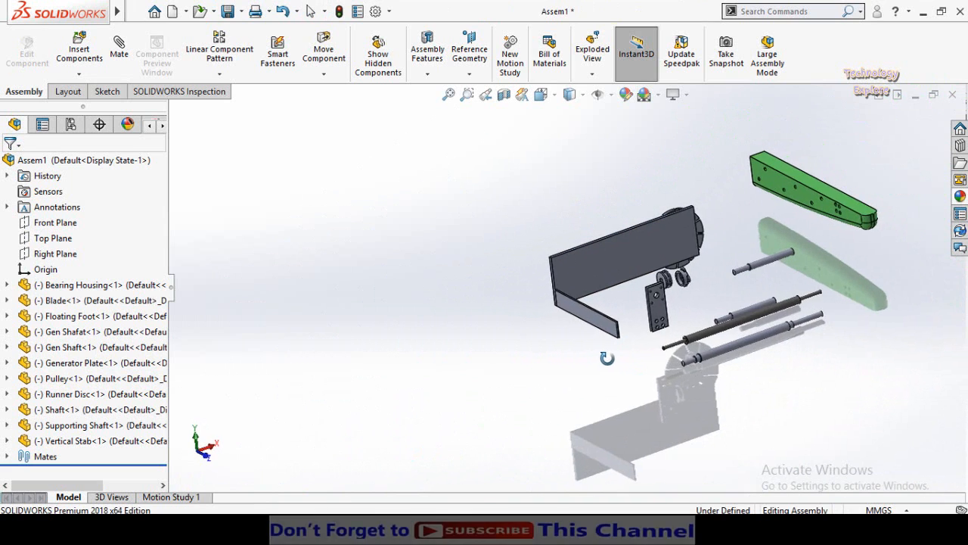
{"action": "left_click", "coordinate": [118, 46]}
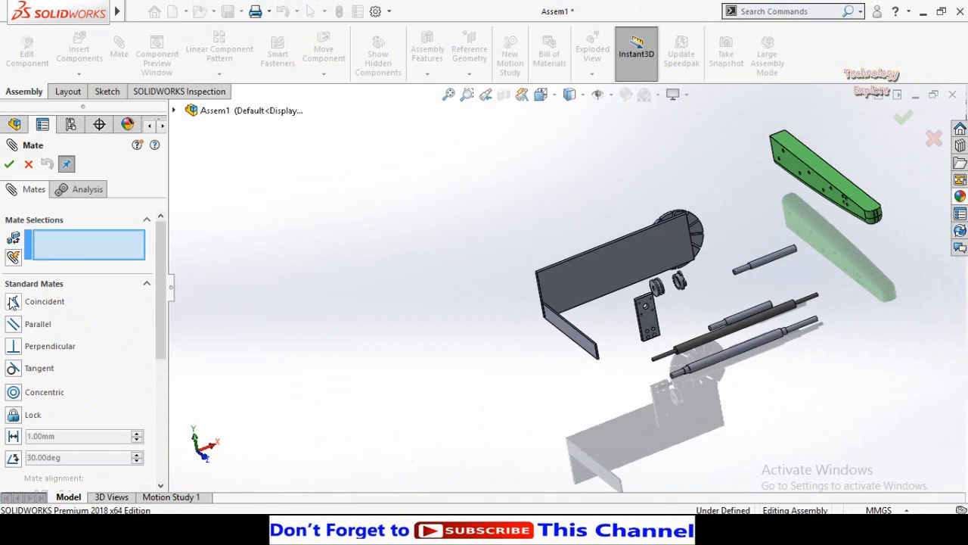
{"action": "left_click", "coordinate": [29, 165]}
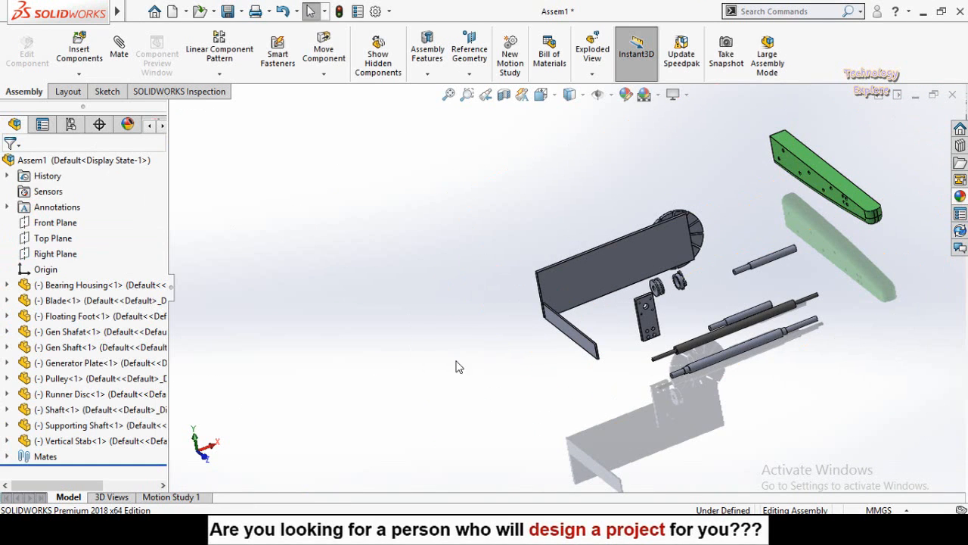
Step: Move the Vertical Stab away from the pulley to free space beyond the Generator Plate's Blade end
{"action": "middle_click_drag", "start_coordinate": [457, 366], "coordinate": [633, 300]}
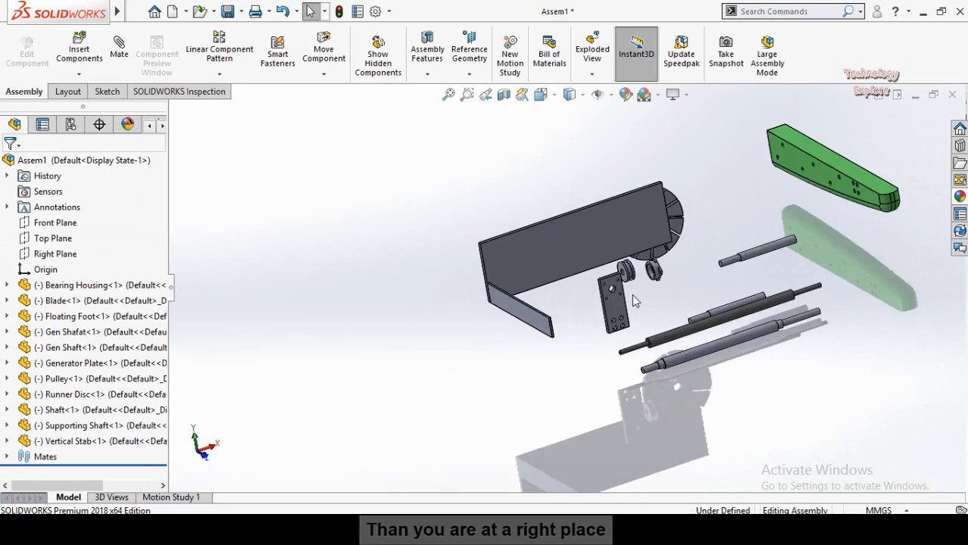
{"action": "scroll", "coordinate": [633, 296], "scroll_direction": "down", "scroll_amount": 3}
{"action": "left_click_drag", "start_coordinate": [572, 251], "coordinate": [321, 168]}
{"action": "scroll", "coordinate": [324, 305], "scroll_direction": "up", "scroll_amount": 4}
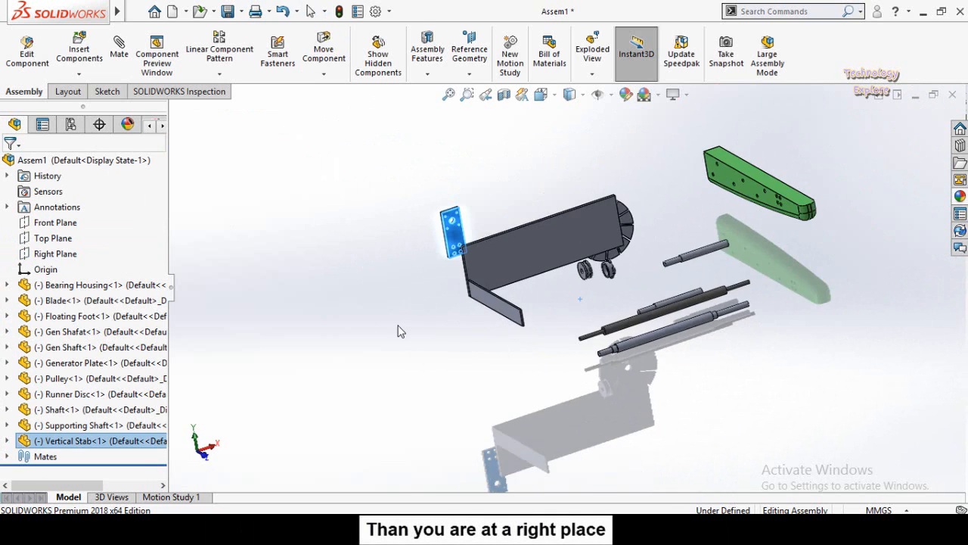
Step: Examine the broad faces of the Vertical Stab and the Generator Plate from several angles
{"action": "middle_click_drag", "start_coordinate": [401, 332], "coordinate": [454, 329]}
{"action": "scroll", "coordinate": [573, 289], "scroll_direction": "down", "scroll_amount": 4}
{"action": "middle_click_drag", "start_coordinate": [517, 311], "coordinate": [511, 268]}
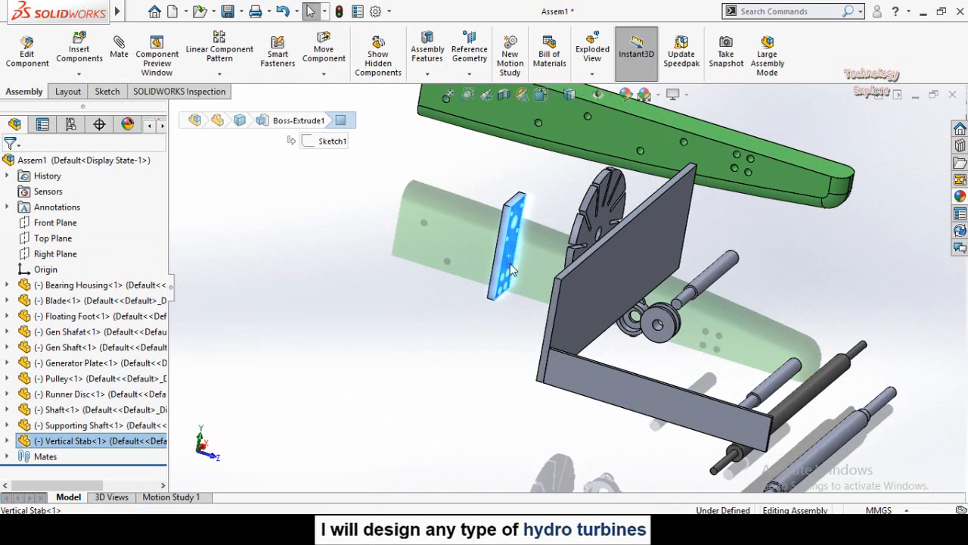
{"action": "scroll", "coordinate": [522, 288], "scroll_direction": "down", "scroll_amount": 5}
{"action": "left_click", "coordinate": [543, 293]}
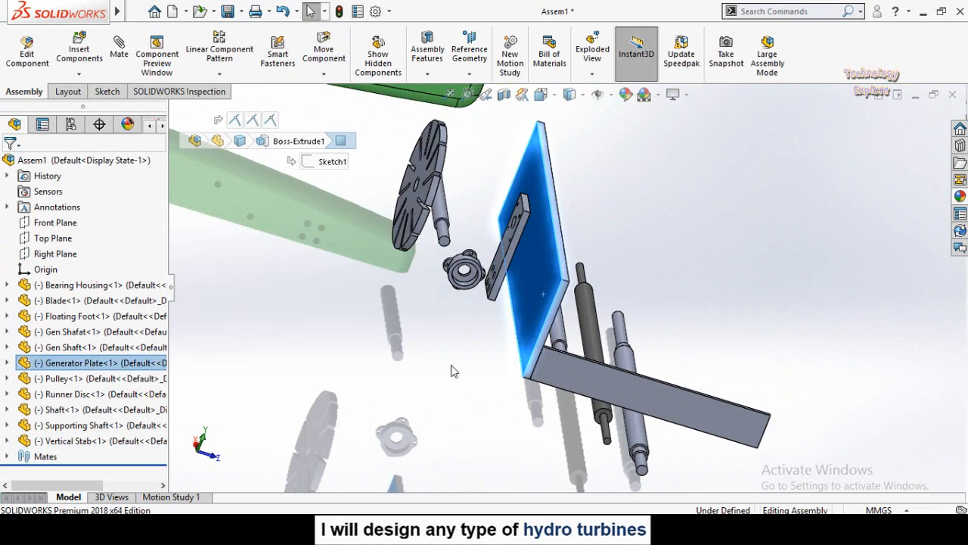
{"action": "left_click", "coordinate": [451, 364]}
{"action": "scroll", "coordinate": [450, 364], "scroll_direction": "up", "scroll_amount": 2}
{"action": "middle_click_drag", "start_coordinate": [447, 351], "coordinate": [408, 345]}
{"action": "scroll", "coordinate": [360, 342], "scroll_direction": "up", "scroll_amount": 4}
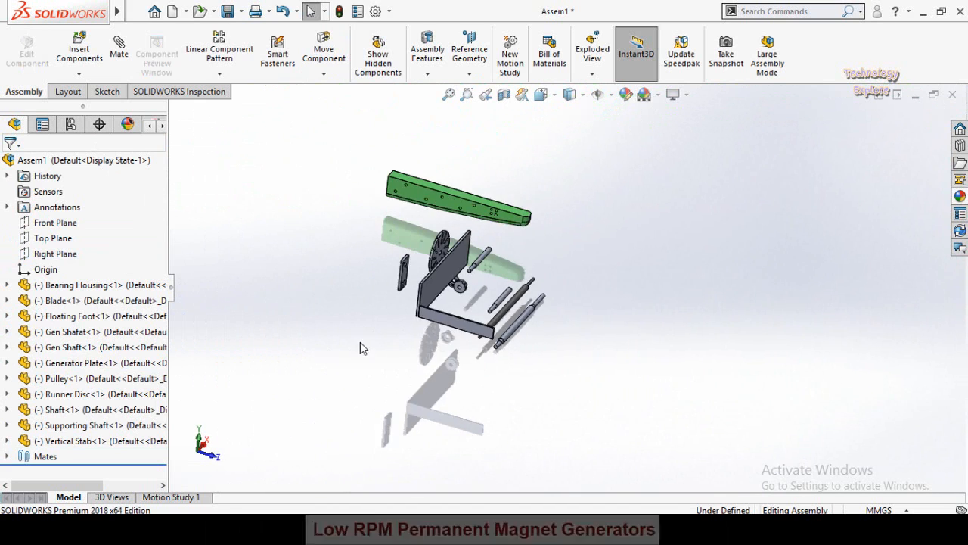
{"action": "scroll", "coordinate": [360, 341], "scroll_direction": "down", "scroll_amount": 5}
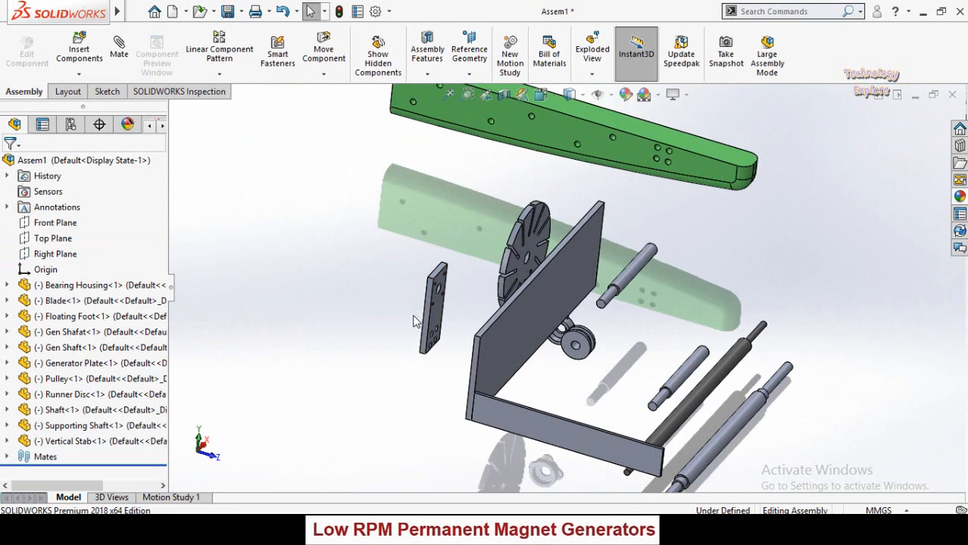
{"action": "middle_click_drag", "start_coordinate": [411, 314], "coordinate": [409, 360]}
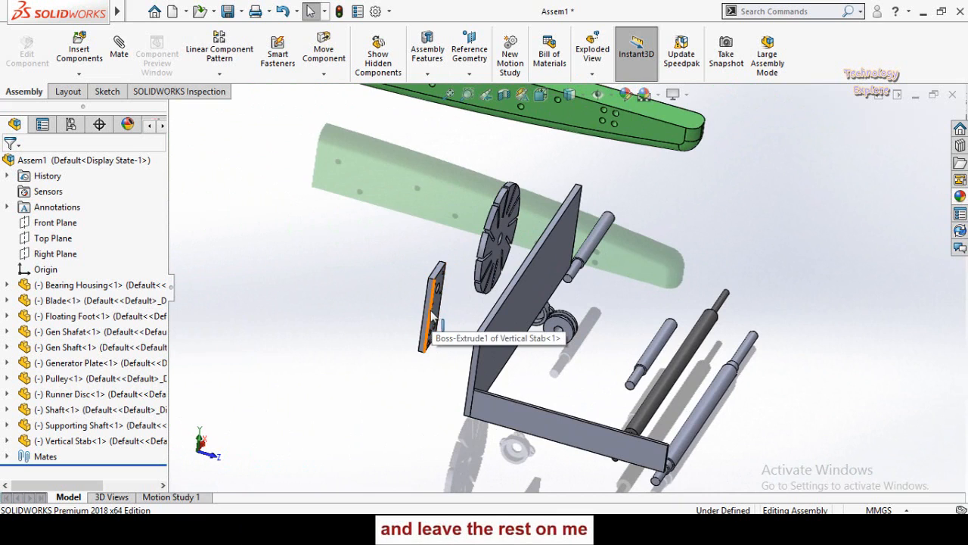
Step: Rotate the Vertical Stab freely so that it stands tilted relative to the Generator Plate
{"action": "scroll", "coordinate": [460, 357], "scroll_direction": "down", "scroll_amount": 2}
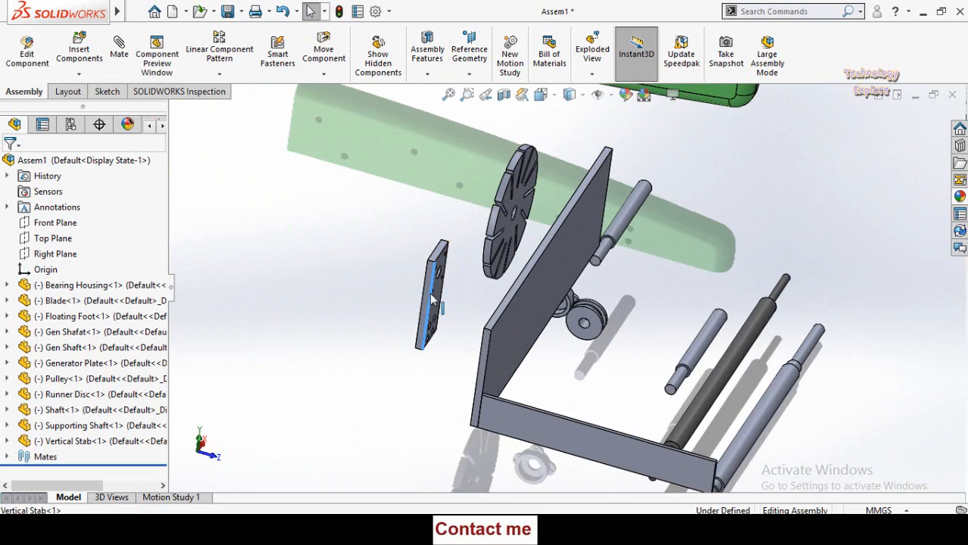
{"action": "right_click_drag", "start_coordinate": [431, 293], "coordinate": [434, 294]}
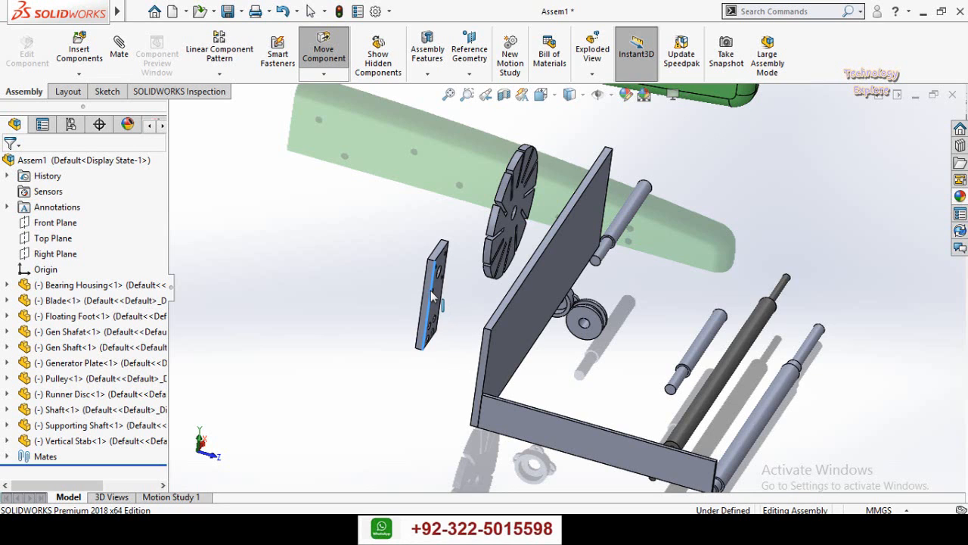
{"action": "right_click_drag", "start_coordinate": [446, 294], "coordinate": [442, 340]}
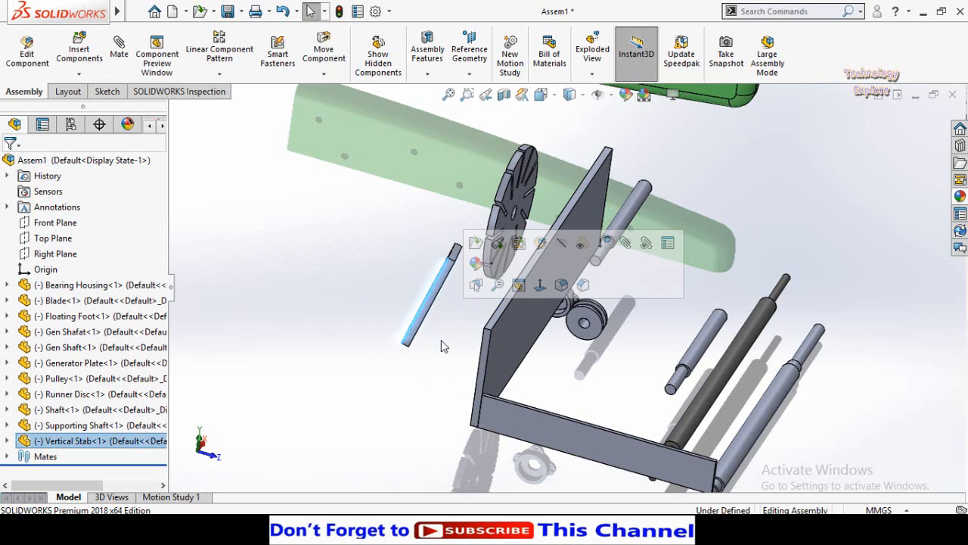
{"action": "left_click", "coordinate": [454, 372]}
Step: Add a Parallel mate between the Generator Plate's broad face and the Vertical Stab's broad face with the holes
{"action": "middle_click_drag", "start_coordinate": [482, 383], "coordinate": [497, 366]}
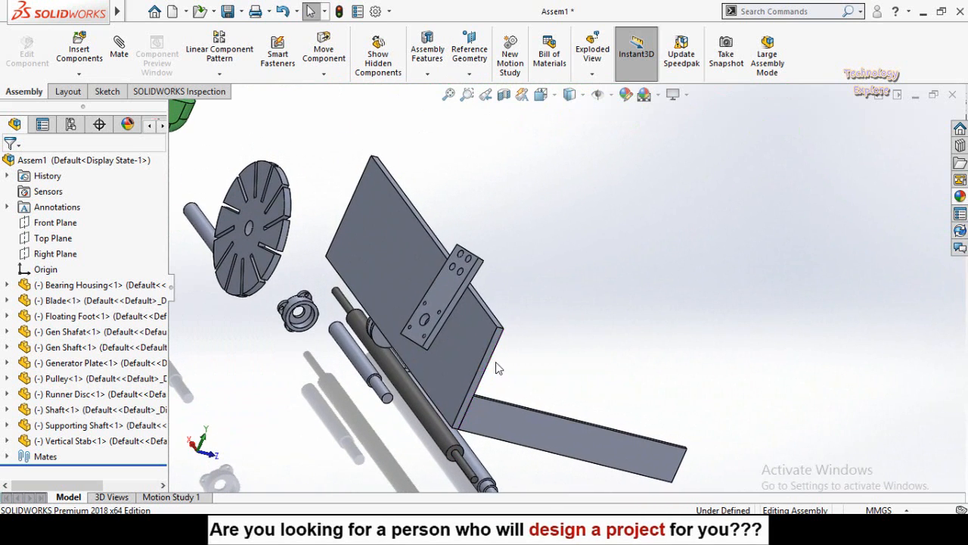
{"action": "left_click", "coordinate": [446, 296]}
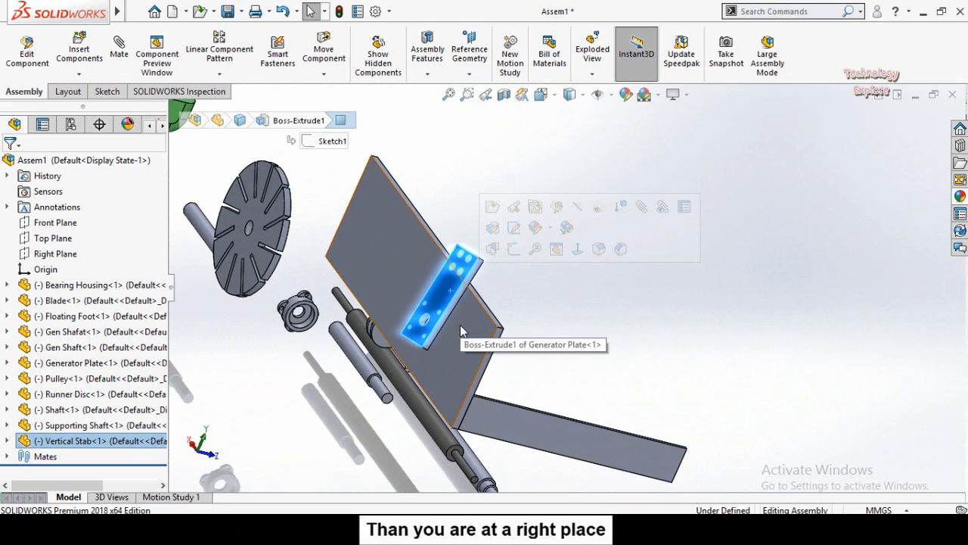
{"action": "left_click", "coordinate": [460, 330]}
{"action": "left_click", "coordinate": [555, 345]}
{"action": "middle_click_drag", "start_coordinate": [556, 345], "coordinate": [470, 312]}
{"action": "left_click", "coordinate": [469, 314]}
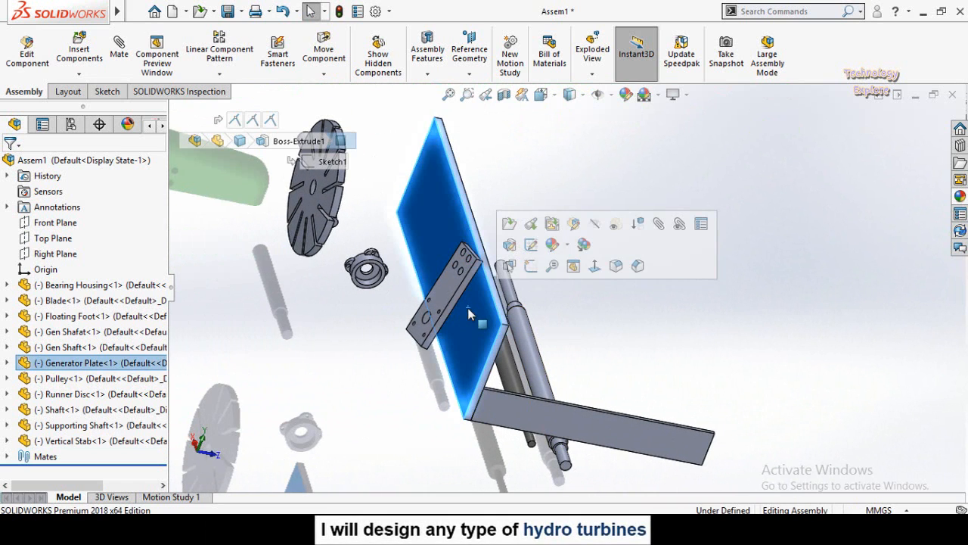
{"action": "left_click", "coordinate": [659, 223]}
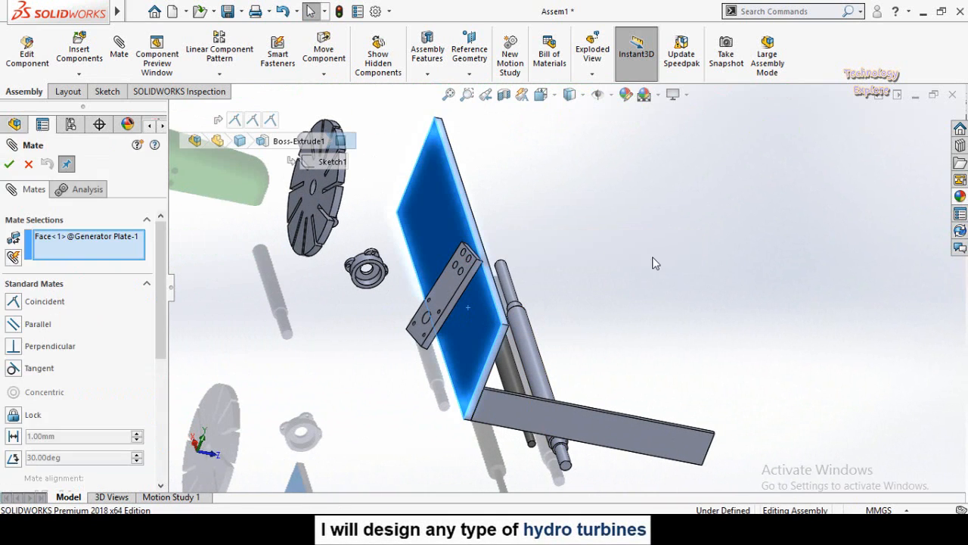
{"action": "left_click", "coordinate": [446, 289]}
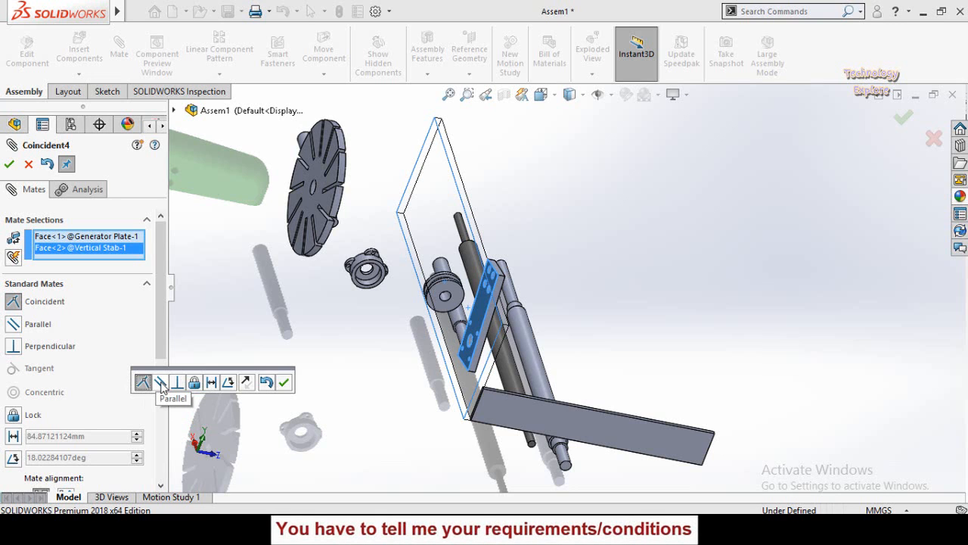
{"action": "left_click", "coordinate": [13, 324]}
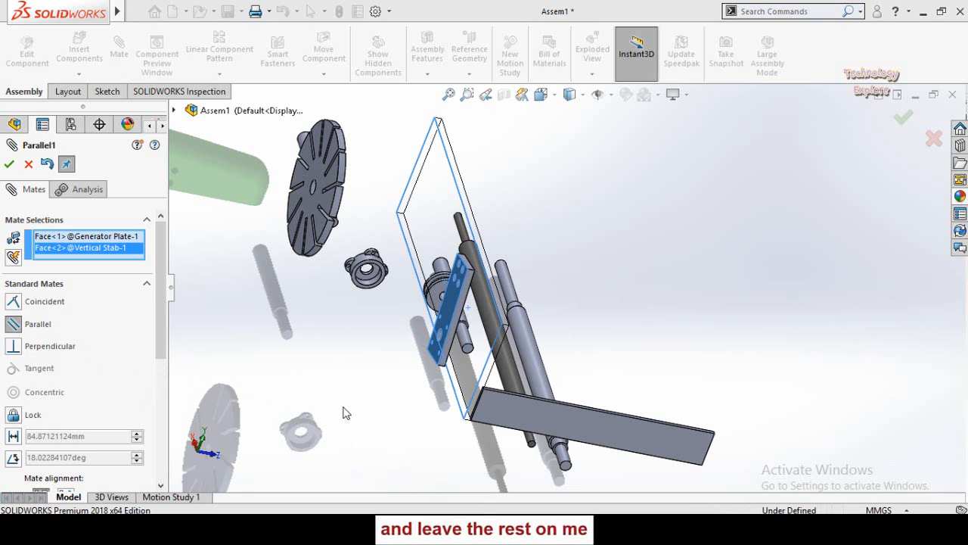
{"action": "middle_click_drag", "start_coordinate": [345, 412], "coordinate": [398, 363]}
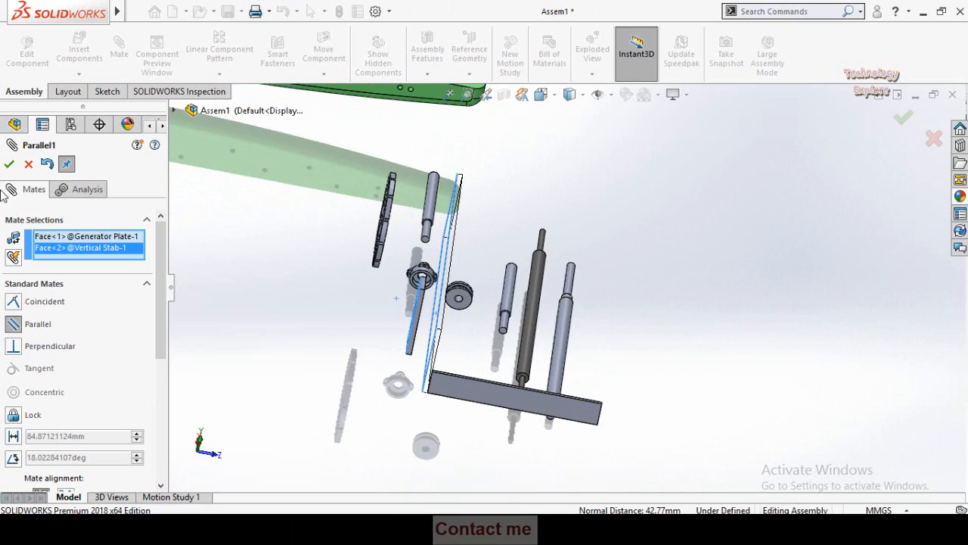
{"action": "left_click", "coordinate": [9, 165]}
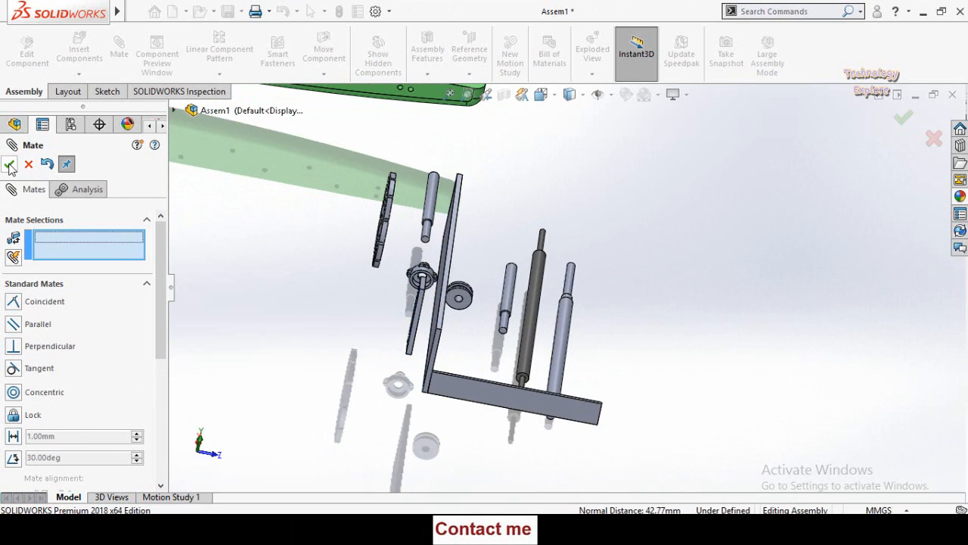
{"action": "left_click", "coordinate": [10, 165]}
Step: Add a Parallel mate between the Generator Plate's narrow end face and the Vertical Stab's long side face
{"action": "middle_click_drag", "start_coordinate": [382, 377], "coordinate": [436, 325]}
{"action": "scroll", "coordinate": [613, 303], "scroll_direction": "down", "scroll_amount": 5}
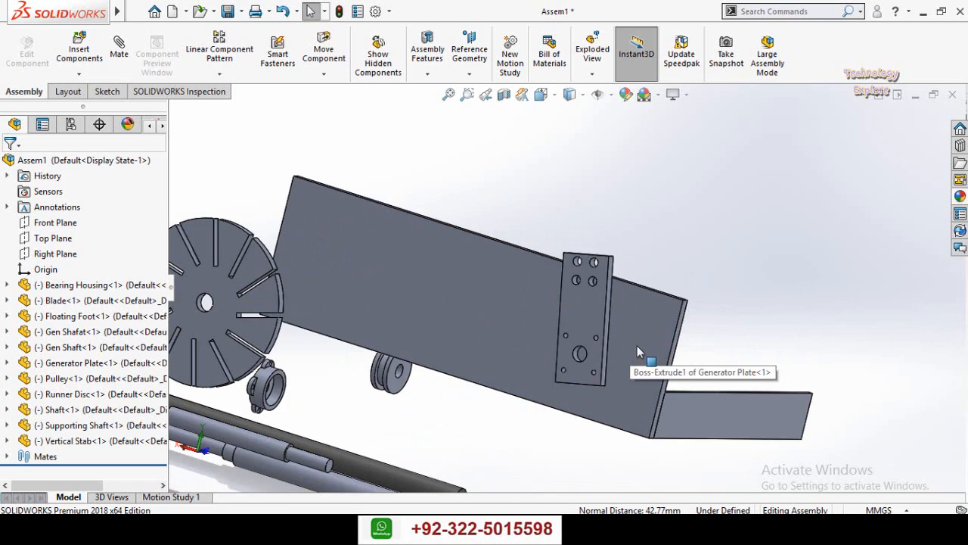
{"action": "scroll", "coordinate": [690, 345], "scroll_direction": "down", "scroll_amount": 3}
{"action": "scroll", "coordinate": [689, 356], "scroll_direction": "up", "scroll_amount": 4}
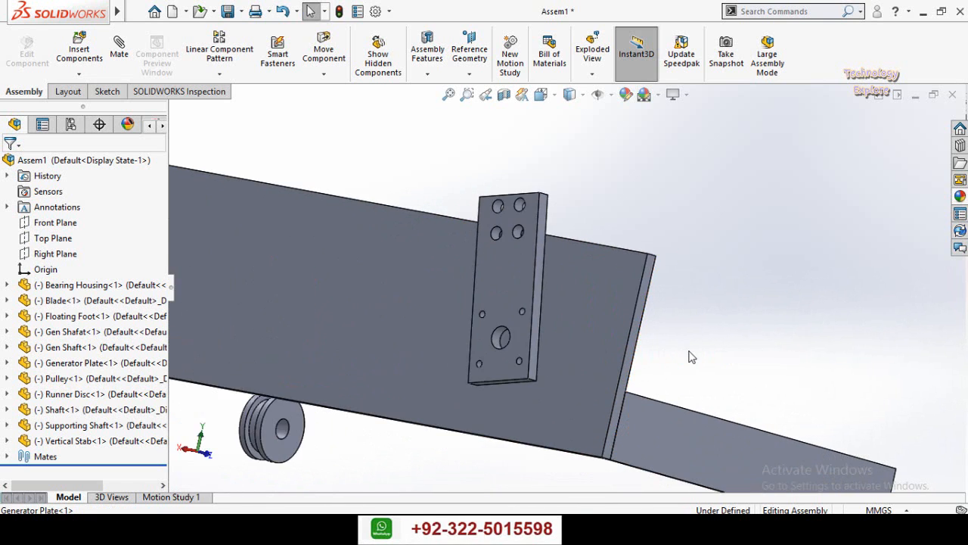
{"action": "middle_click_drag", "start_coordinate": [632, 344], "coordinate": [623, 333]}
{"action": "scroll", "coordinate": [614, 332], "scroll_direction": "down", "scroll_amount": 2}
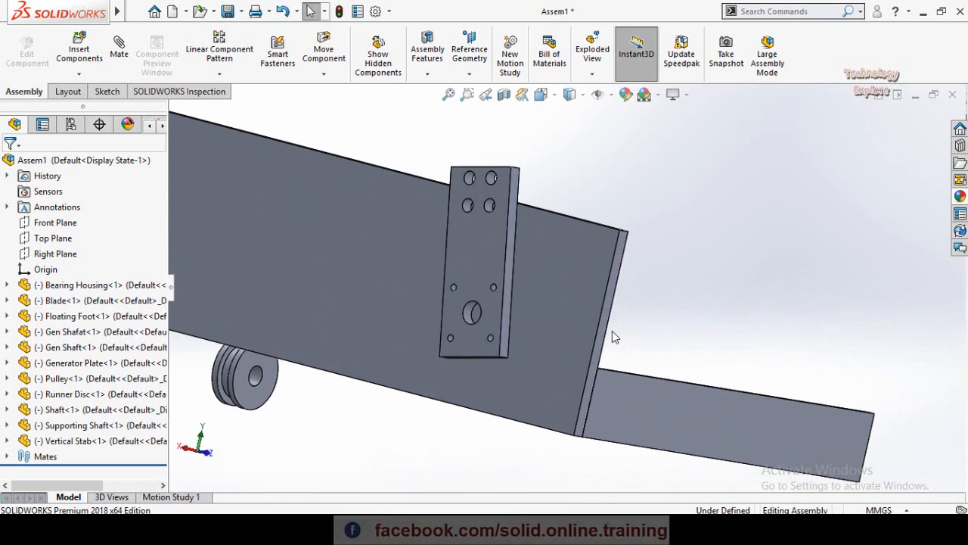
{"action": "left_click", "coordinate": [605, 336]}
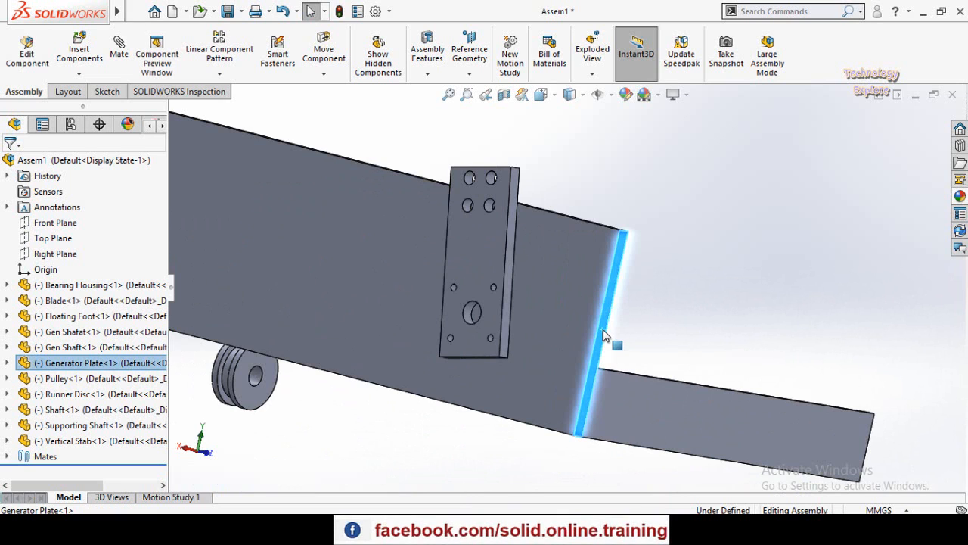
{"action": "left_click", "coordinate": [506, 319], "text": "ctrl"}
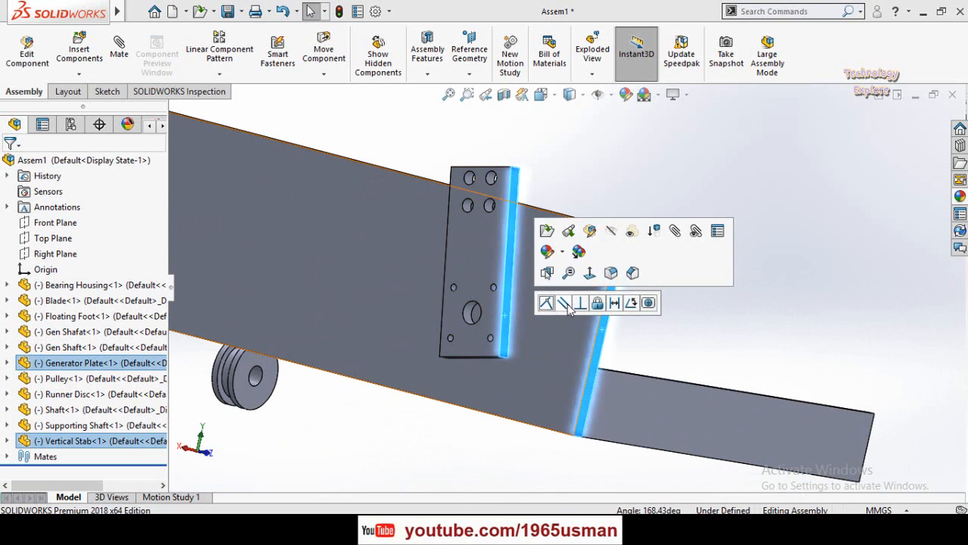
{"action": "left_click", "coordinate": [565, 303]}
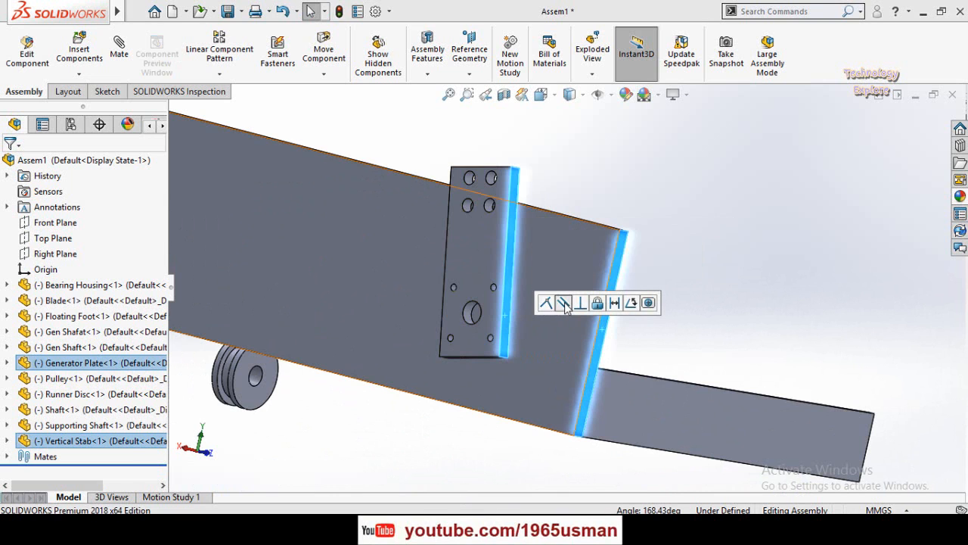
{"action": "scroll", "coordinate": [643, 299], "scroll_direction": "up", "scroll_amount": 5}
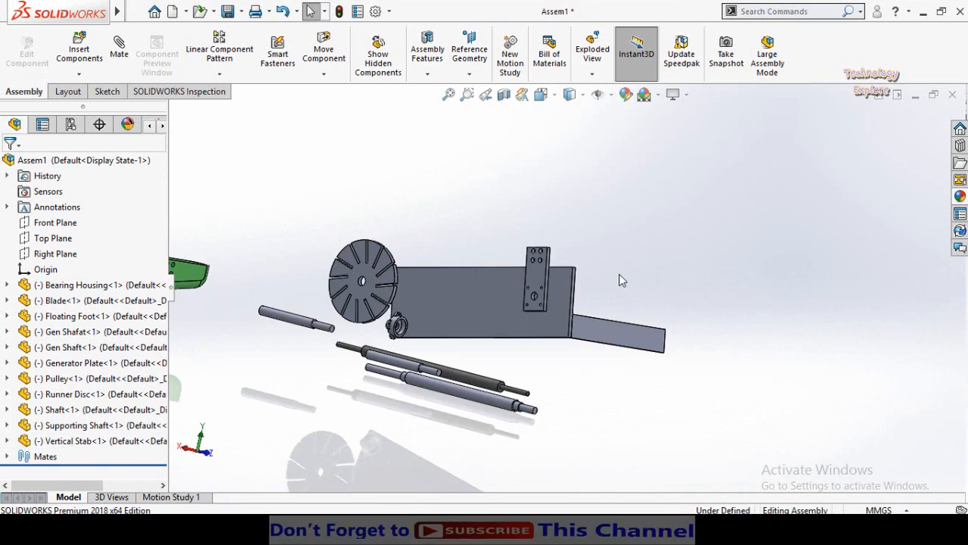
Step: Add a Parallel mate between the Vertical Stab's short upper end face and the Generator Plate's long upper edge face
{"action": "middle_click_drag", "start_coordinate": [620, 277], "coordinate": [292, 378]}
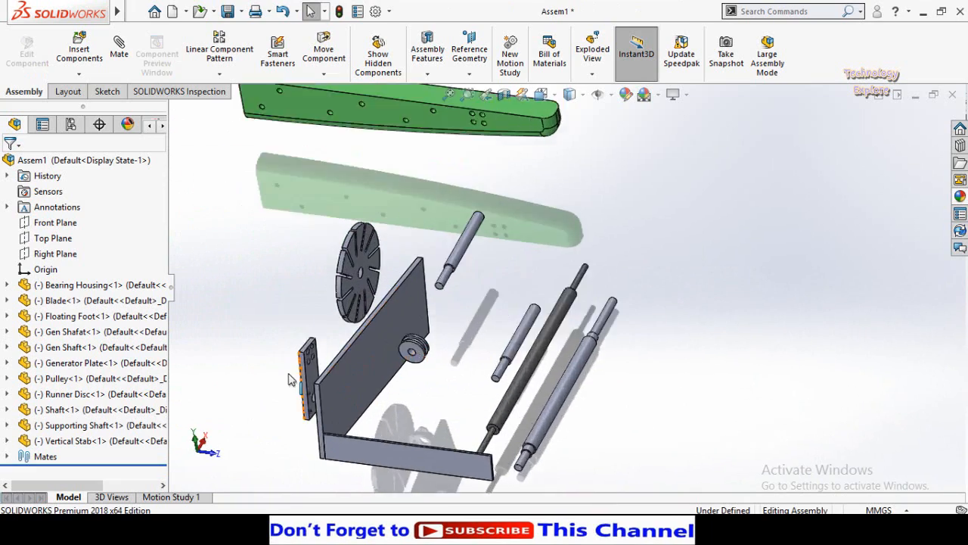
{"action": "scroll", "coordinate": [348, 378], "scroll_direction": "down", "scroll_amount": 6}
{"action": "scroll", "coordinate": [363, 372], "scroll_direction": "up", "scroll_amount": 5}
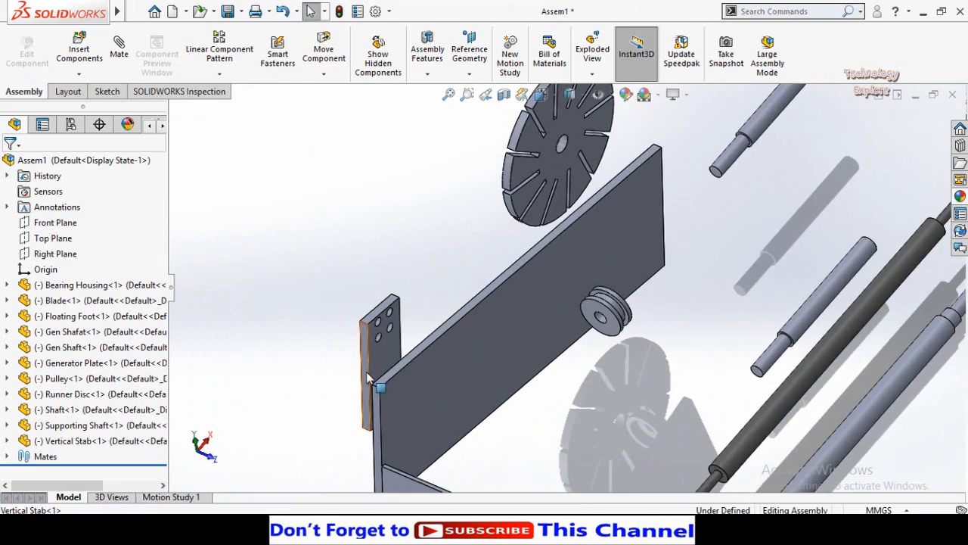
{"action": "scroll", "coordinate": [485, 332], "scroll_direction": "down", "scroll_amount": 5}
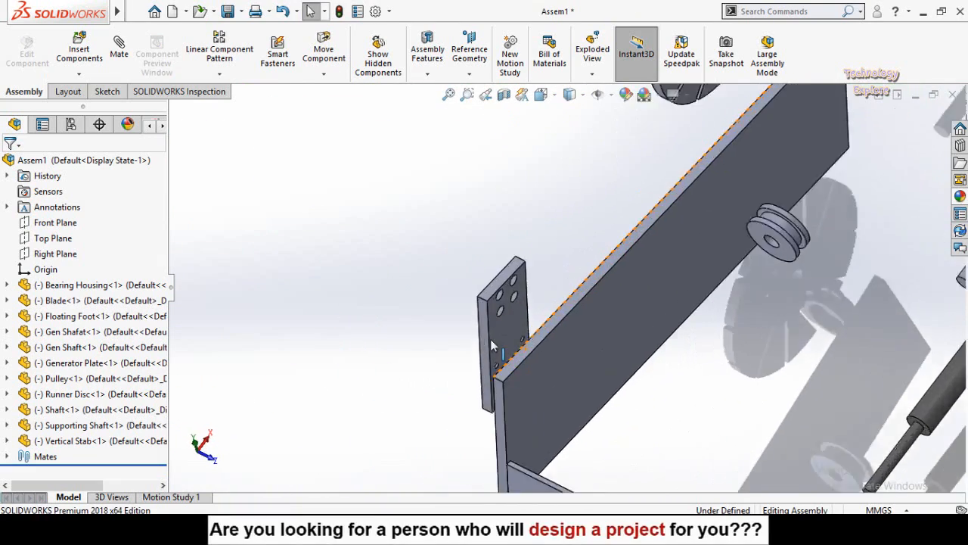
{"action": "left_click", "coordinate": [501, 266]}
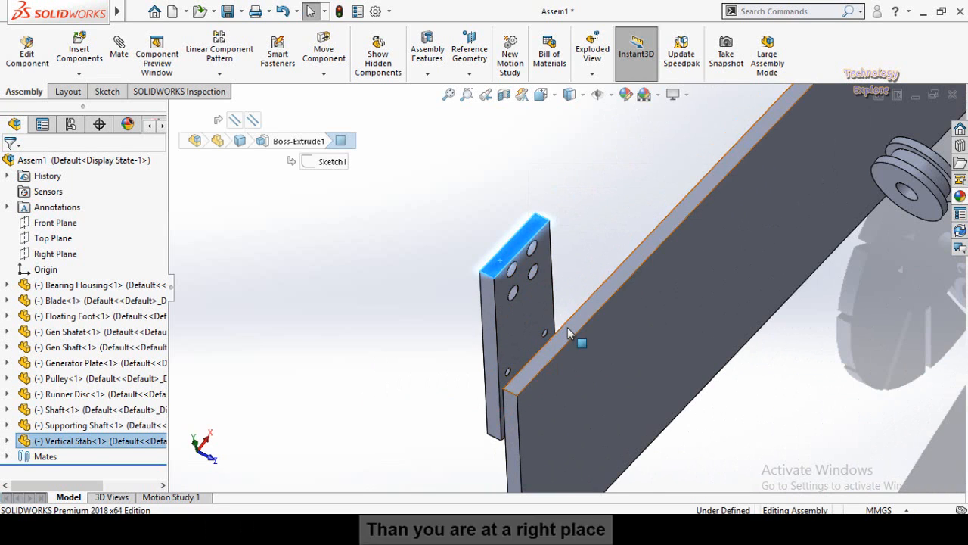
{"action": "left_click", "coordinate": [574, 333]}
{"action": "key", "text": "Escape"}
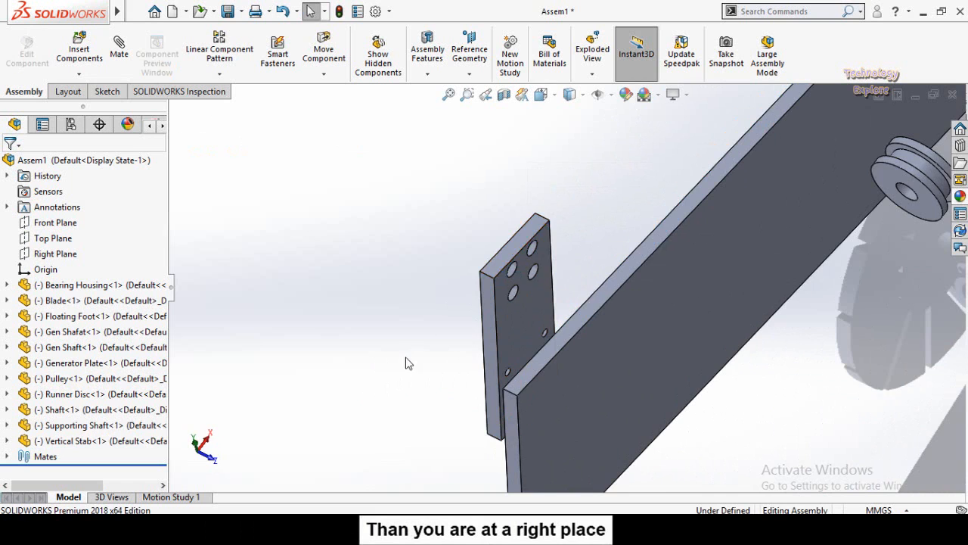
{"action": "scroll", "coordinate": [437, 387], "scroll_direction": "up", "scroll_amount": 4}
{"action": "scroll", "coordinate": [529, 295], "scroll_direction": "down", "scroll_amount": 5}
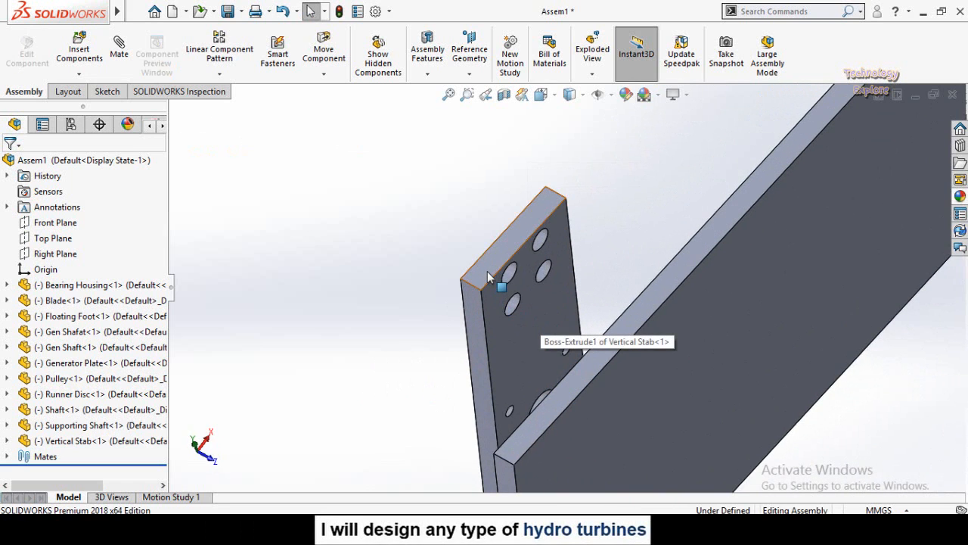
{"action": "left_click", "coordinate": [487, 278]}
{"action": "left_click", "coordinate": [577, 375], "text": "ctrl"}
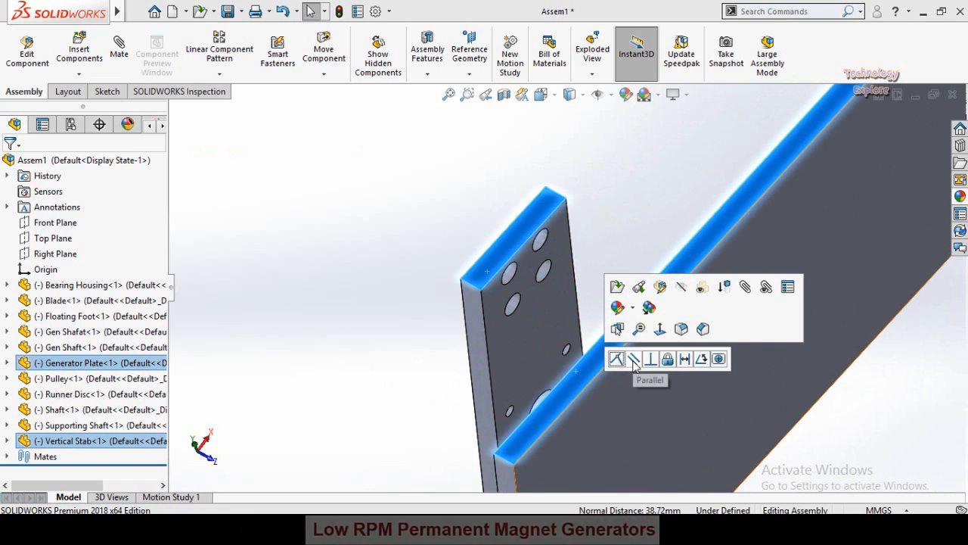
{"action": "left_click", "coordinate": [634, 361]}
{"action": "scroll", "coordinate": [482, 309], "scroll_direction": "up", "scroll_amount": 3}
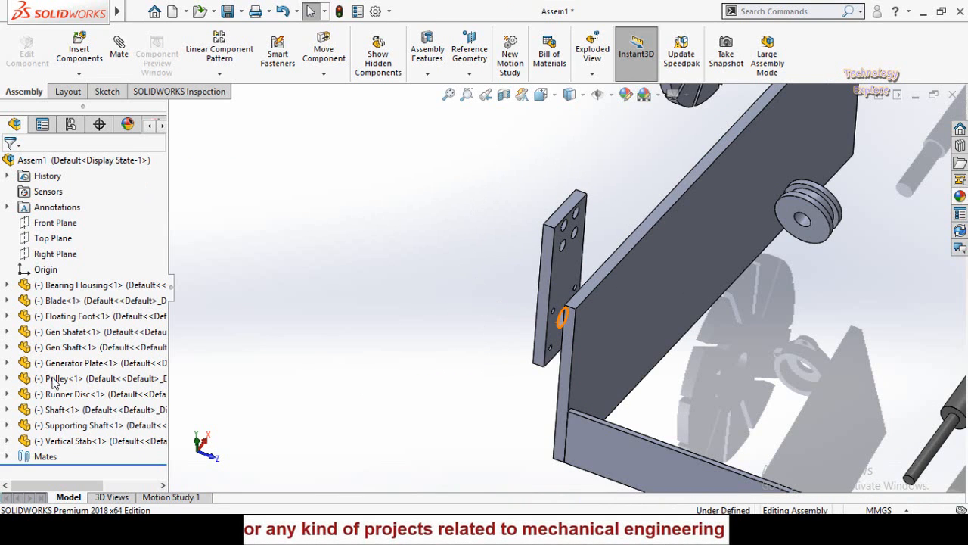
Step: Expand the assembly's Mates folder to review the Coincident and Parallel mates
{"action": "left_click", "coordinate": [7, 457]}
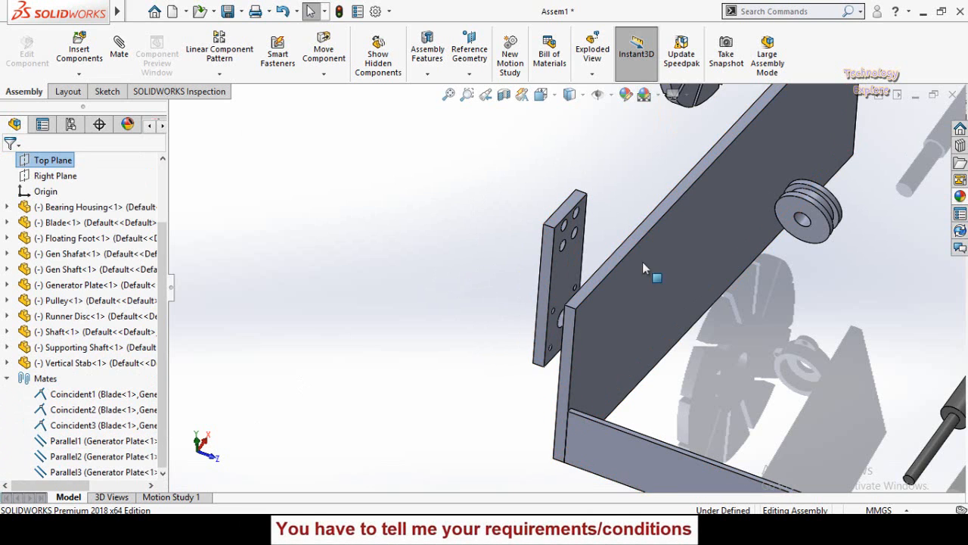
{"action": "scroll", "coordinate": [459, 264], "scroll_direction": "up", "scroll_amount": 3}
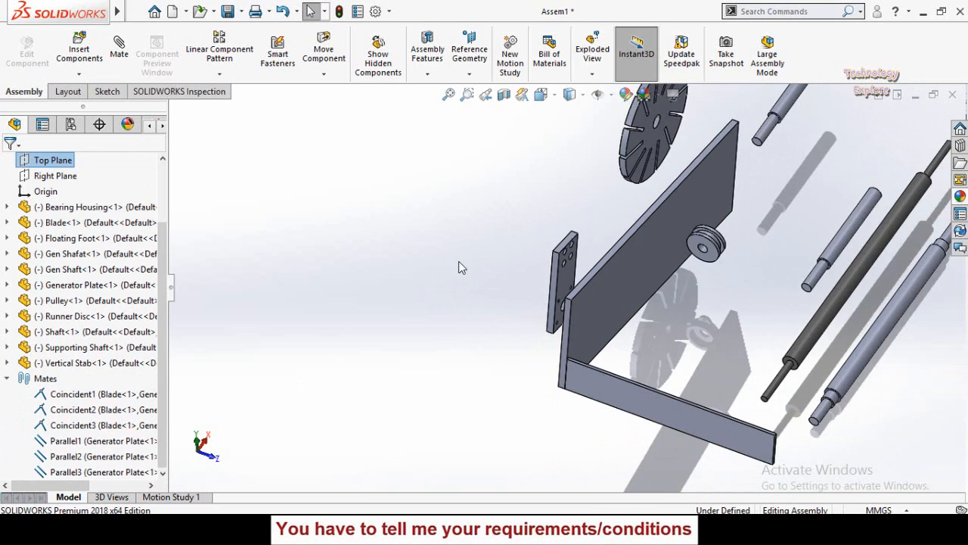
Step: View the list of mates attached to the Vertical Stab and close it
{"action": "scroll", "coordinate": [516, 263], "scroll_direction": "down", "scroll_amount": 3}
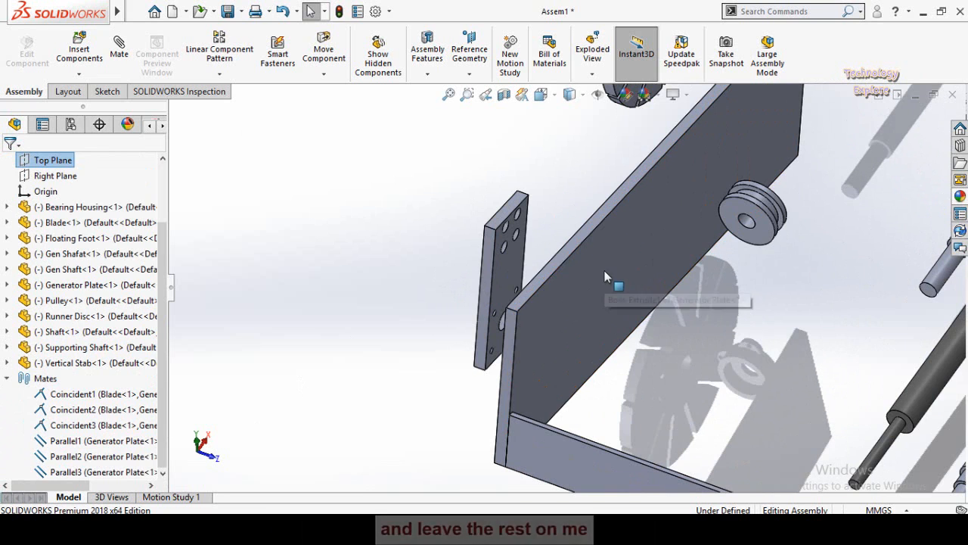
{"action": "left_click", "coordinate": [504, 271]}
{"action": "left_click", "coordinate": [432, 329]}
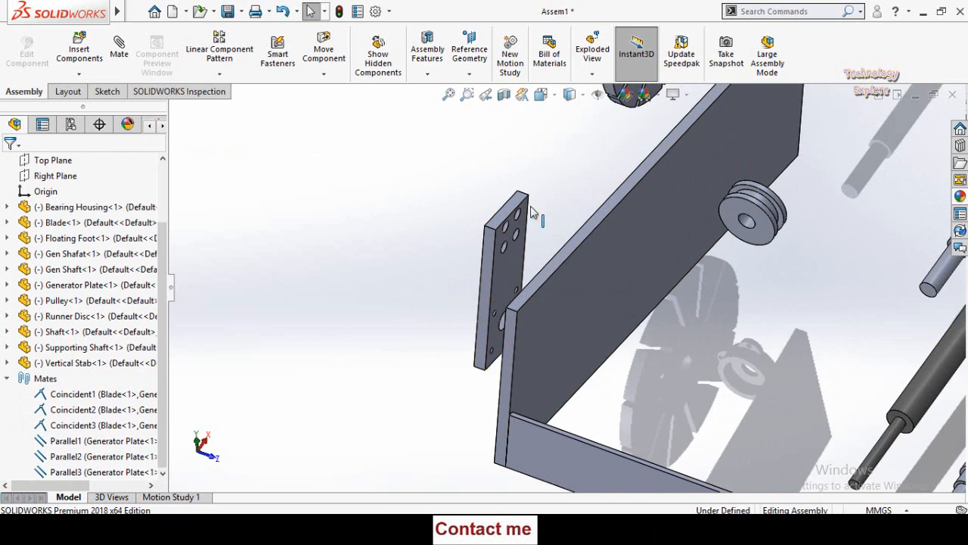
{"action": "left_click", "coordinate": [504, 277]}
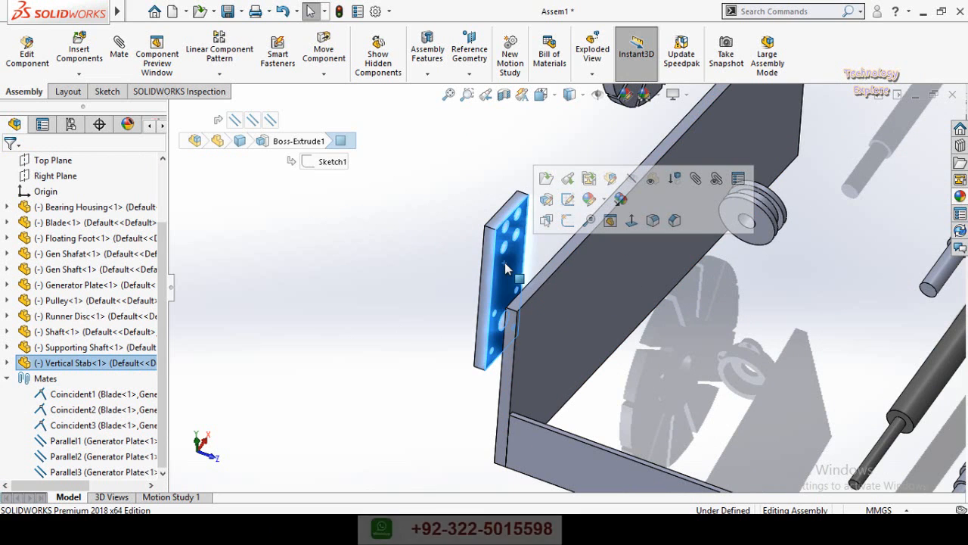
{"action": "left_click", "coordinate": [717, 179]}
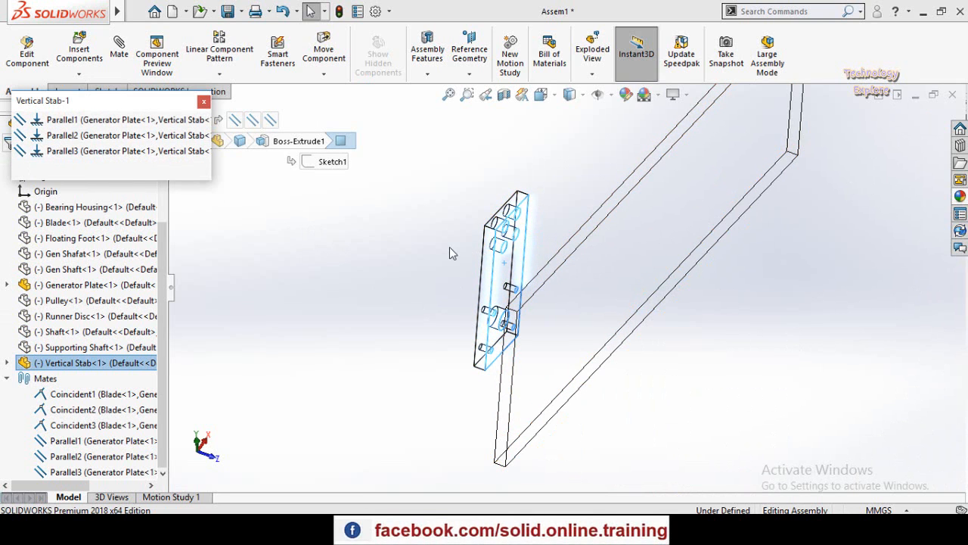
{"action": "left_click", "coordinate": [203, 101]}
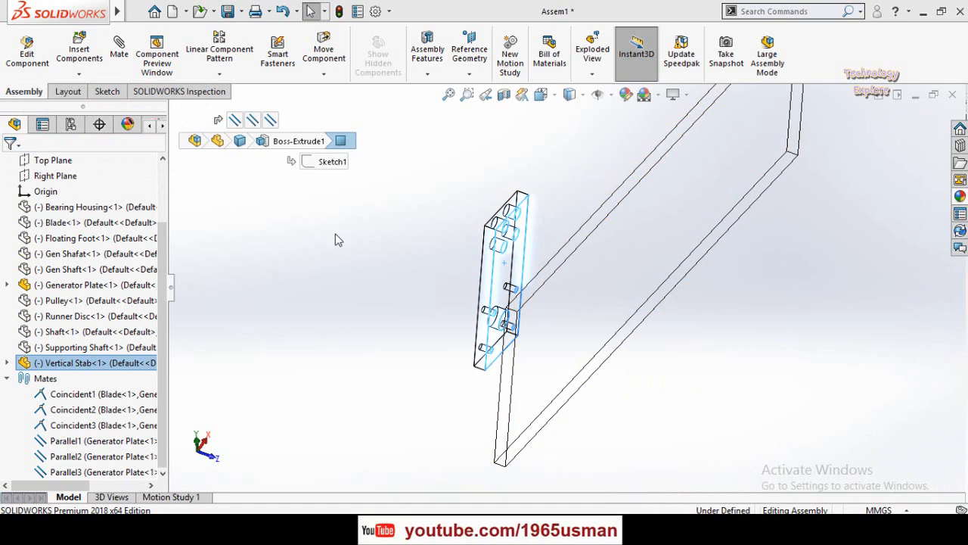
Step: Try changing the Parallel3 mate between the Generator Plate and Vertical Stab to Perpendicular and back to Parallel
{"action": "left_click", "coordinate": [509, 271]}
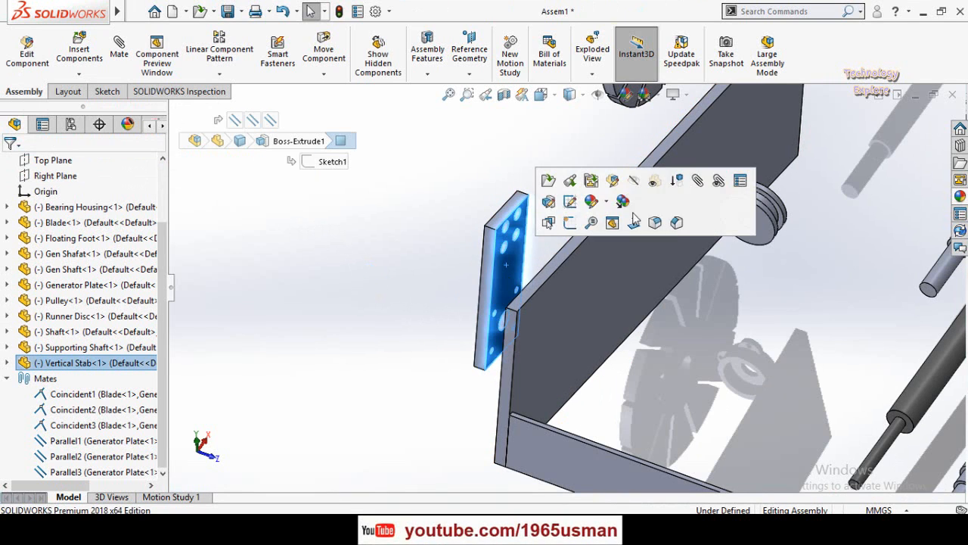
{"action": "left_click", "coordinate": [696, 182]}
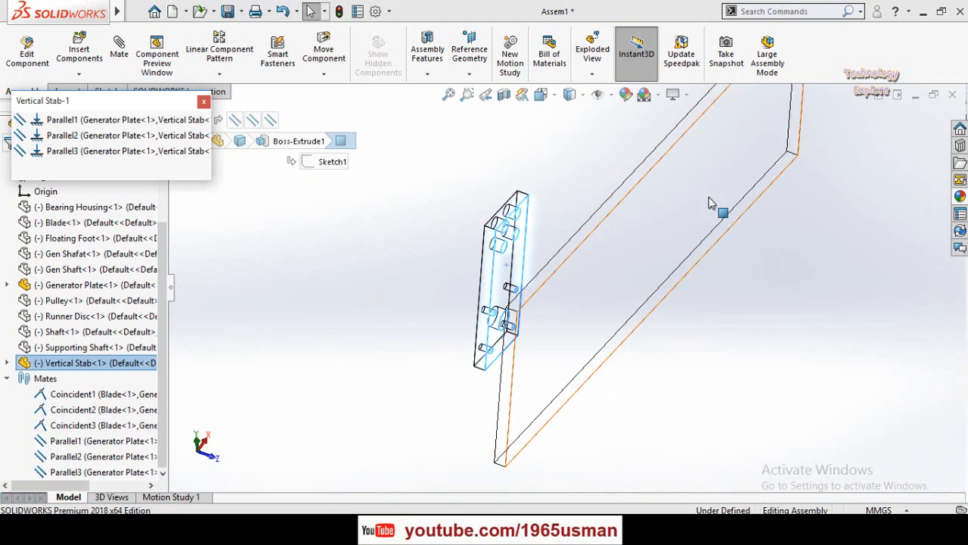
{"action": "left_click", "coordinate": [119, 151]}
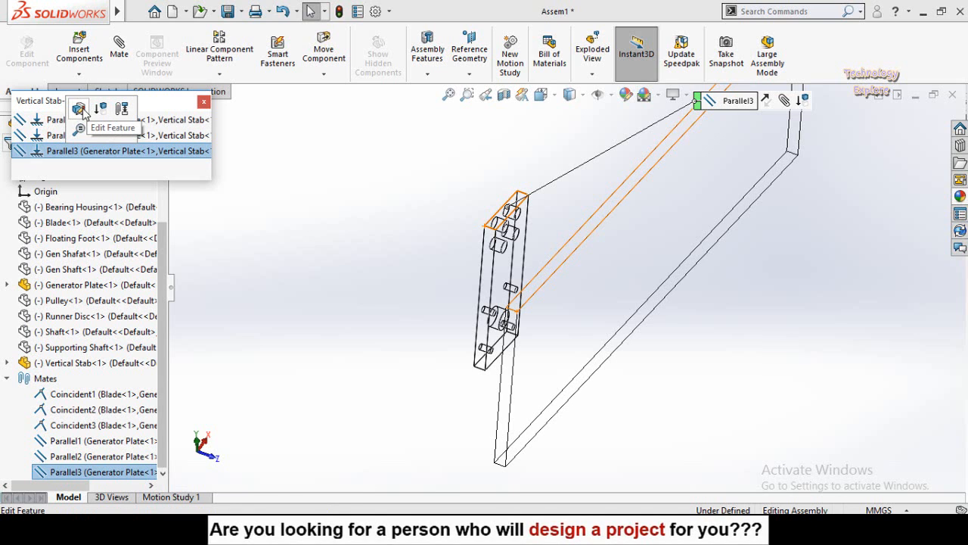
{"action": "left_click", "coordinate": [80, 110]}
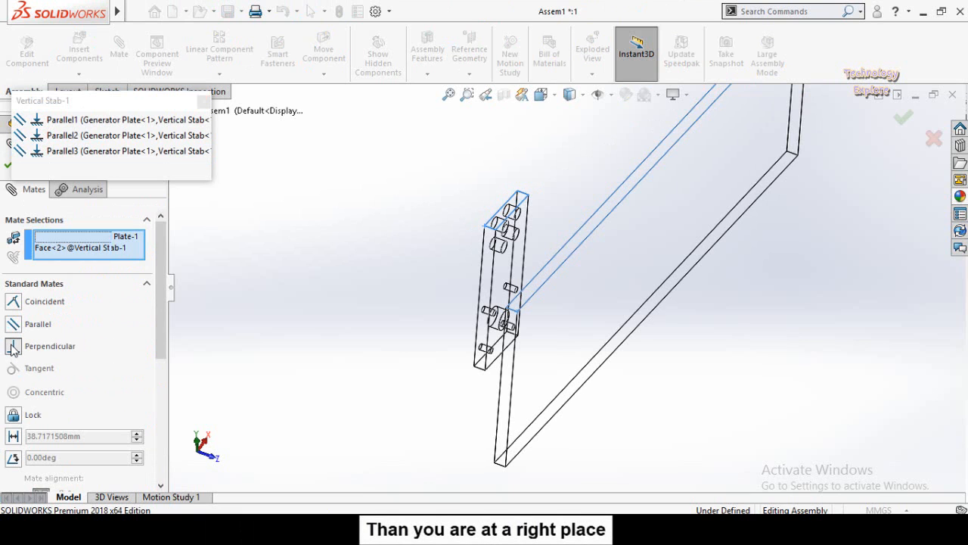
{"action": "left_click", "coordinate": [12, 346]}
{"action": "left_click", "coordinate": [17, 325]}
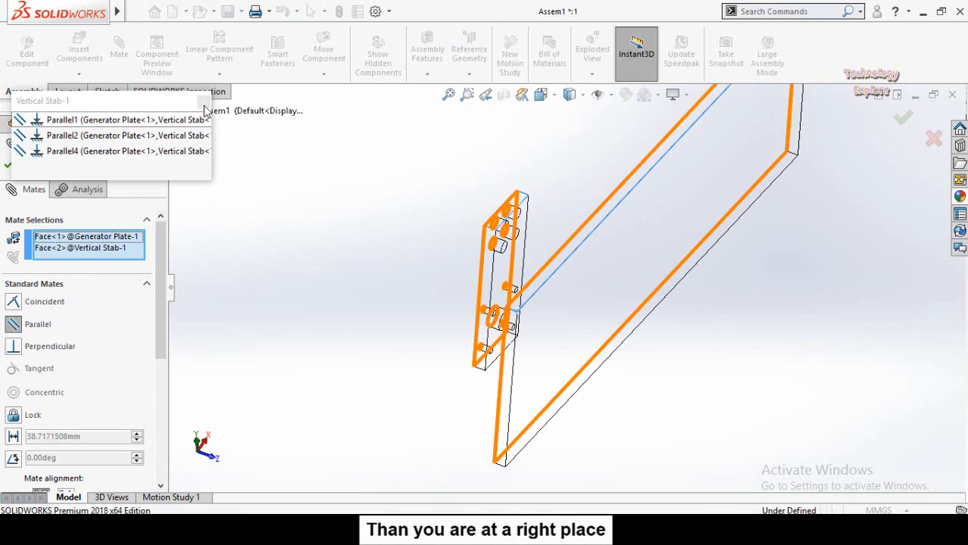
{"action": "left_click", "coordinate": [10, 164]}
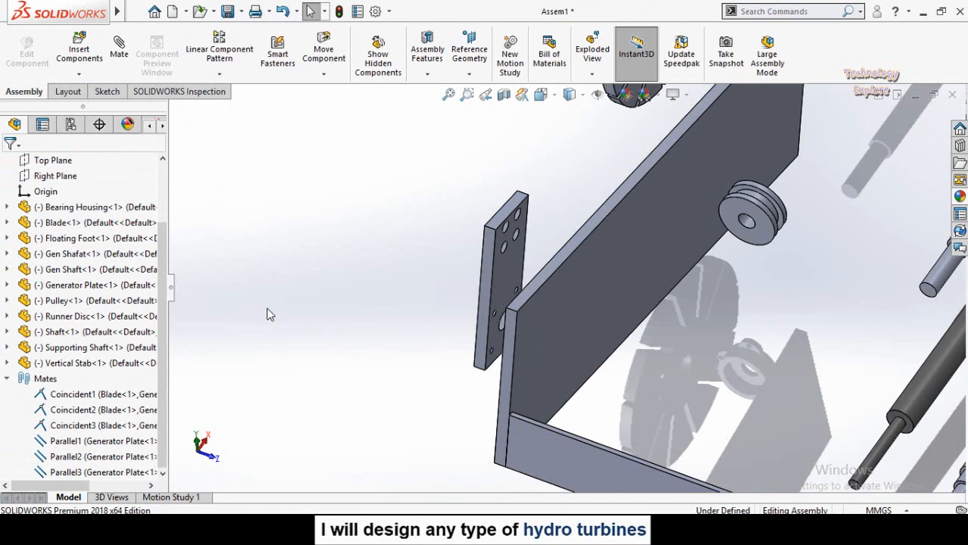
Step: Delete the mates Parallel3, Parallel2 and Parallel1 between the Generator Plate and the Vertical Stab
{"action": "scroll", "coordinate": [260, 325], "scroll_direction": "up", "scroll_amount": 3}
{"action": "scroll", "coordinate": [407, 333], "scroll_direction": "down", "scroll_amount": 3}
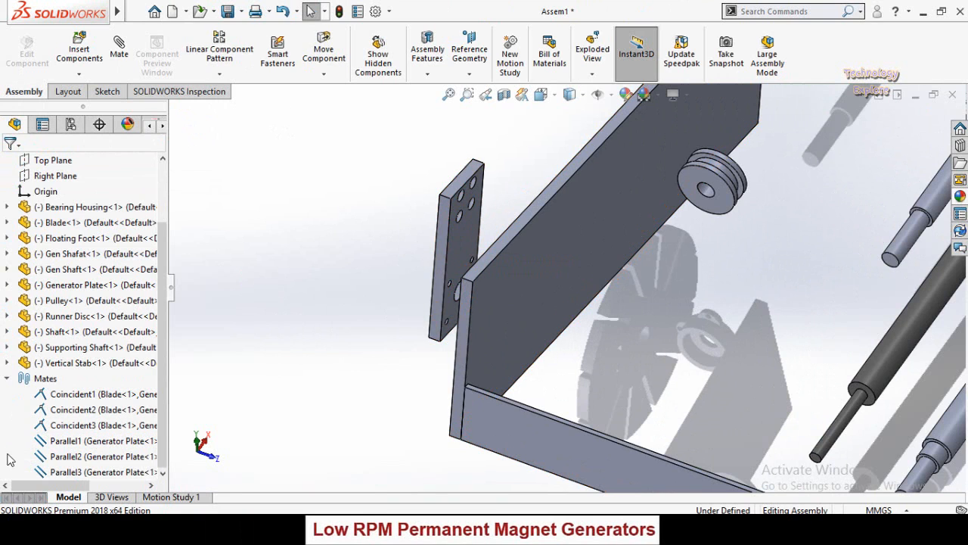
{"action": "right_click", "coordinate": [65, 472]}
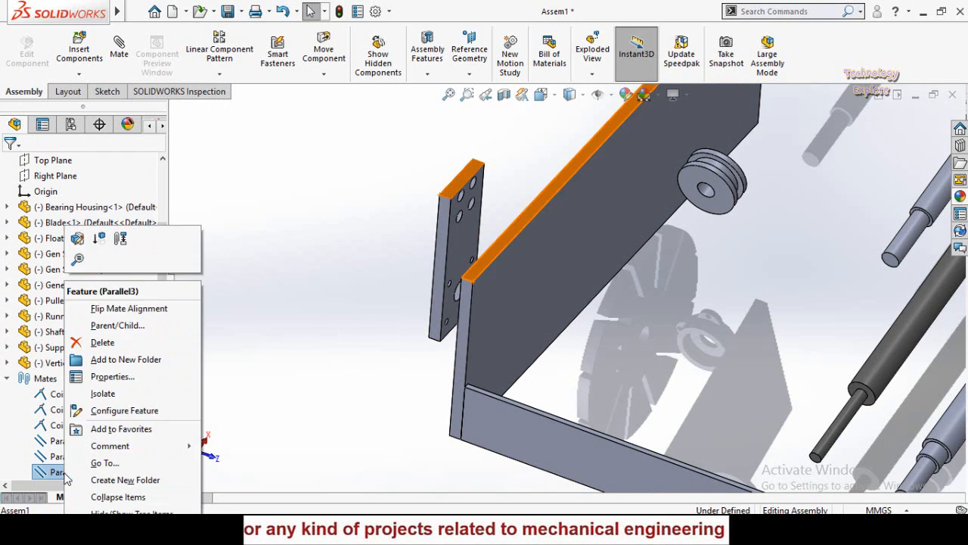
{"action": "left_click", "coordinate": [100, 344]}
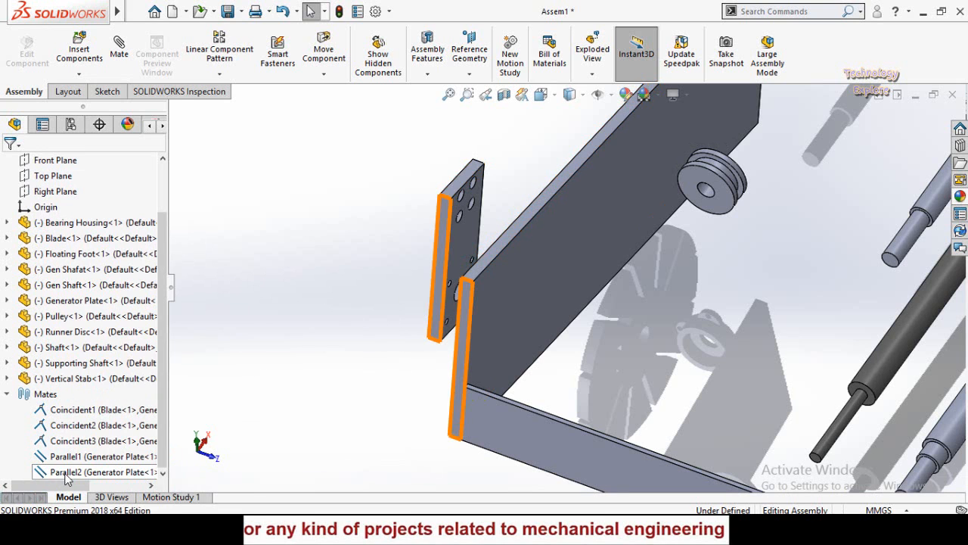
{"action": "right_click", "coordinate": [66, 472]}
{"action": "left_click", "coordinate": [101, 342]}
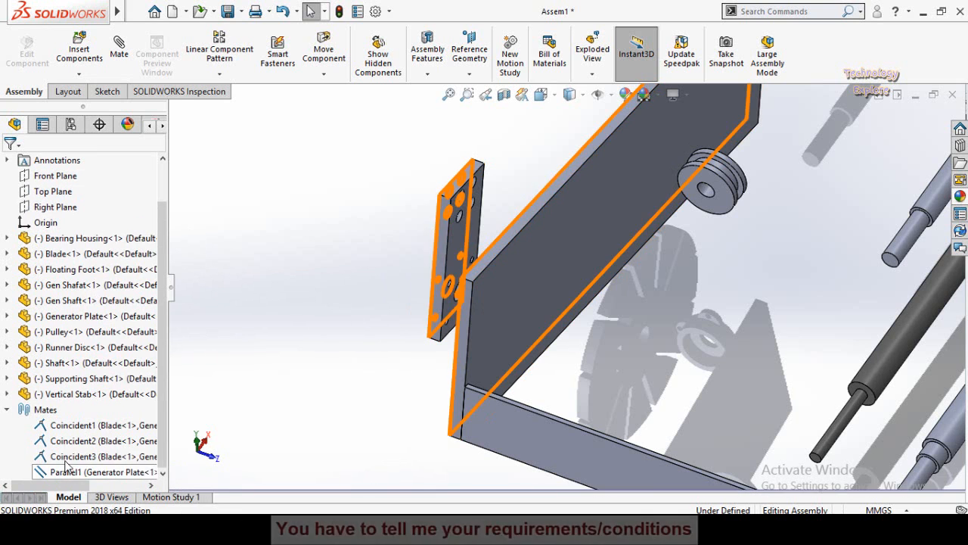
{"action": "right_click", "coordinate": [66, 472]}
{"action": "left_click", "coordinate": [99, 342]}
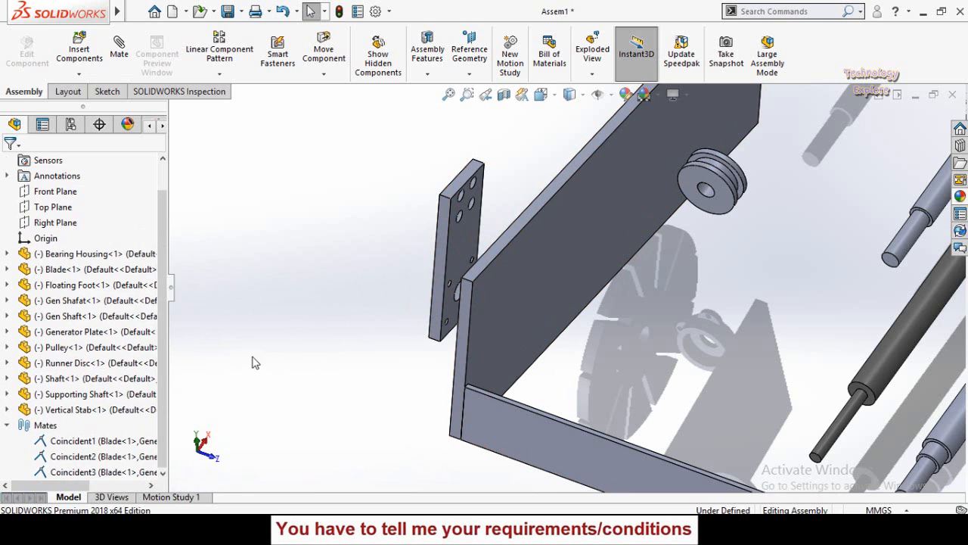
Step: Rotate the freed Vertical Stab so that it is tilted relative to the Generator Plate
{"action": "scroll", "coordinate": [366, 267], "scroll_direction": "up", "scroll_amount": 4}
{"action": "middle_click_drag", "start_coordinate": [423, 291], "coordinate": [440, 274]}
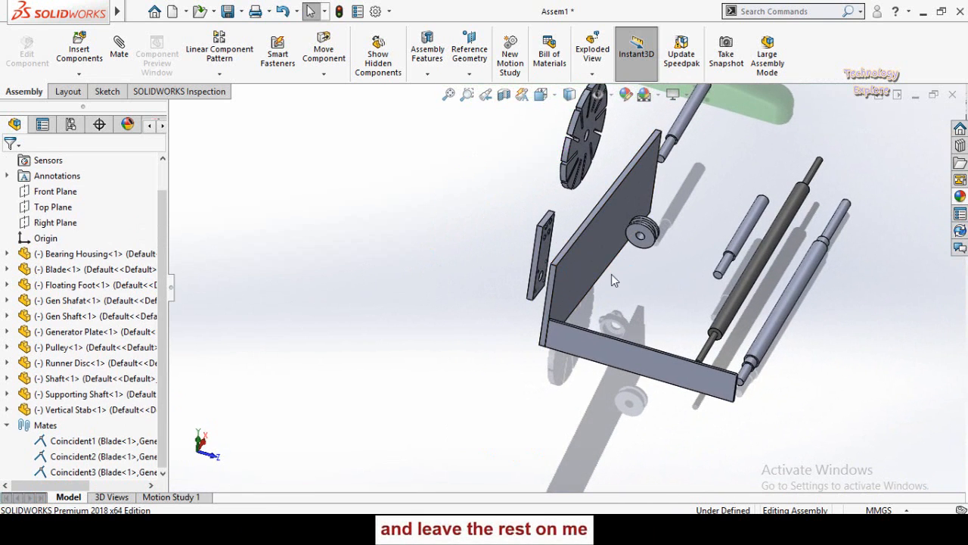
{"action": "scroll", "coordinate": [573, 219], "scroll_direction": "down", "scroll_amount": 2}
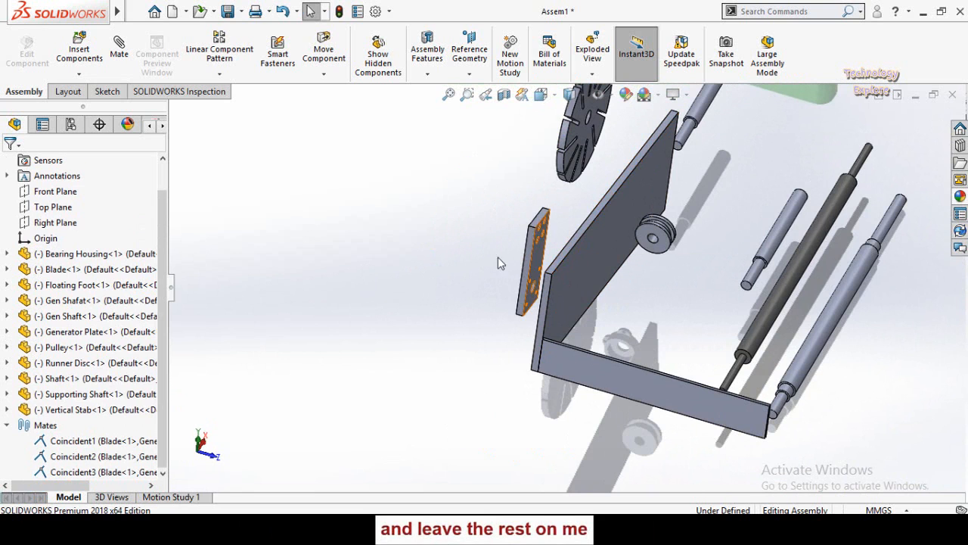
{"action": "scroll", "coordinate": [517, 257], "scroll_direction": "down", "scroll_amount": 4}
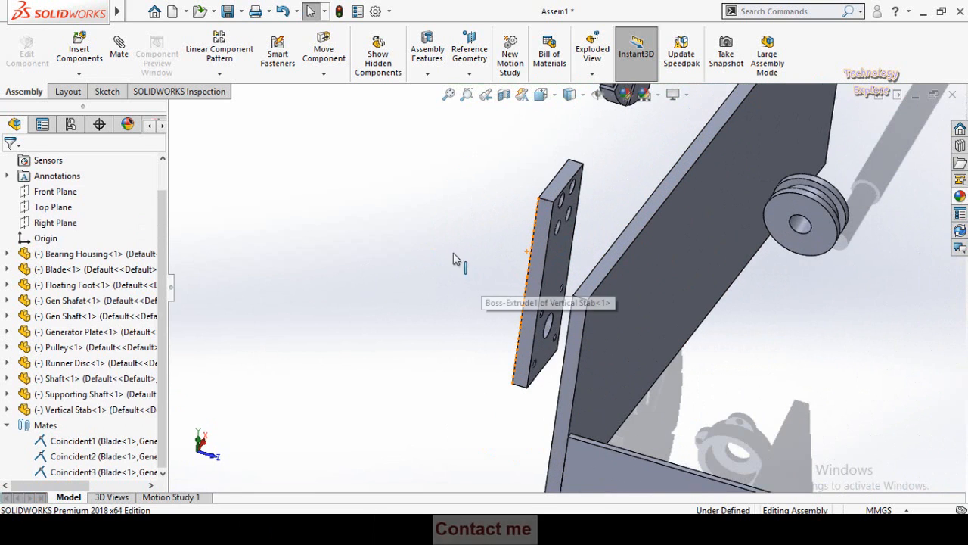
{"action": "scroll", "coordinate": [457, 268], "scroll_direction": "up", "scroll_amount": 3}
{"action": "middle_click_drag", "start_coordinate": [463, 301], "coordinate": [476, 305]}
{"action": "right_click_drag", "start_coordinate": [550, 287], "coordinate": [491, 358]}
{"action": "scroll", "coordinate": [529, 315], "scroll_direction": "down", "scroll_amount": 2}
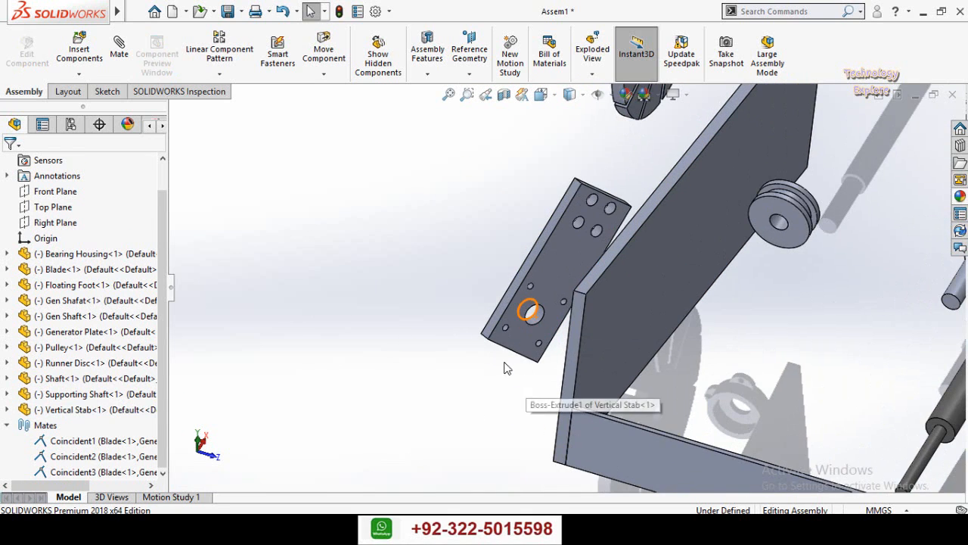
Step: Add a Perpendicular mate between the Vertical Stab's broad face with the holes and the Generator Plate's broad face
{"action": "middle_click_drag", "start_coordinate": [506, 365], "coordinate": [592, 308]}
{"action": "left_click", "coordinate": [566, 268]}
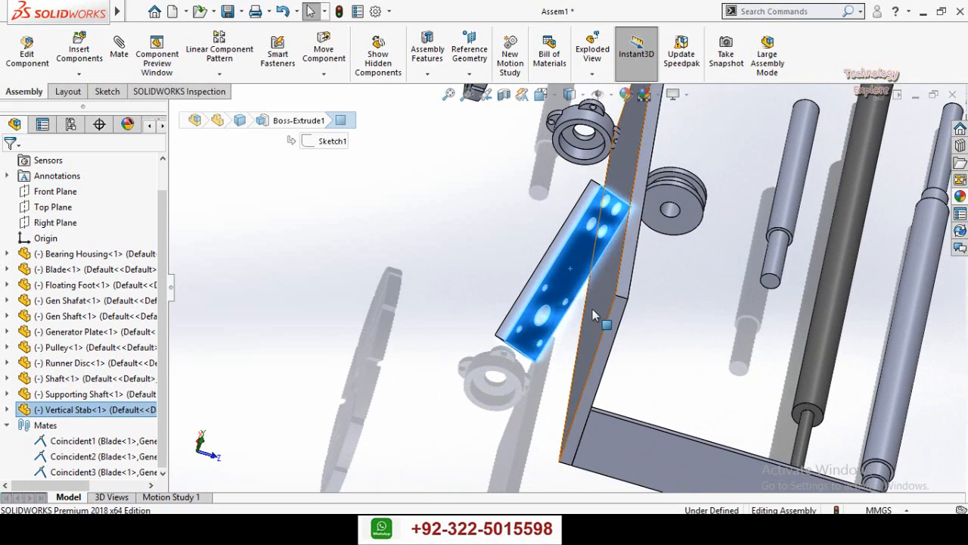
{"action": "left_click", "coordinate": [593, 309]}
{"action": "left_click", "coordinate": [460, 348]}
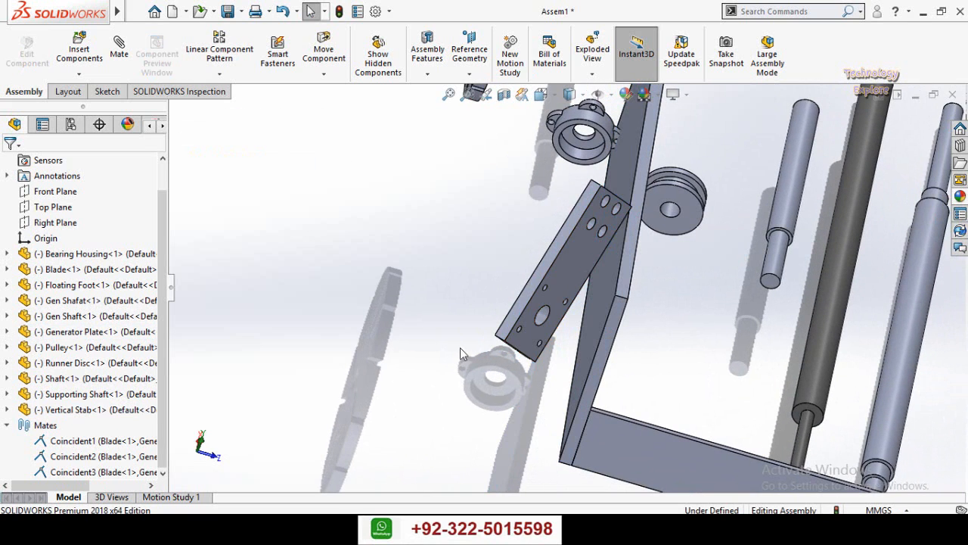
{"action": "left_click", "coordinate": [572, 255]}
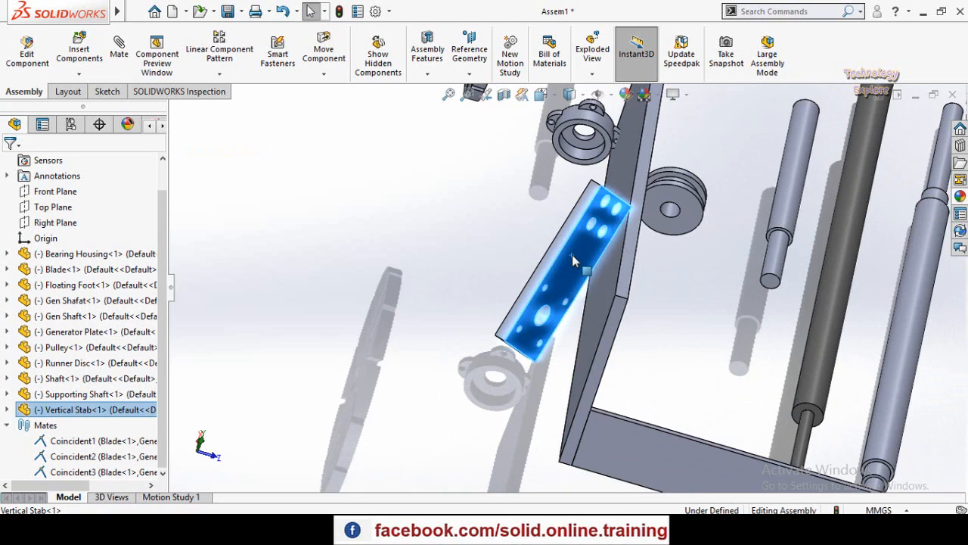
{"action": "left_click", "coordinate": [601, 302], "text": "ctrl"}
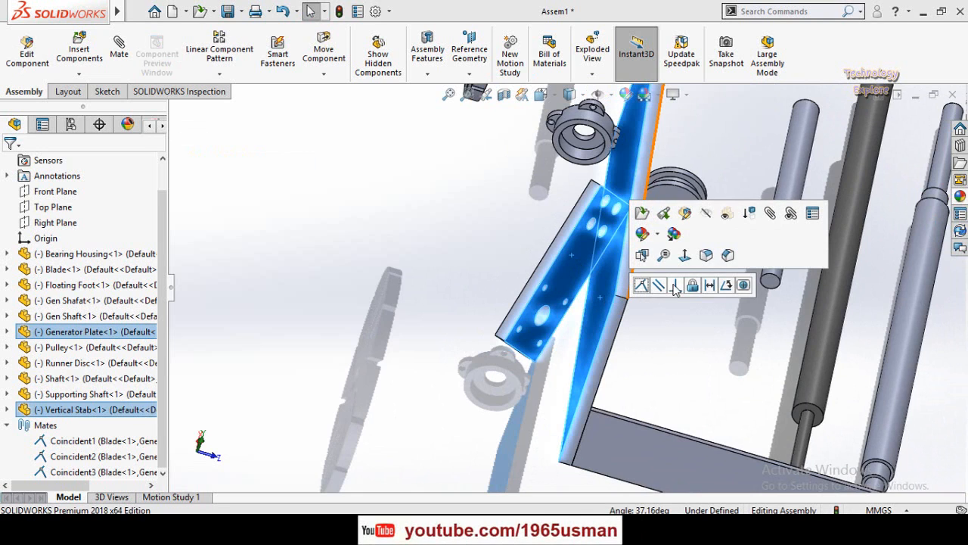
{"action": "left_click", "coordinate": [674, 287]}
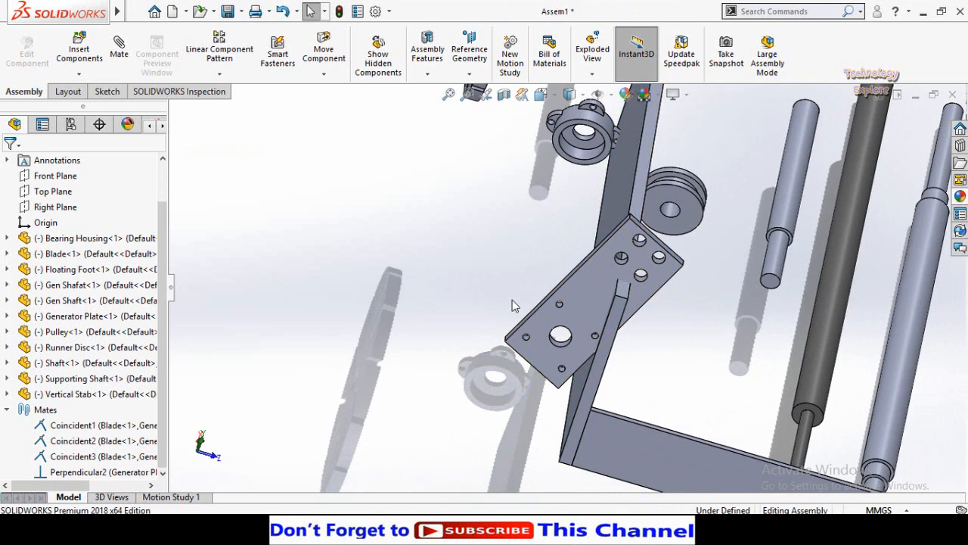
Step: Move the Vertical Stab out of the Generator Plate so that it stands clear beside it
{"action": "scroll", "coordinate": [483, 313], "scroll_direction": "up", "scroll_amount": 3}
{"action": "middle_click_drag", "start_coordinate": [525, 329], "coordinate": [495, 312]}
{"action": "left_click_drag", "start_coordinate": [571, 294], "coordinate": [514, 282]}
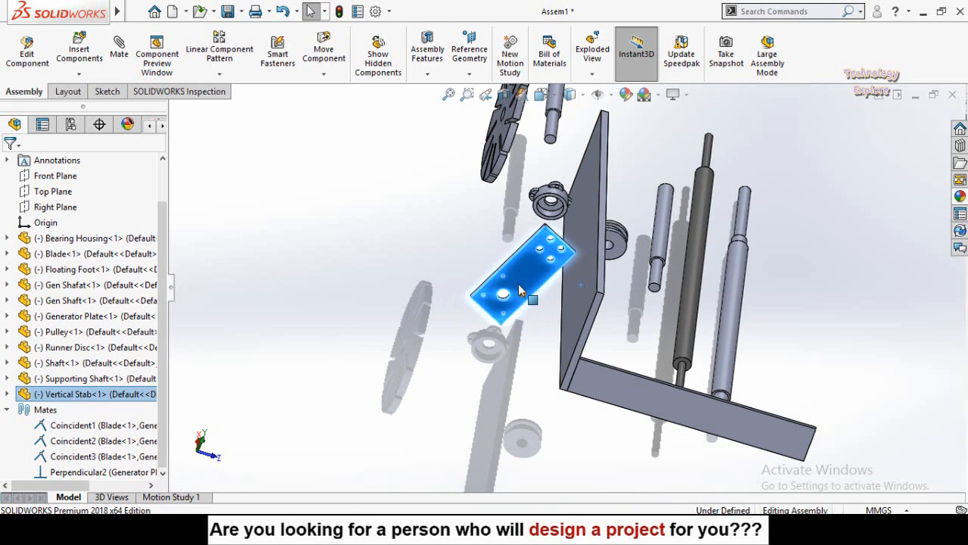
{"action": "left_click", "coordinate": [472, 365]}
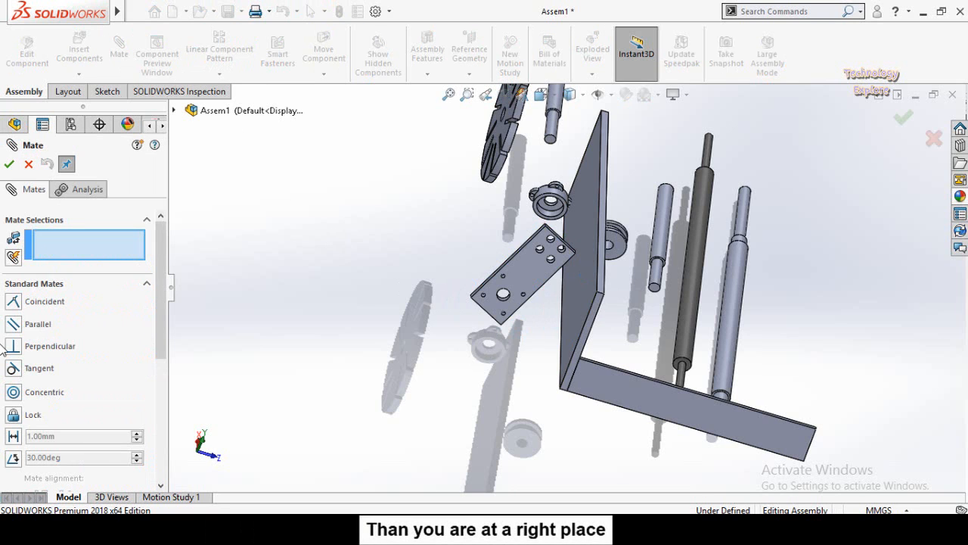
Step: Review the standard mate types offered by the Mate command and close it without adding a mate
{"action": "scroll", "coordinate": [6, 343], "scroll_direction": "down", "scroll_amount": 3}
{"action": "scroll", "coordinate": [6, 338], "scroll_direction": "up", "scroll_amount": 2}
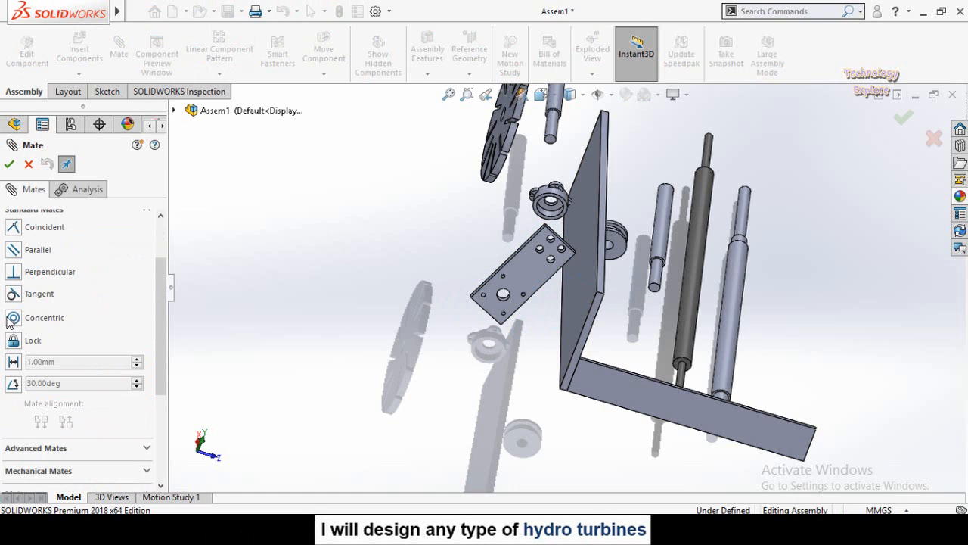
{"action": "left_click", "coordinate": [28, 165]}
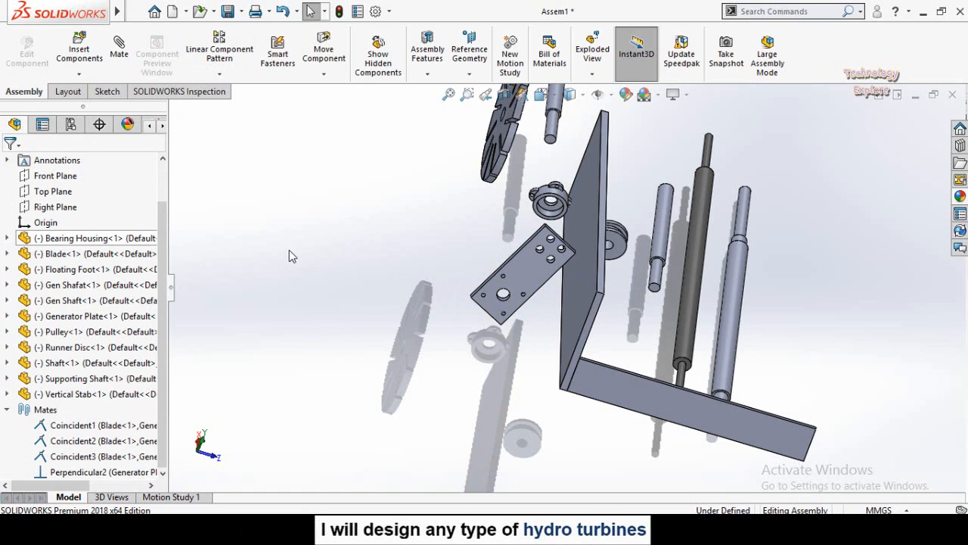
Step: Move the Gen Shaft next to the similar stepped shaft near the slotted disc
{"action": "middle_click_drag", "start_coordinate": [446, 237], "coordinate": [568, 223]}
{"action": "scroll", "coordinate": [540, 231], "scroll_direction": "down", "scroll_amount": 5}
{"action": "scroll", "coordinate": [655, 380], "scroll_direction": "up", "scroll_amount": 1}
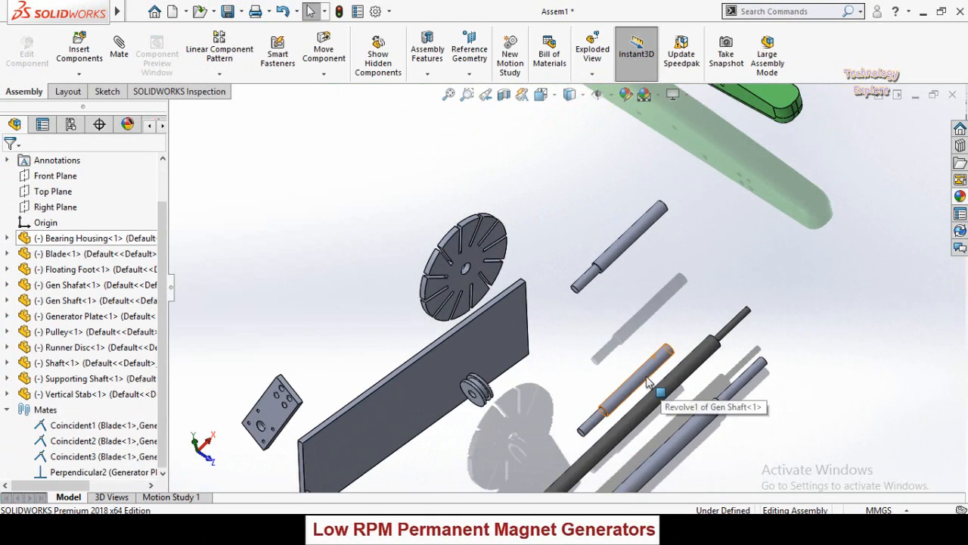
{"action": "left_click_drag", "start_coordinate": [641, 376], "coordinate": [604, 213]}
{"action": "left_click", "coordinate": [632, 289]}
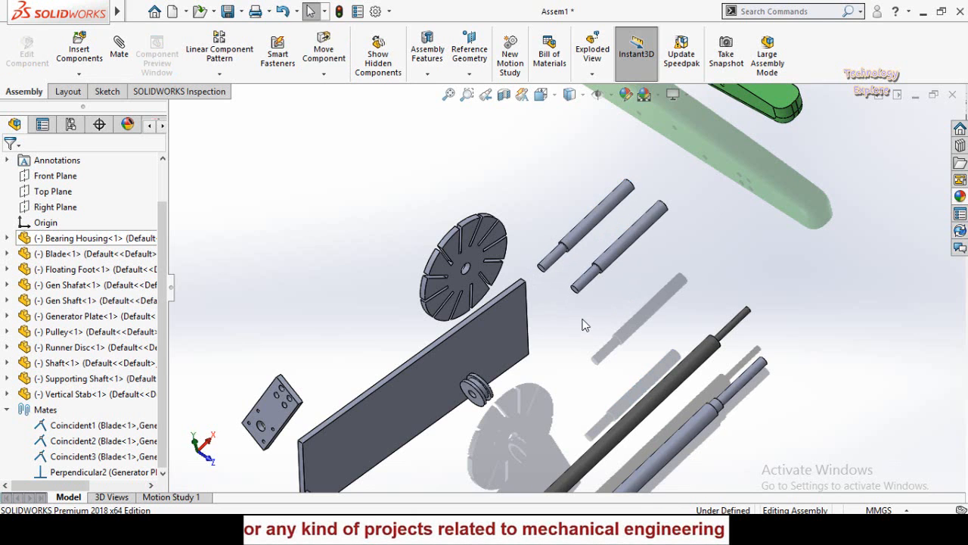
Step: Add a Tangent mate between the Gen Shaft's thin cylindrical end and the Generator Plate's broad face
{"action": "scroll", "coordinate": [566, 302], "scroll_direction": "down", "scroll_amount": 6}
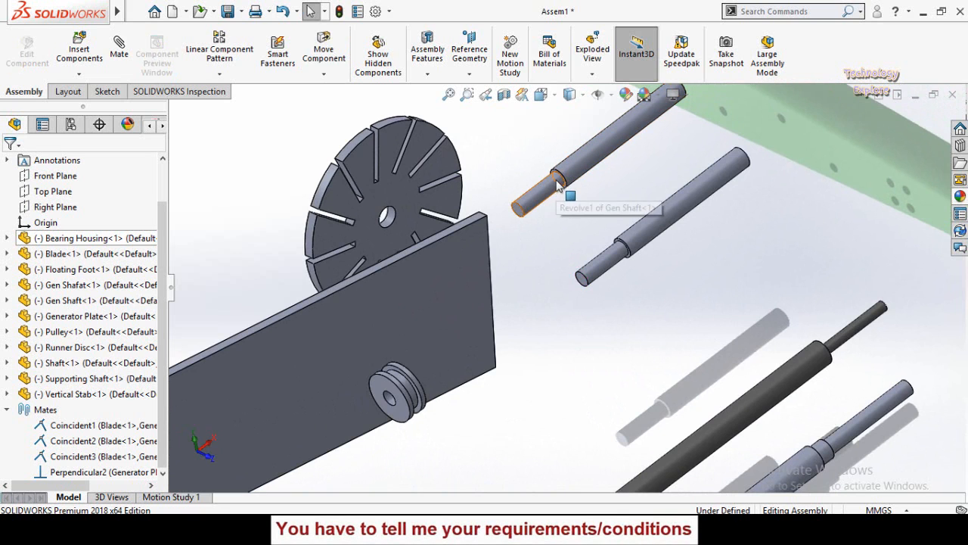
{"action": "scroll", "coordinate": [545, 251], "scroll_direction": "up", "scroll_amount": 4}
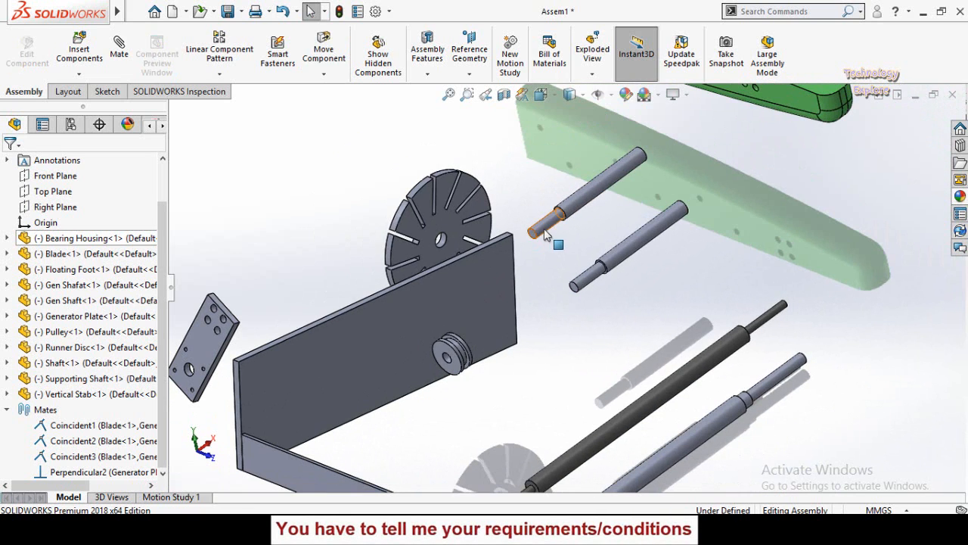
{"action": "scroll", "coordinate": [533, 253], "scroll_direction": "down", "scroll_amount": 4}
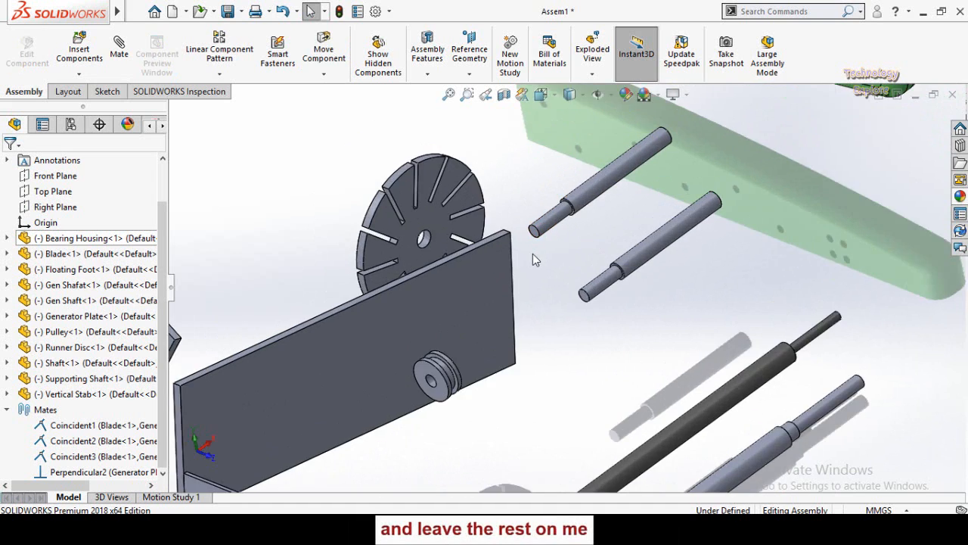
{"action": "left_click", "coordinate": [551, 203]}
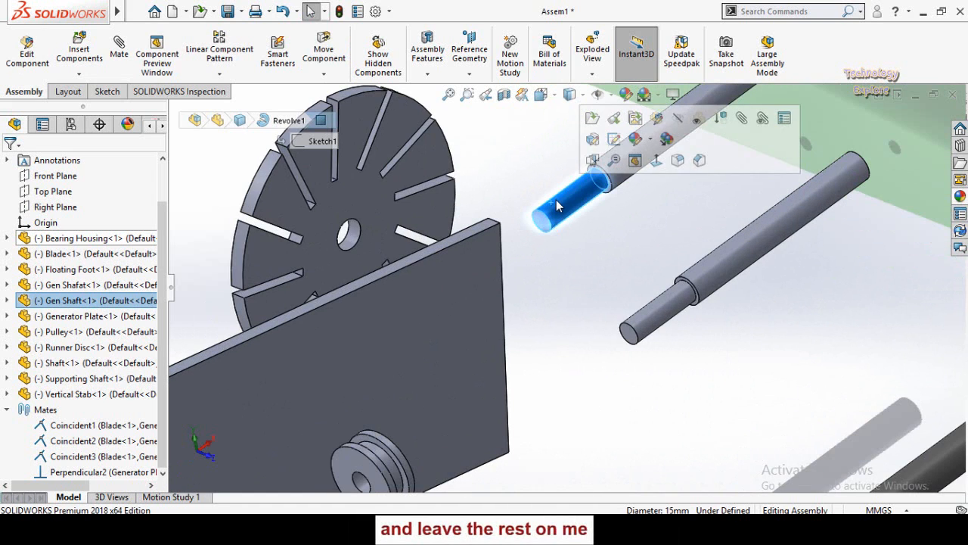
{"action": "left_click", "coordinate": [492, 257]}
{"action": "left_click", "coordinate": [574, 278]}
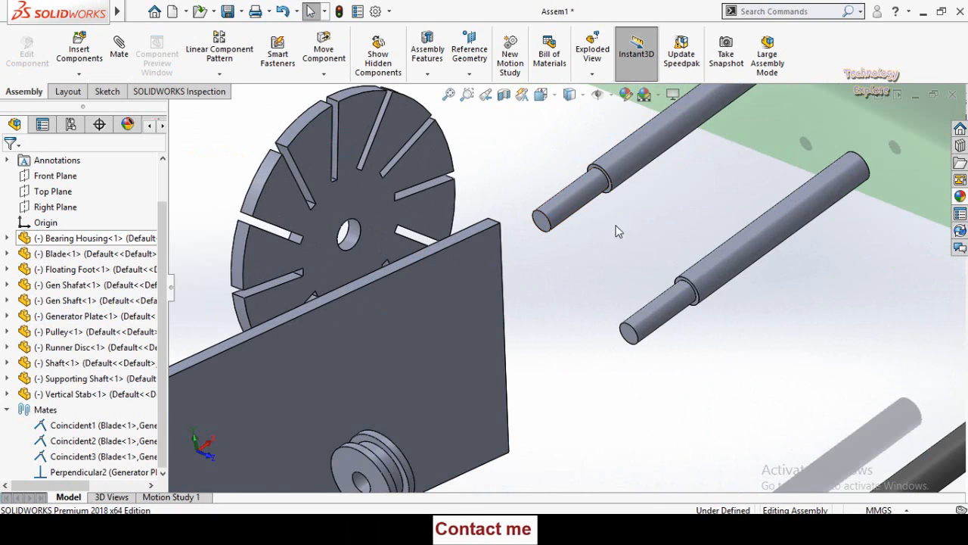
{"action": "left_click", "coordinate": [562, 205]}
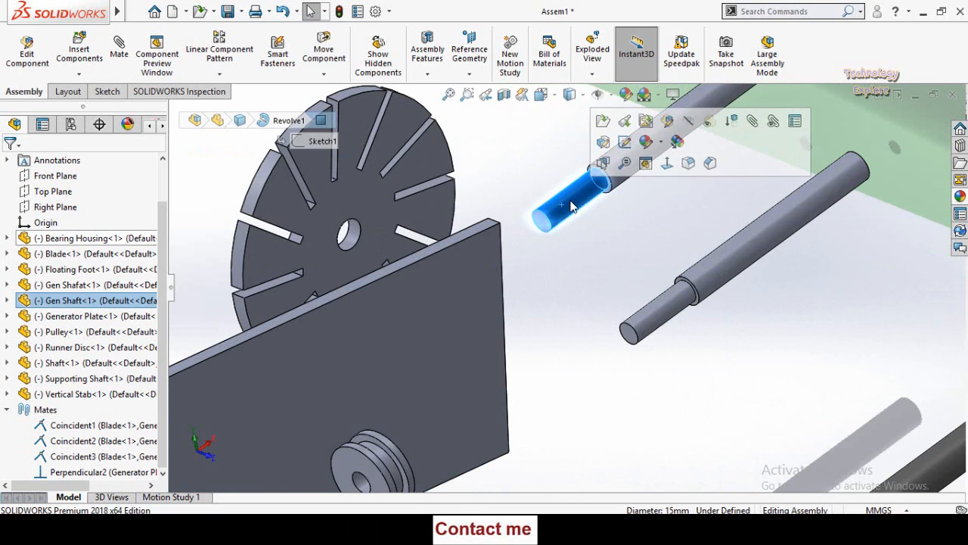
{"action": "left_click", "coordinate": [752, 122]}
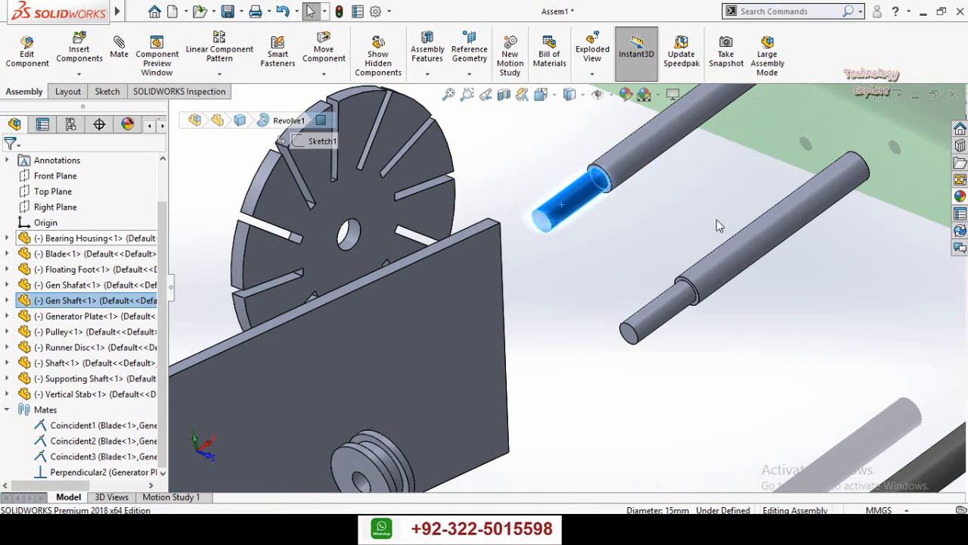
{"action": "left_click", "coordinate": [459, 285]}
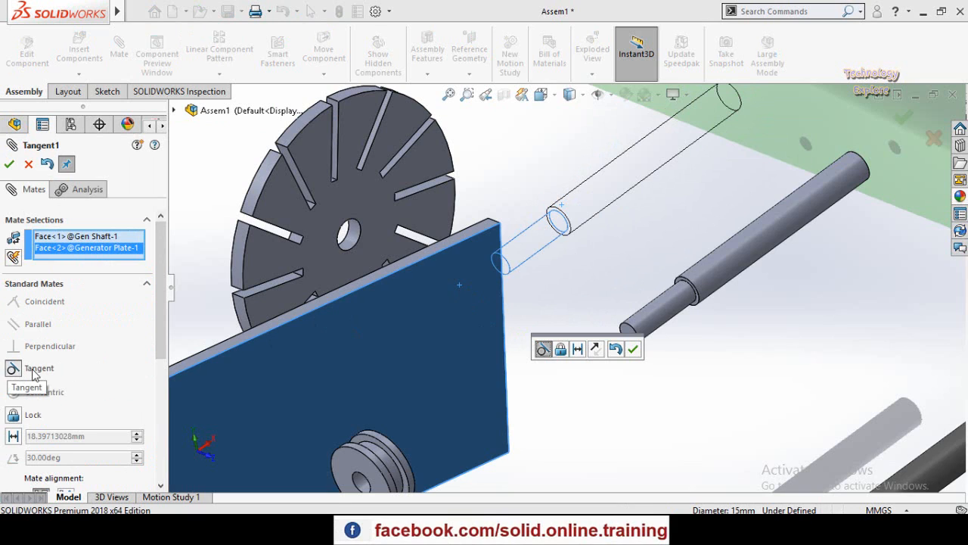
{"action": "left_click", "coordinate": [9, 165]}
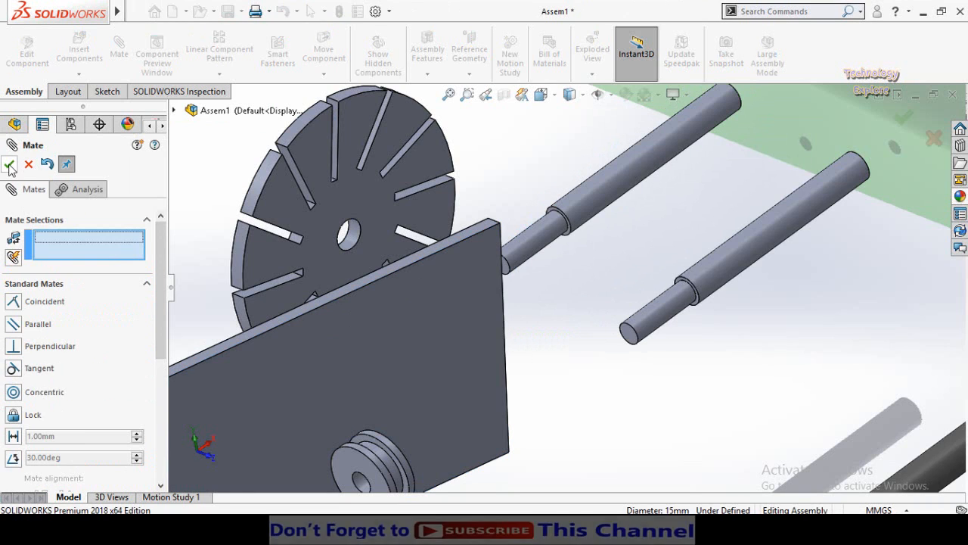
{"action": "left_click", "coordinate": [8, 165]}
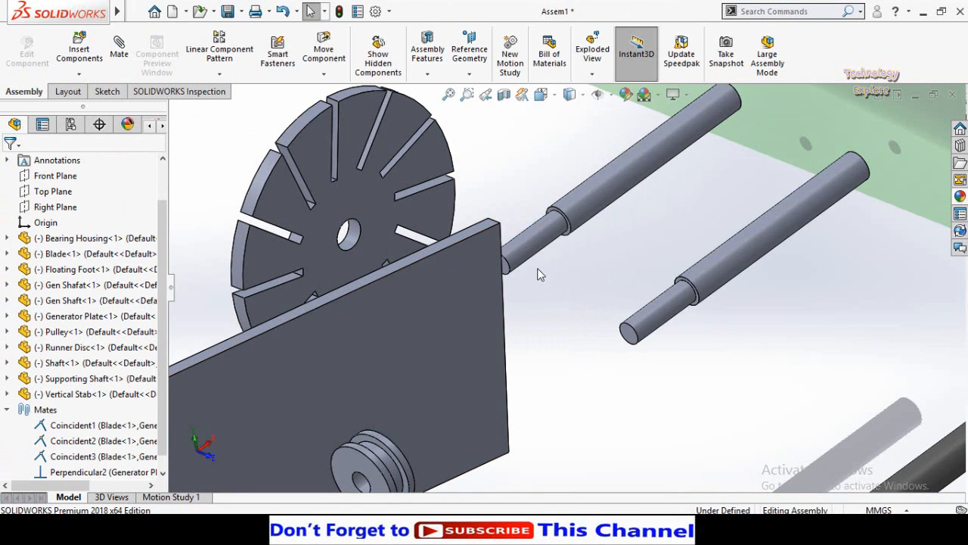
Step: Add a Tangent mate between the thick cylindrical faces of the two stepped generator shafts
{"action": "scroll", "coordinate": [548, 272], "scroll_direction": "up", "scroll_amount": 3}
{"action": "middle_click_drag", "start_coordinate": [632, 280], "coordinate": [572, 268]}
{"action": "scroll", "coordinate": [636, 270], "scroll_direction": "down", "scroll_amount": 4}
{"action": "left_click", "coordinate": [507, 231]}
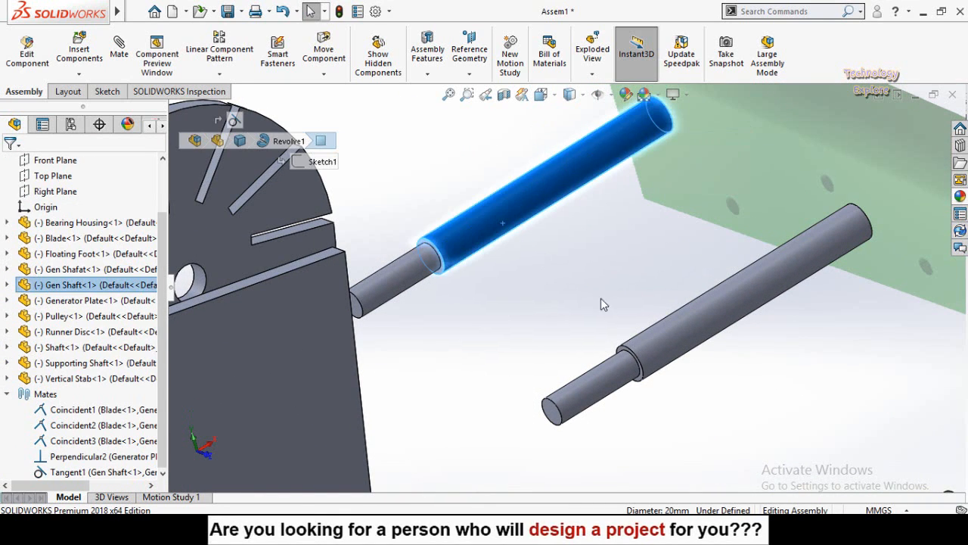
{"action": "left_click", "coordinate": [677, 331]}
{"action": "left_click", "coordinate": [546, 206]}
{"action": "left_click", "coordinate": [702, 329]}
{"action": "left_click", "coordinate": [539, 296]}
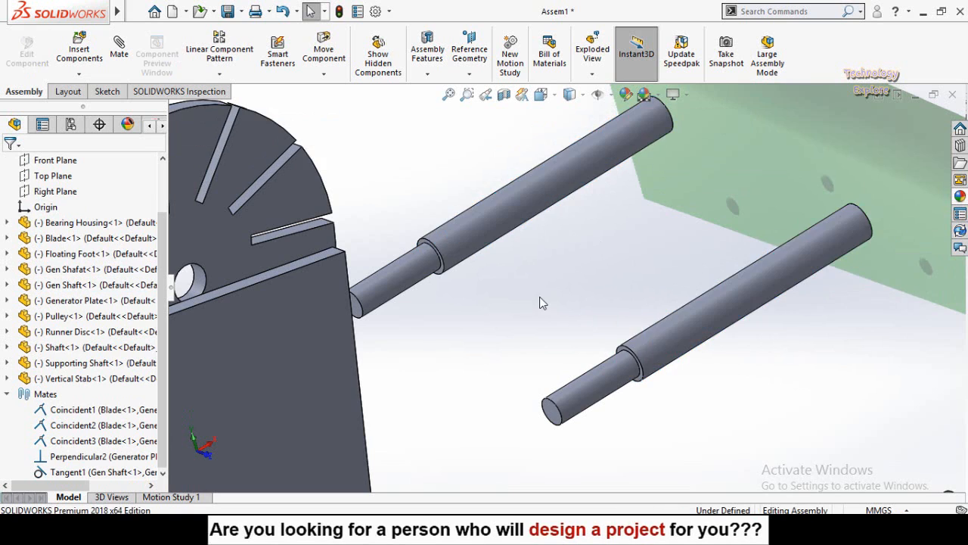
{"action": "scroll", "coordinate": [540, 300], "scroll_direction": "up", "scroll_amount": 3}
{"action": "scroll", "coordinate": [519, 230], "scroll_direction": "down", "scroll_amount": 3}
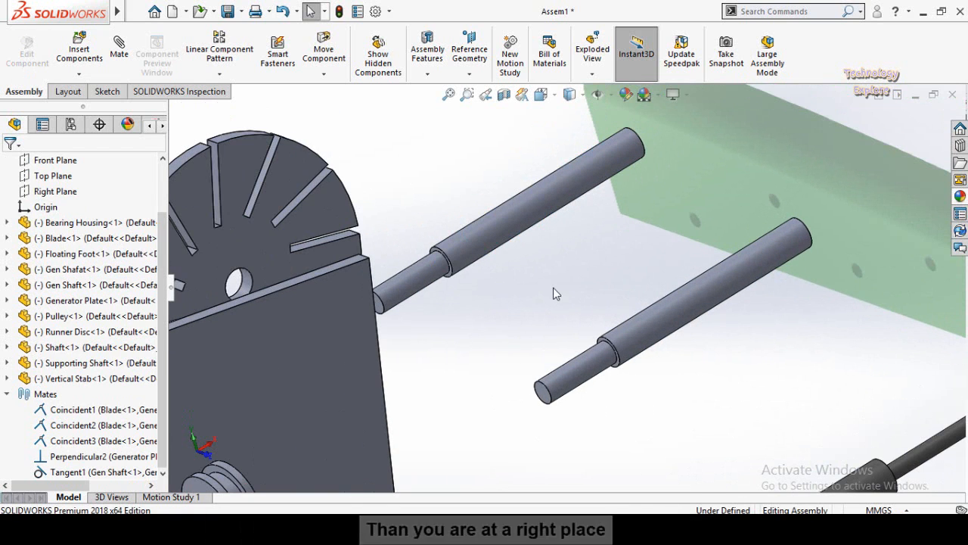
{"action": "left_click", "coordinate": [506, 230]}
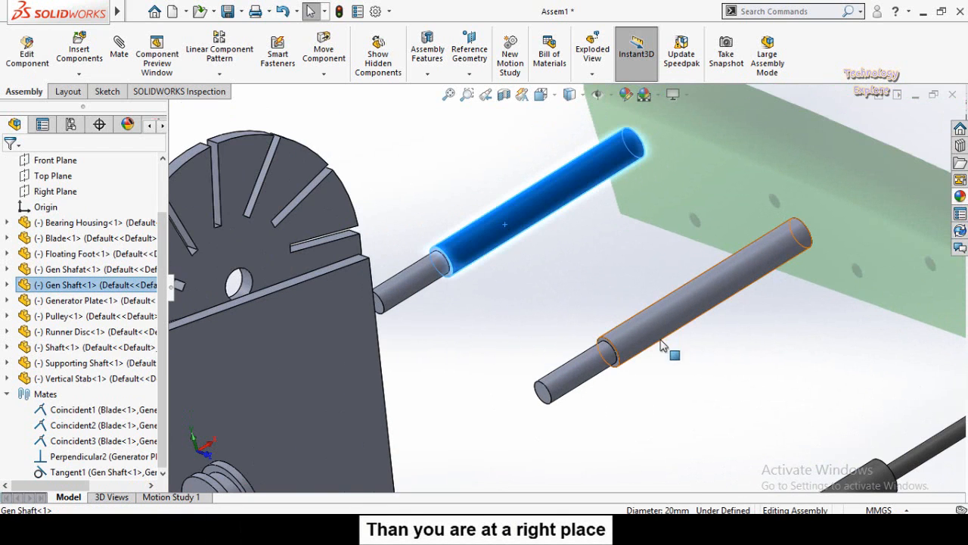
{"action": "left_click", "coordinate": [650, 325], "text": "ctrl"}
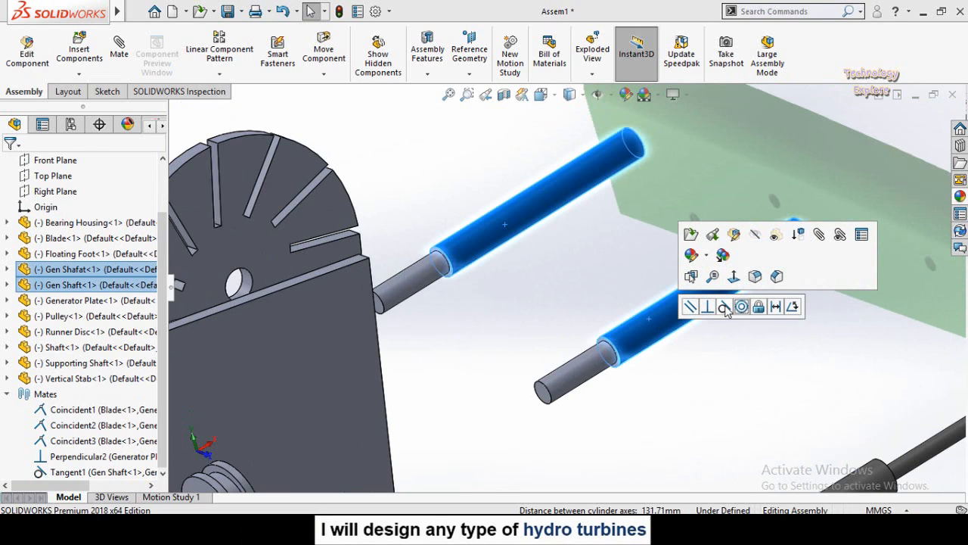
{"action": "left_click", "coordinate": [724, 306]}
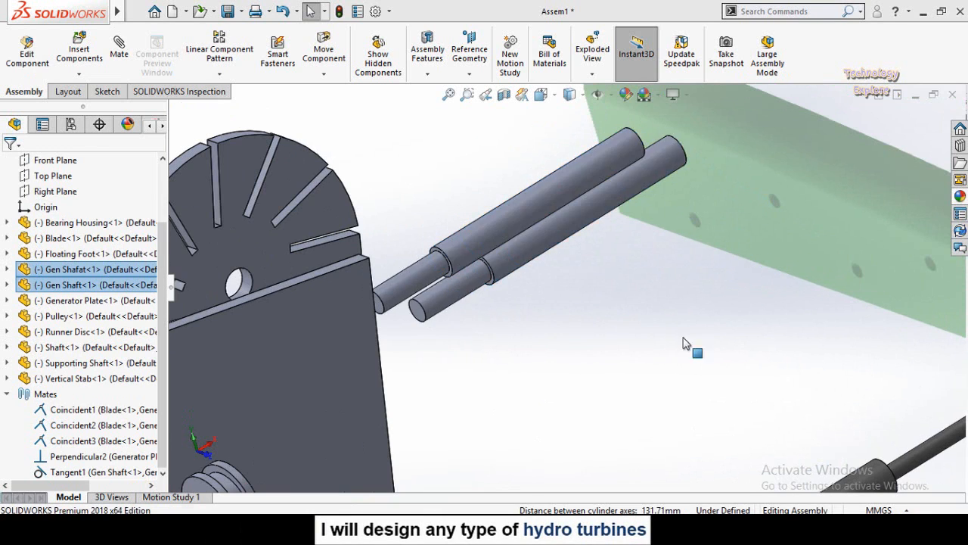
Step: Examine from several angles how the two stepped generator shafts touch along their thick cylinders
{"action": "middle_click_drag", "start_coordinate": [603, 363], "coordinate": [573, 274]}
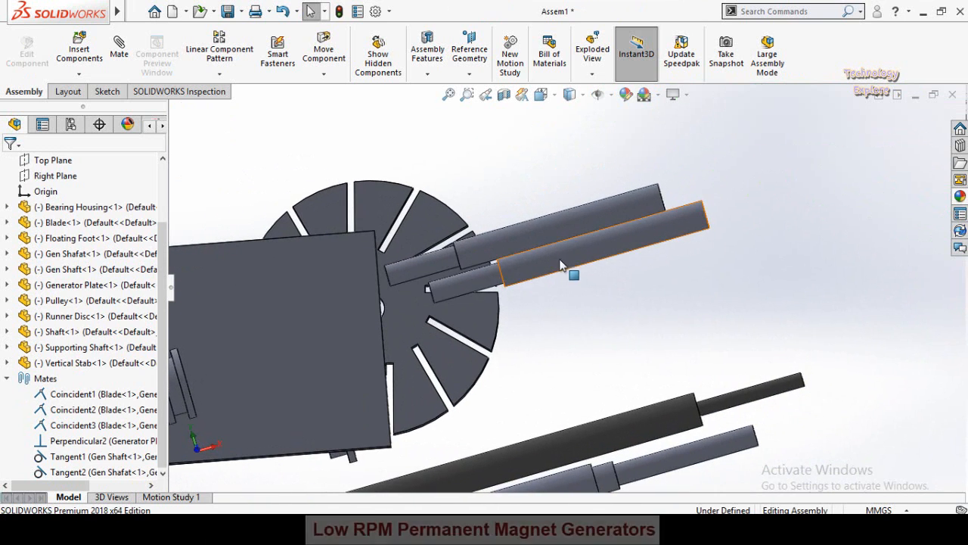
{"action": "left_click", "coordinate": [626, 287]}
{"action": "scroll", "coordinate": [638, 291], "scroll_direction": "down", "scroll_amount": 2}
{"action": "left_click_drag", "start_coordinate": [640, 244], "coordinate": [582, 304]}
{"action": "key", "text": "Escape"}
{"action": "middle_click_drag", "start_coordinate": [583, 304], "coordinate": [497, 294]}
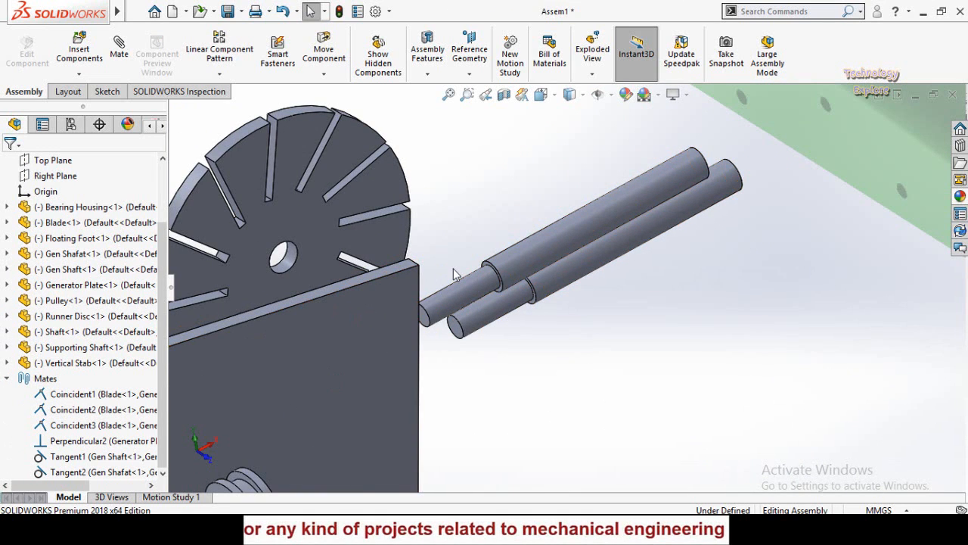
Step: List the Gen Shaft's mates and delete both its tangent mates, with the other stepped shaft and with the Generator Plate
{"action": "right_click", "coordinate": [39, 456]}
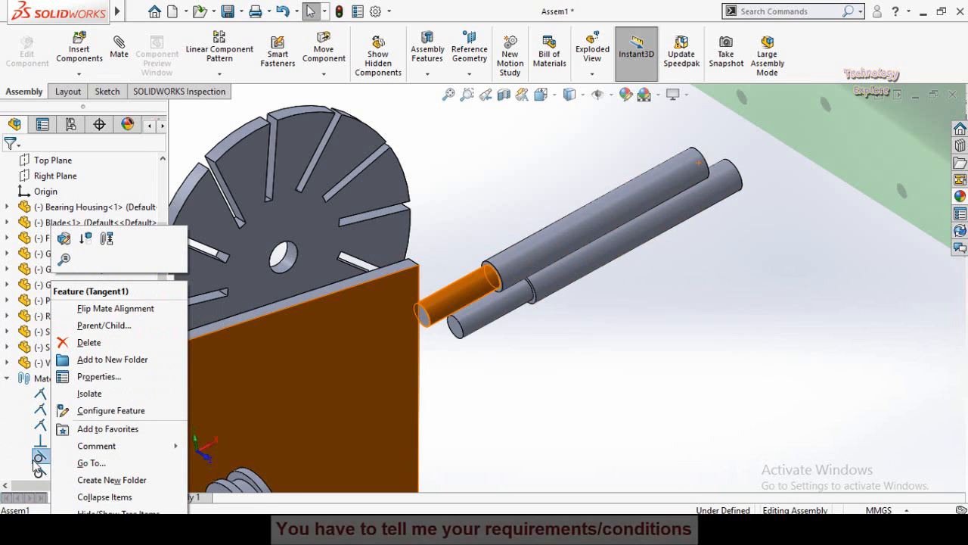
{"action": "left_click", "coordinate": [582, 328]}
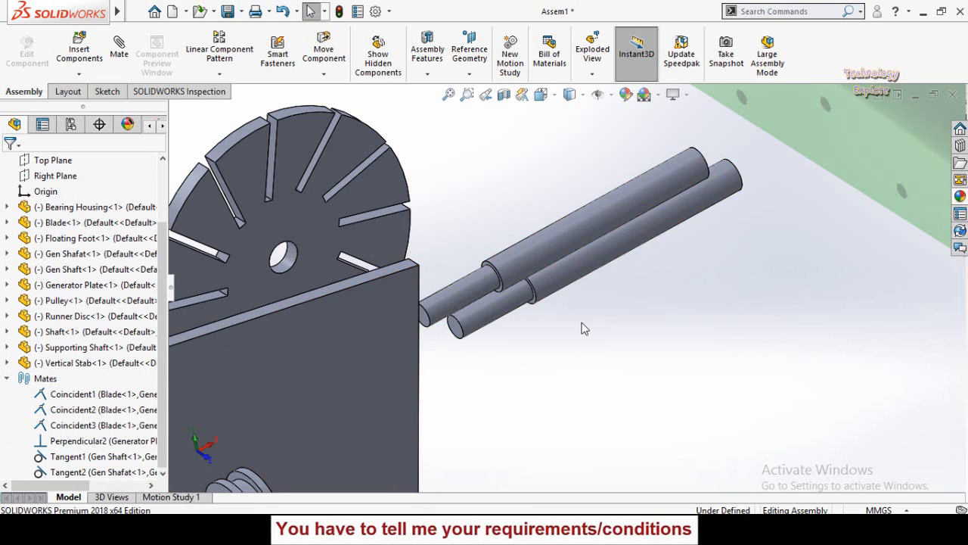
{"action": "left_click", "coordinate": [539, 243]}
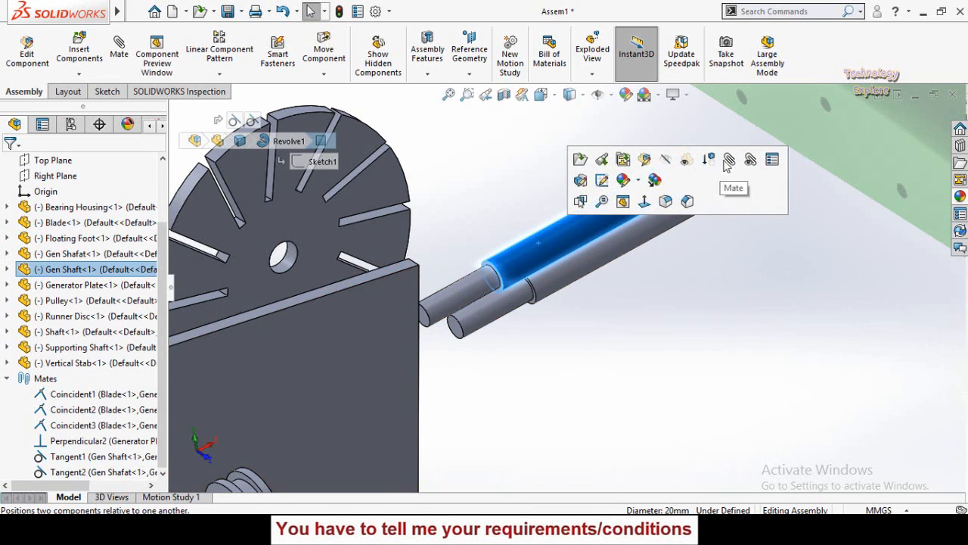
{"action": "left_click", "coordinate": [752, 159]}
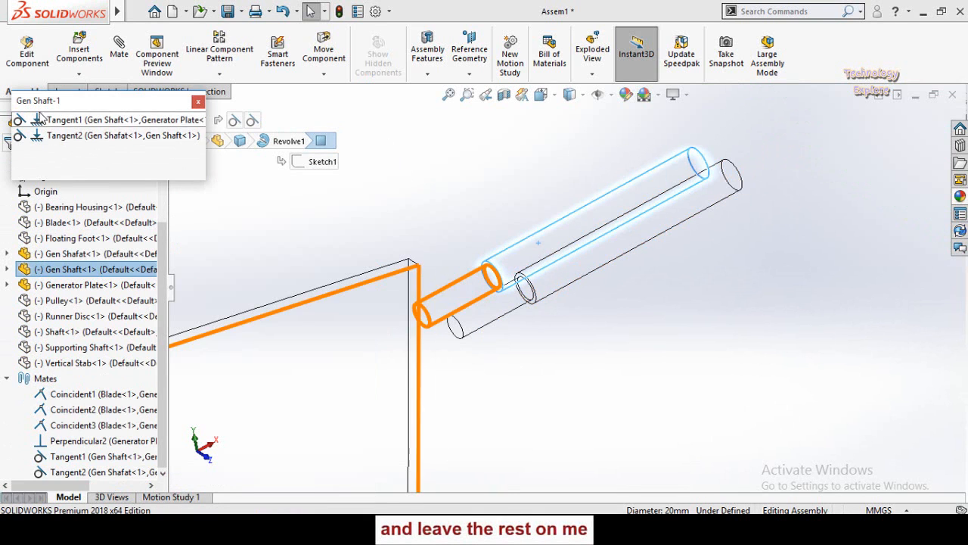
{"action": "left_click_drag", "start_coordinate": [60, 100], "coordinate": [303, 124]}
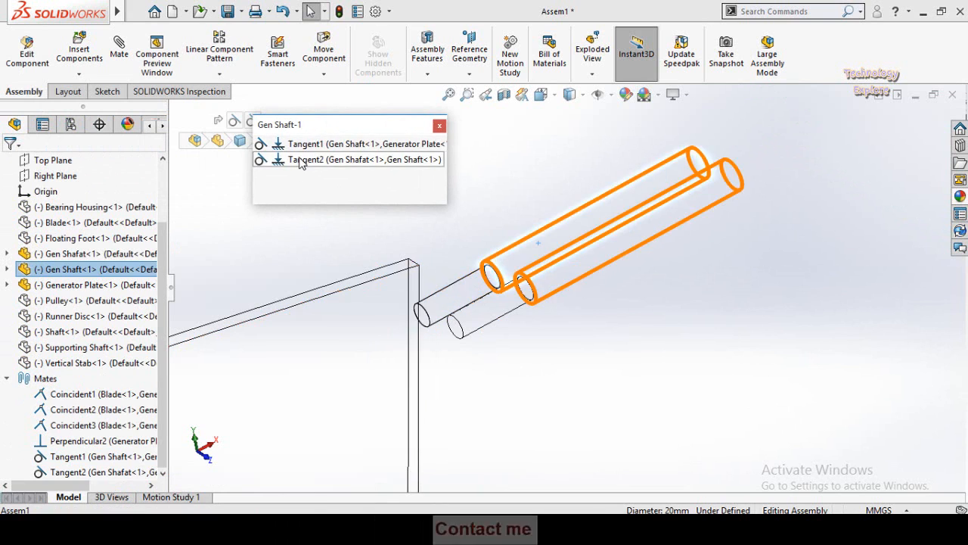
{"action": "right_click", "coordinate": [302, 161]}
{"action": "left_click", "coordinate": [338, 219]}
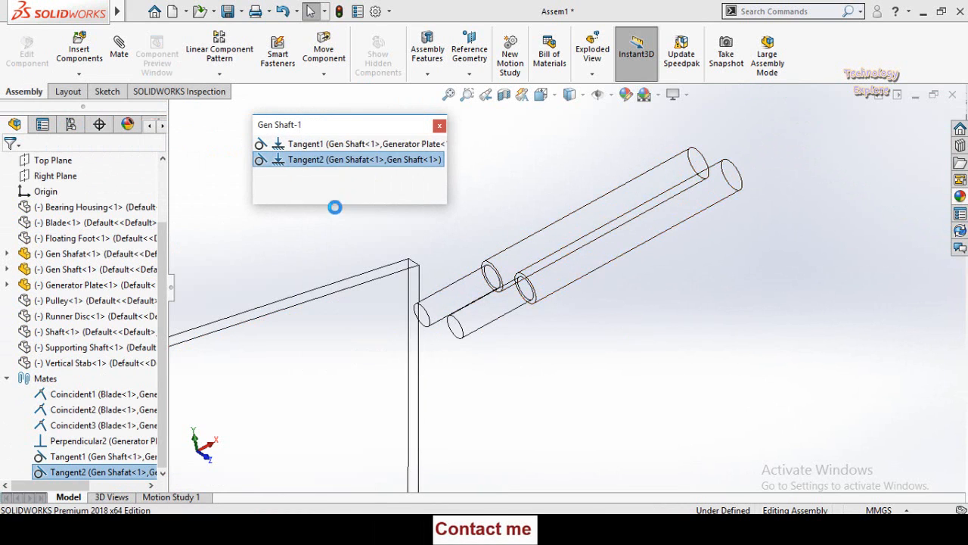
{"action": "right_click", "coordinate": [315, 145]}
{"action": "left_click", "coordinate": [351, 206]}
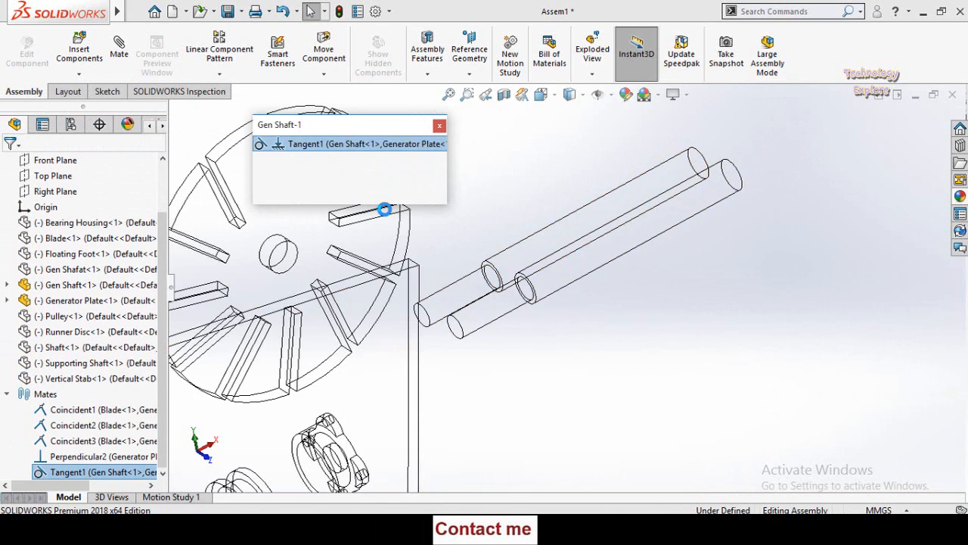
{"action": "left_click", "coordinate": [443, 125]}
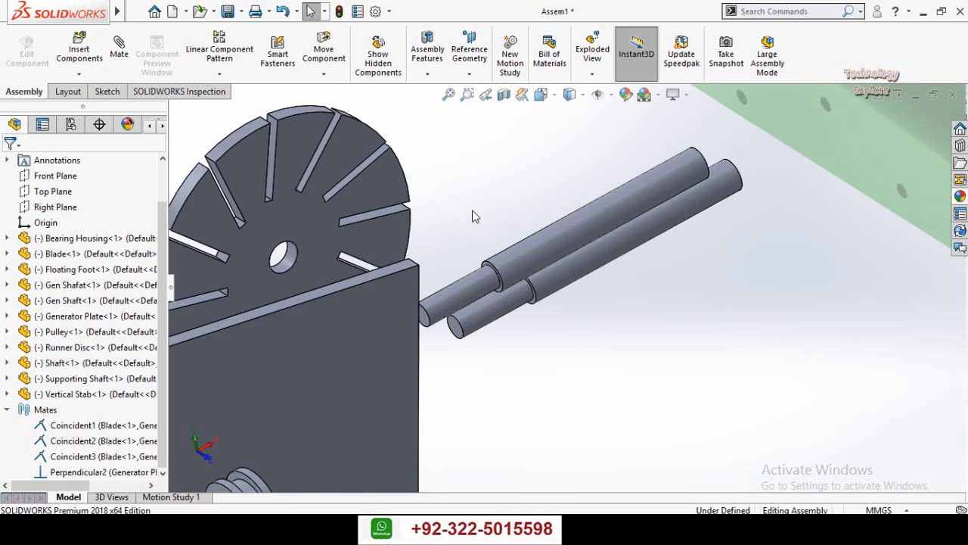
Step: Start a Concentric mate between the Gen Shaft's thin cylindrical end and the Runner Disc's centre hole
{"action": "key", "text": "f"}
{"action": "middle_click_drag", "start_coordinate": [521, 301], "coordinate": [496, 297]}
{"action": "scroll", "coordinate": [482, 289], "scroll_direction": "down", "scroll_amount": 2}
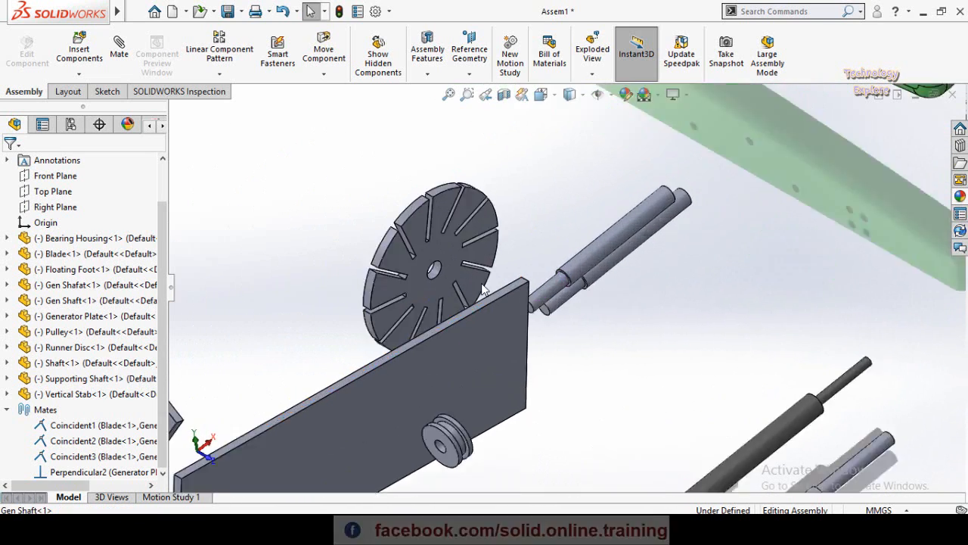
{"action": "scroll", "coordinate": [482, 289], "scroll_direction": "down", "scroll_amount": 2}
{"action": "scroll", "coordinate": [599, 301], "scroll_direction": "down", "scroll_amount": 2}
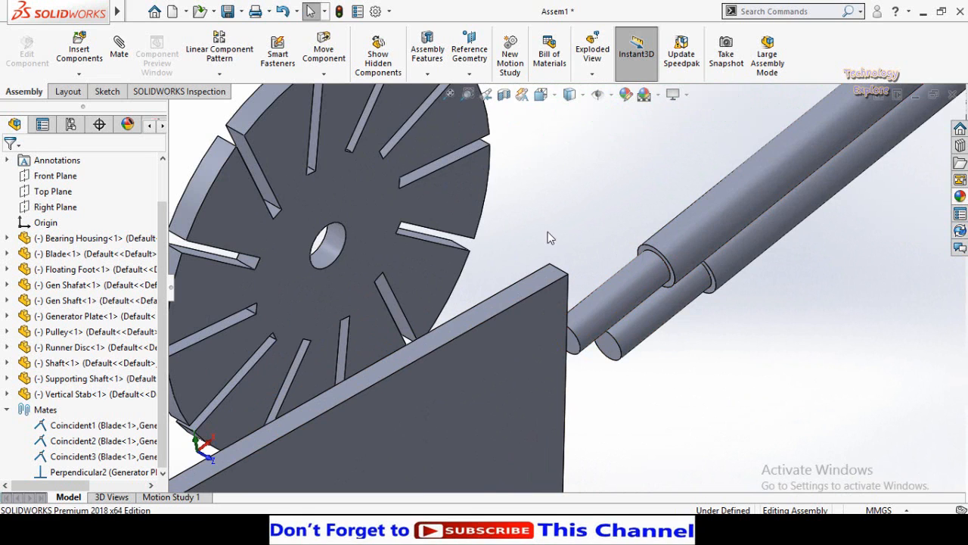
{"action": "scroll", "coordinate": [590, 295], "scroll_direction": "up", "scroll_amount": 2}
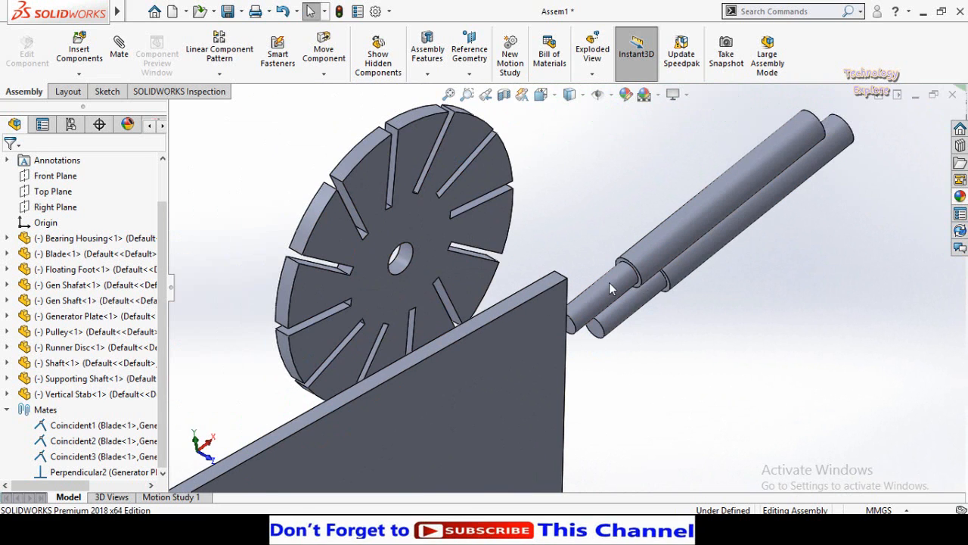
{"action": "left_click", "coordinate": [603, 293]}
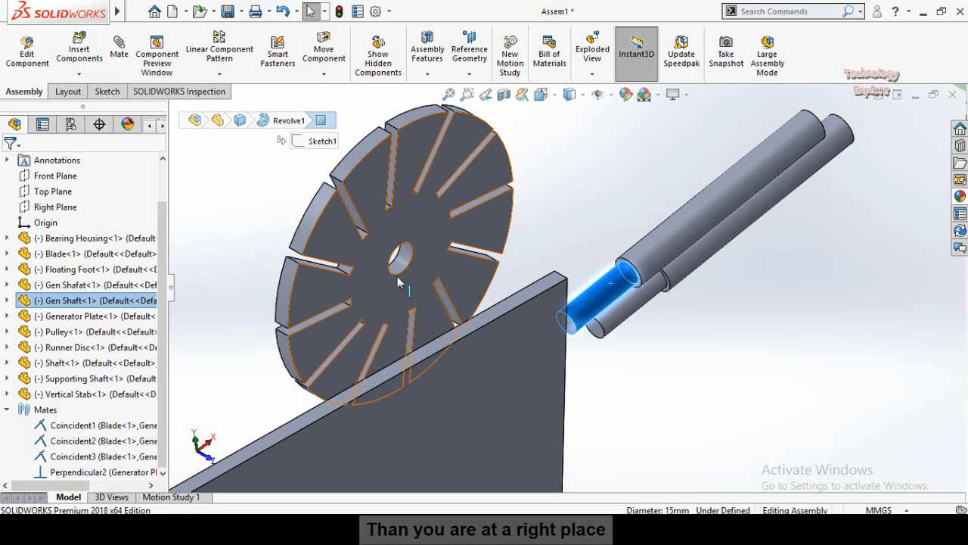
{"action": "key", "text": "Escape"}
{"action": "scroll", "coordinate": [586, 317], "scroll_direction": "down", "scroll_amount": 3}
{"action": "left_click", "coordinate": [597, 282]}
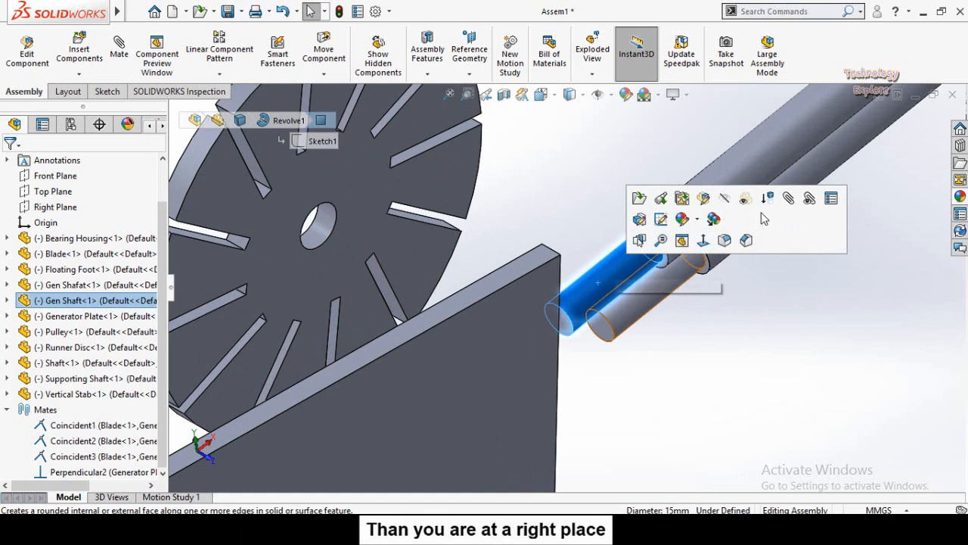
{"action": "left_click", "coordinate": [785, 199]}
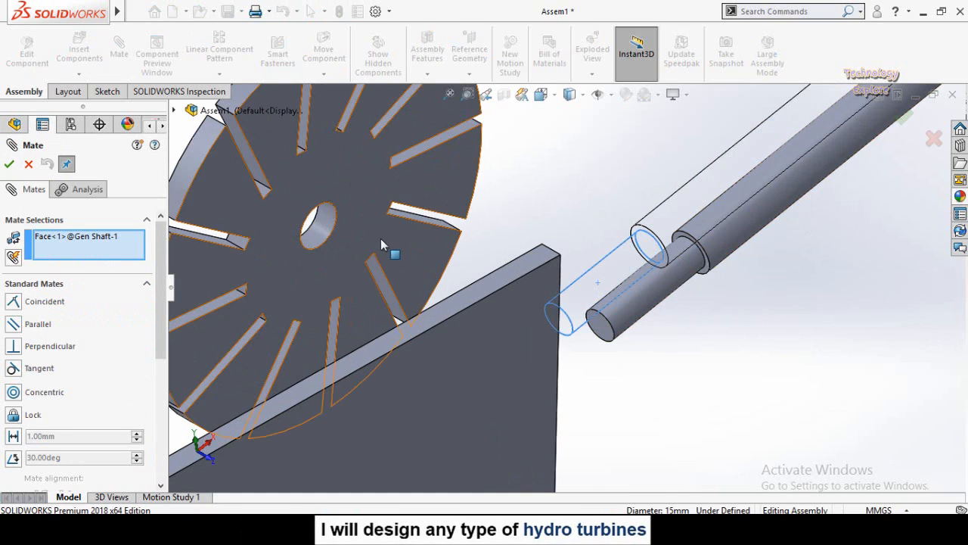
{"action": "left_click", "coordinate": [321, 233]}
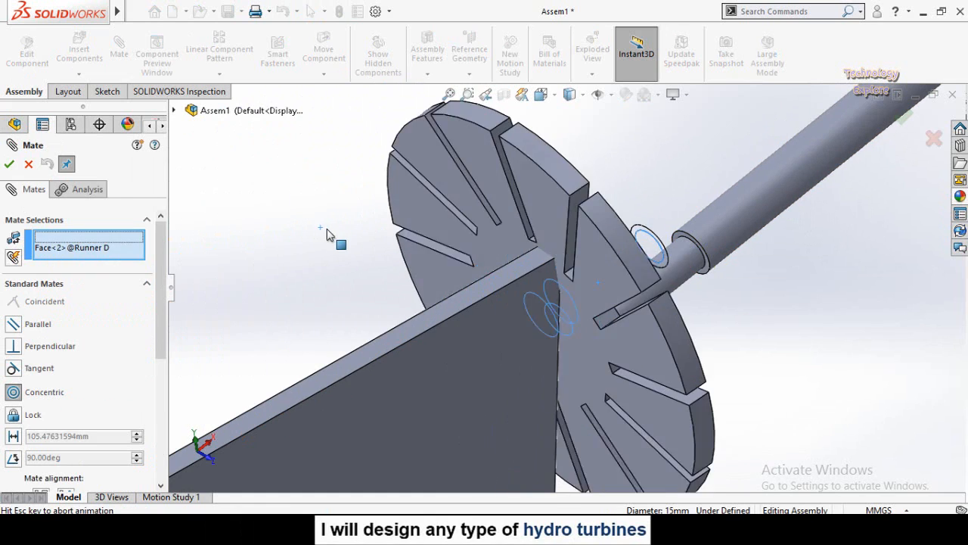
Step: Flip the concentric mate's alignment back and forth to compare the Runner Disc's two orientations on the shaft
{"action": "mouse_move", "coordinate": [401, 306]}
{"action": "middle_mouse_down"}
{"action": "mouse_move", "coordinate": [428, 270]}
{"action": "mouse_move", "coordinate": [400, 320]}
{"action": "middle_mouse_up"}
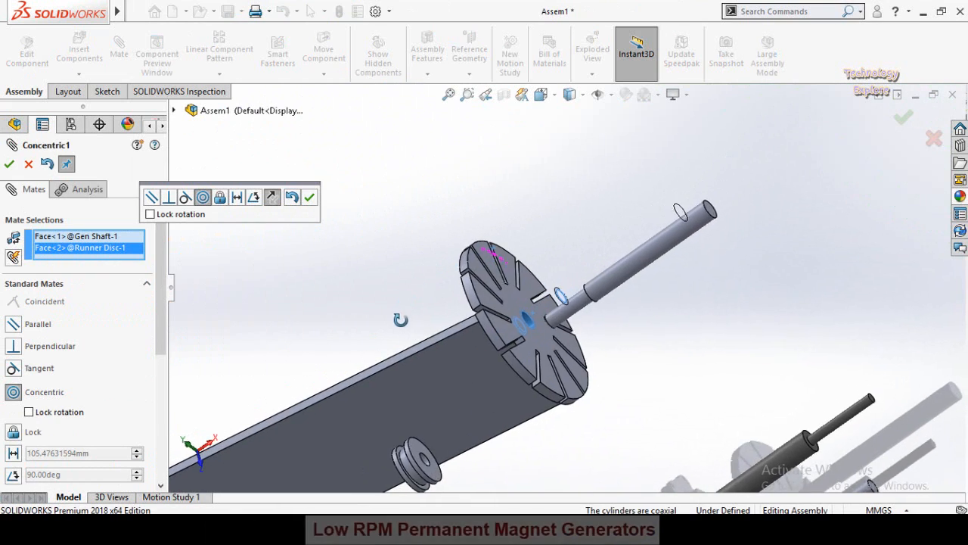
{"action": "scroll", "coordinate": [525, 329], "scroll_direction": "down", "scroll_amount": 3}
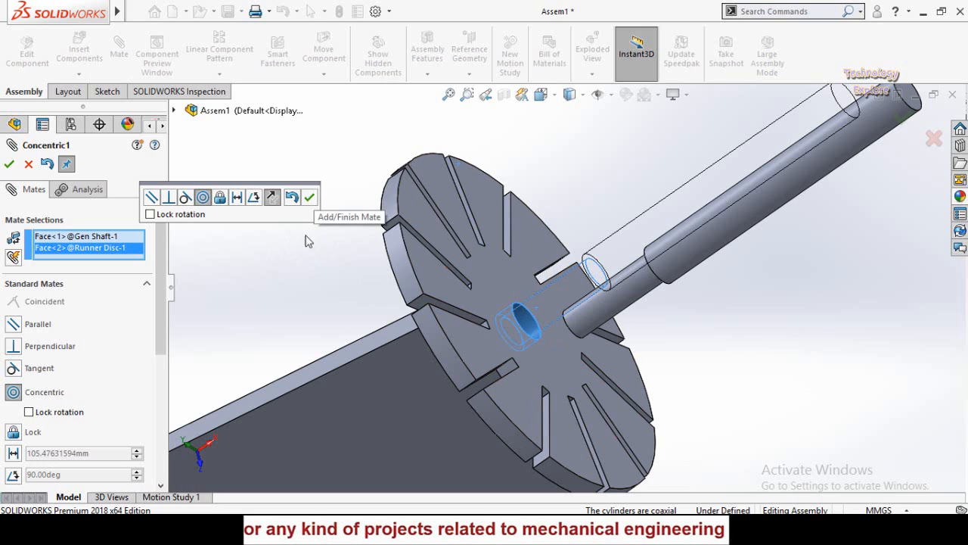
{"action": "mouse_move", "coordinate": [550, 326]}
{"action": "middle_mouse_down"}
{"action": "mouse_move", "coordinate": [555, 367]}
{"action": "mouse_move", "coordinate": [580, 304]}
{"action": "mouse_move", "coordinate": [548, 333]}
{"action": "middle_mouse_up"}
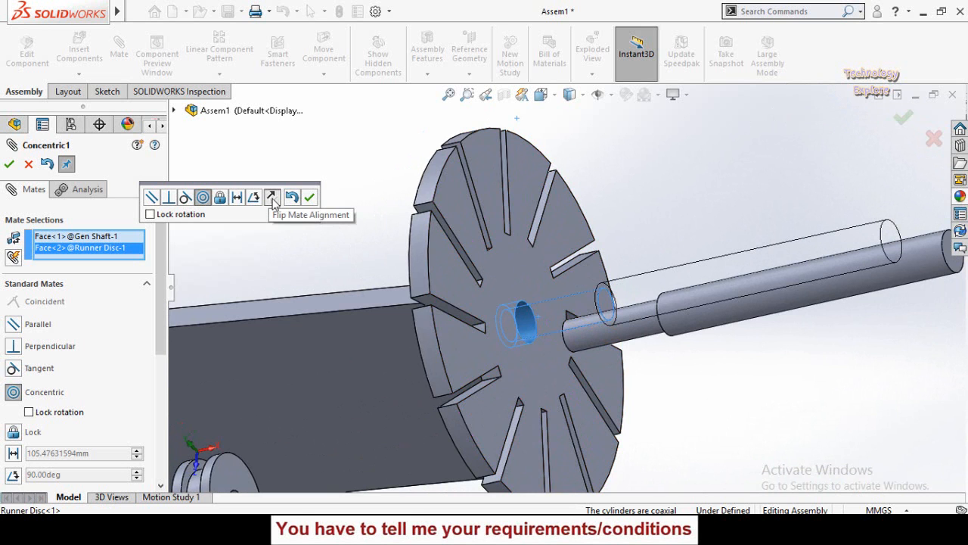
{"action": "left_click", "coordinate": [272, 198]}
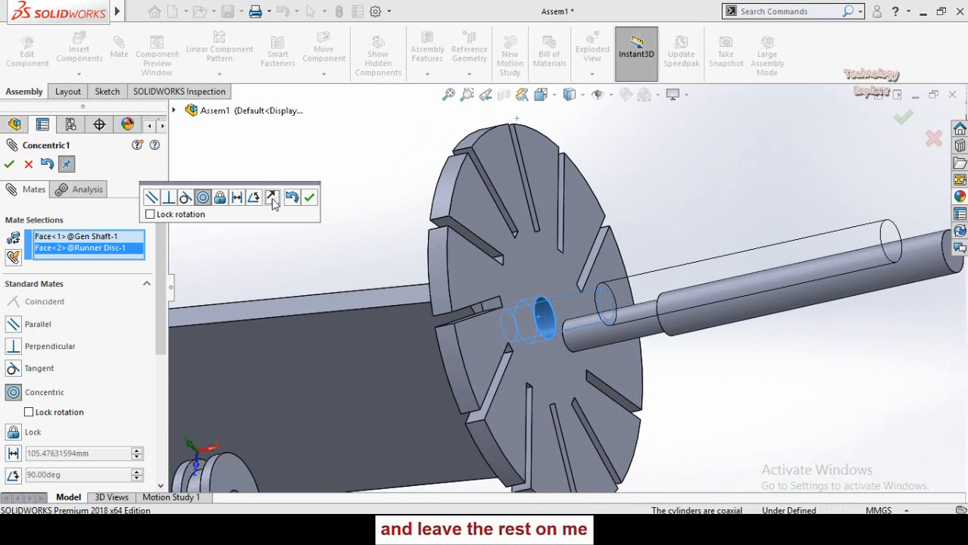
{"action": "left_click", "coordinate": [272, 197]}
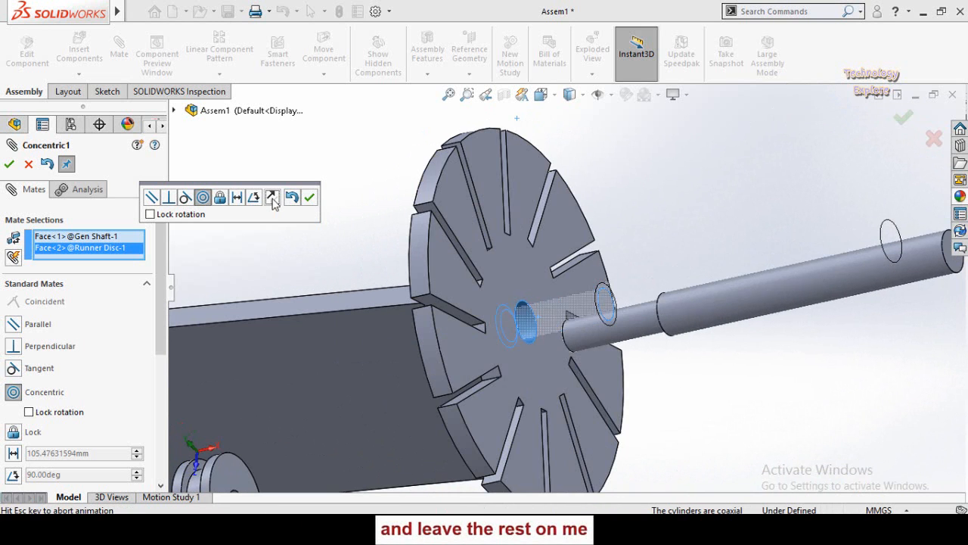
{"action": "left_click", "coordinate": [273, 201]}
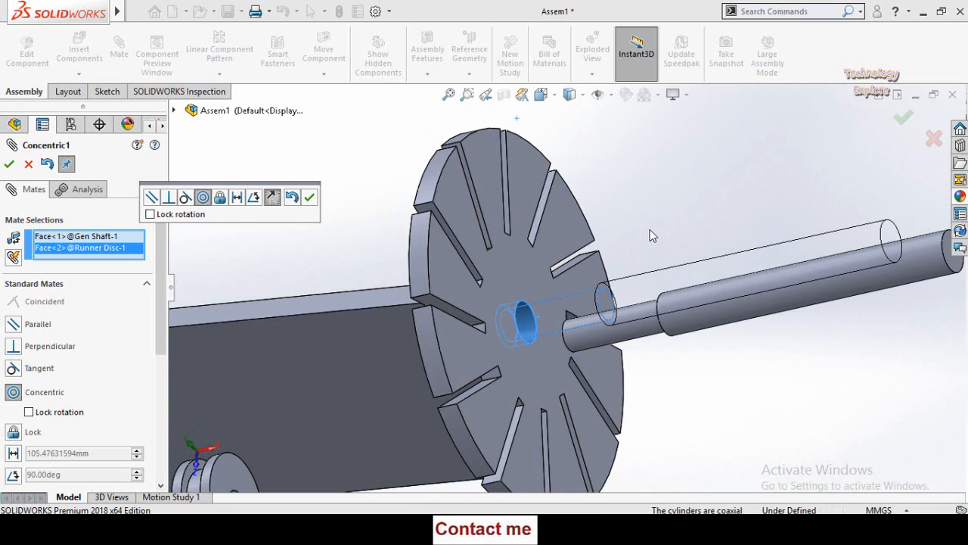
{"action": "scroll", "coordinate": [652, 236], "scroll_direction": "up", "scroll_amount": 3}
{"action": "scroll", "coordinate": [564, 312], "scroll_direction": "down", "scroll_amount": 3}
{"action": "mouse_move", "coordinate": [556, 305]}
{"action": "middle_mouse_down"}
{"action": "mouse_move", "coordinate": [547, 332]}
{"action": "mouse_move", "coordinate": [584, 270]}
{"action": "mouse_move", "coordinate": [575, 304]}
{"action": "middle_mouse_up"}
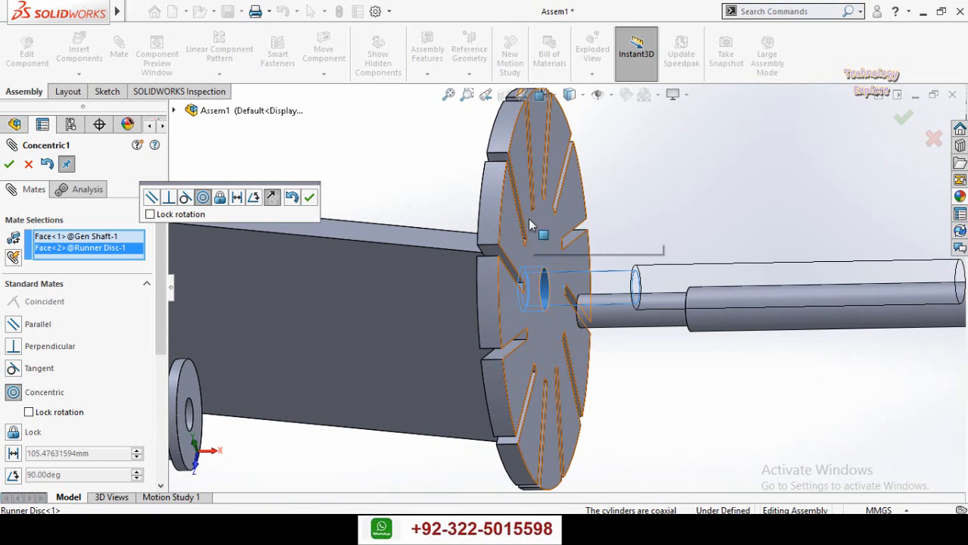
Step: Enable Lock rotation for the Gen Shaft and Runner Disc concentric mate and add the mate
{"action": "right_click", "coordinate": [530, 214]}
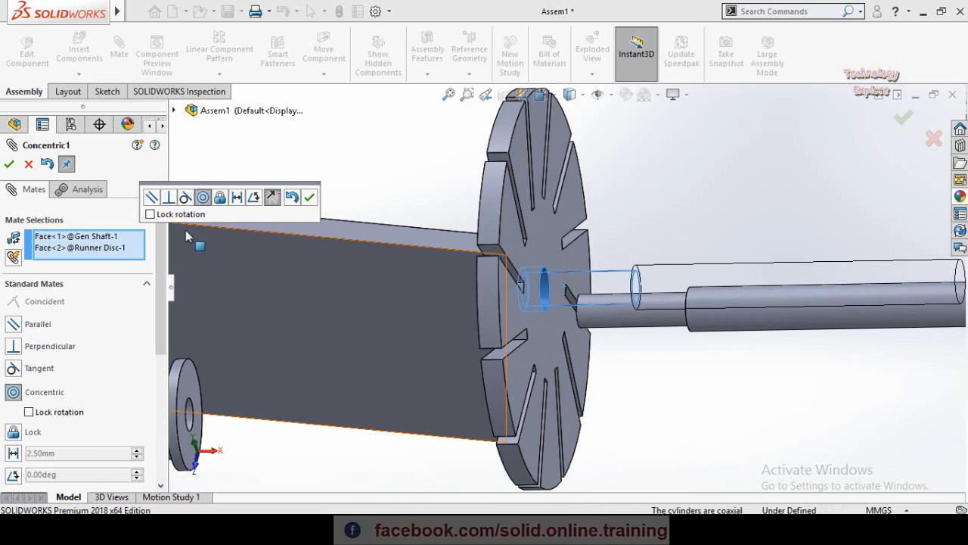
{"action": "left_click", "coordinate": [150, 215]}
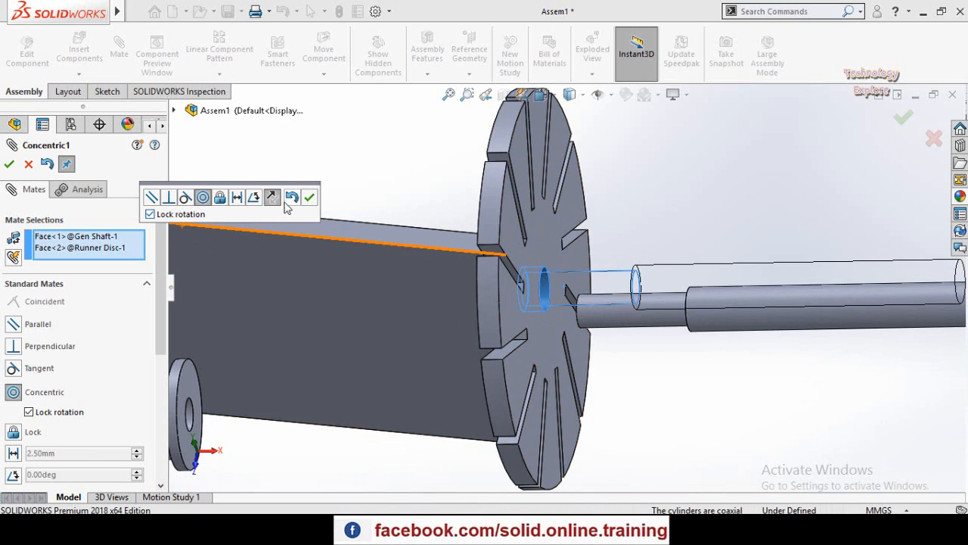
{"action": "left_click", "coordinate": [309, 198]}
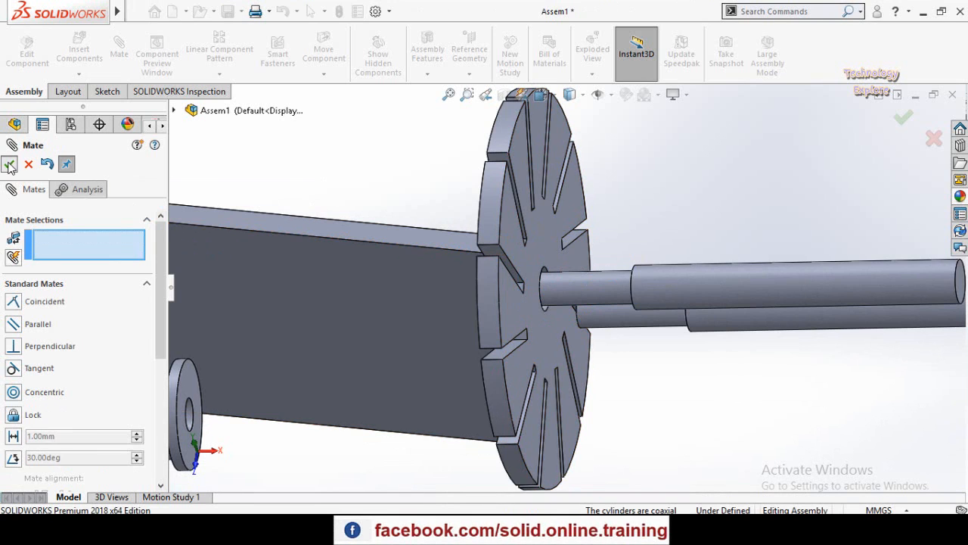
{"action": "left_click", "coordinate": [9, 165]}
Step: Move the Gen Shaft together with the Runner Disc above the other stepped shaft and slide it into the disc's hole
{"action": "scroll", "coordinate": [675, 308], "scroll_direction": "up", "scroll_amount": 5}
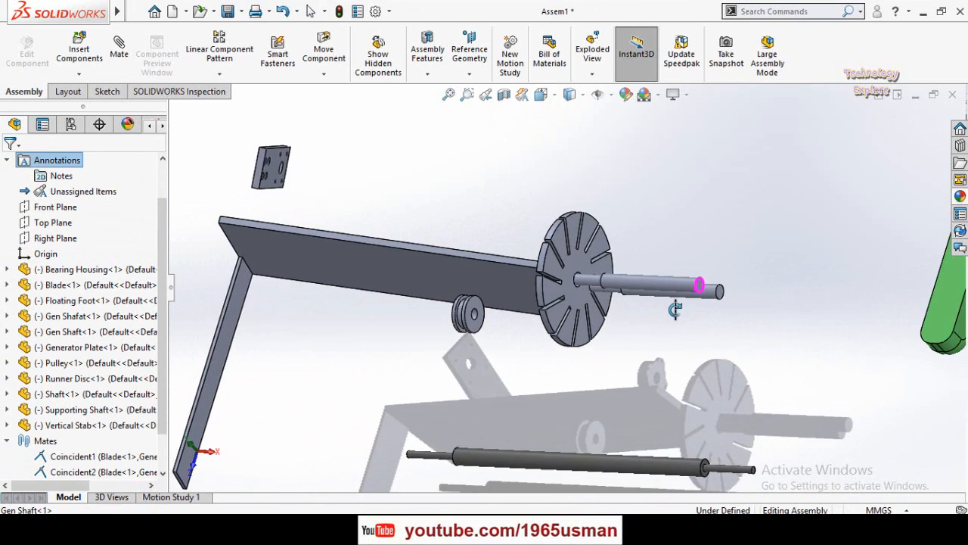
{"action": "scroll", "coordinate": [676, 309], "scroll_direction": "down", "scroll_amount": 5}
{"action": "left_click", "coordinate": [625, 277]}
{"action": "scroll", "coordinate": [713, 177], "scroll_direction": "down", "scroll_amount": 3}
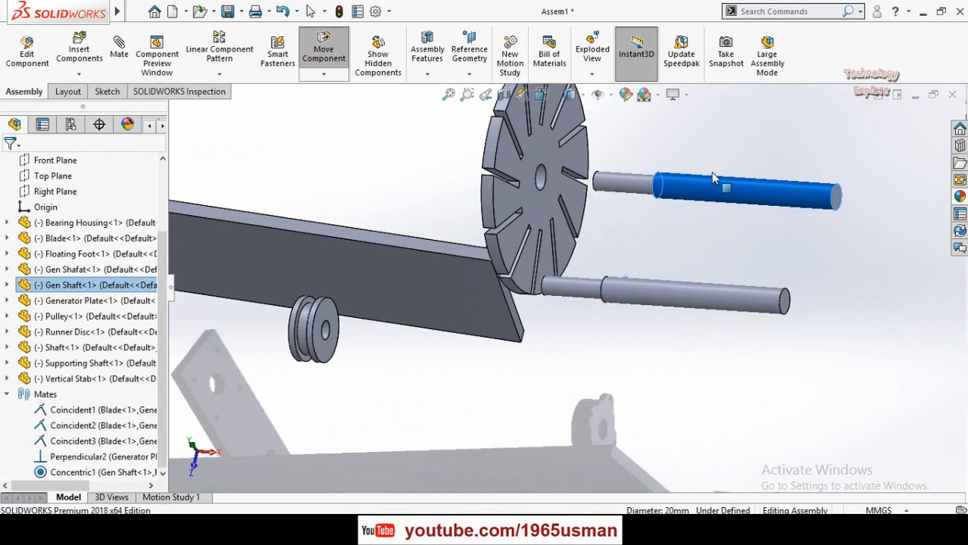
{"action": "left_click_drag", "start_coordinate": [713, 172], "coordinate": [632, 159]}
{"action": "left_click", "coordinate": [615, 241]}
{"action": "scroll", "coordinate": [615, 241], "scroll_direction": "up", "scroll_amount": 3}
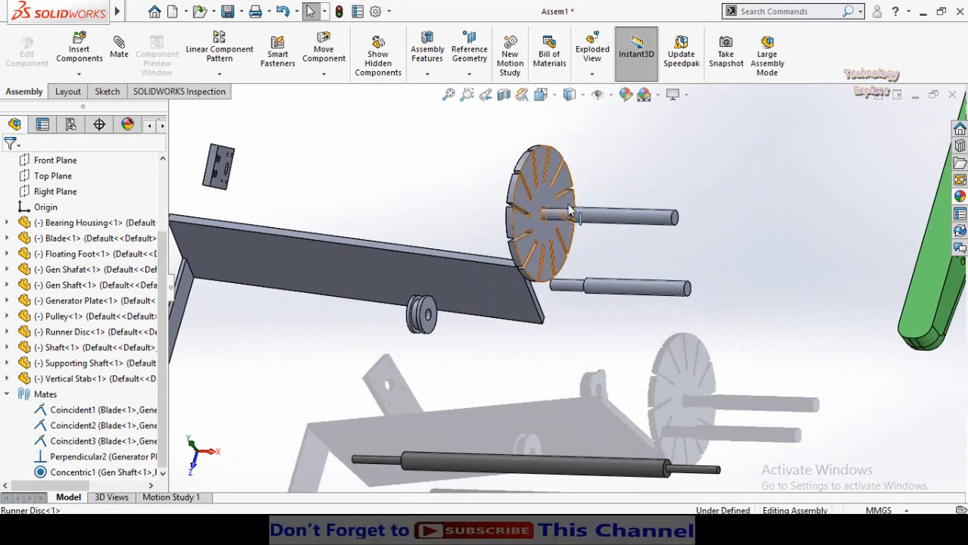
Step: Move the Pulley beyond the free thick end of the Gen Shaft and fix it in place
{"action": "scroll", "coordinate": [571, 212], "scroll_direction": "down", "scroll_amount": 2}
{"action": "left_click_drag", "start_coordinate": [351, 370], "coordinate": [742, 195]}
{"action": "left_click", "coordinate": [671, 186]}
{"action": "scroll", "coordinate": [672, 190], "scroll_direction": "down", "scroll_amount": 2}
{"action": "right_click", "coordinate": [745, 208]}
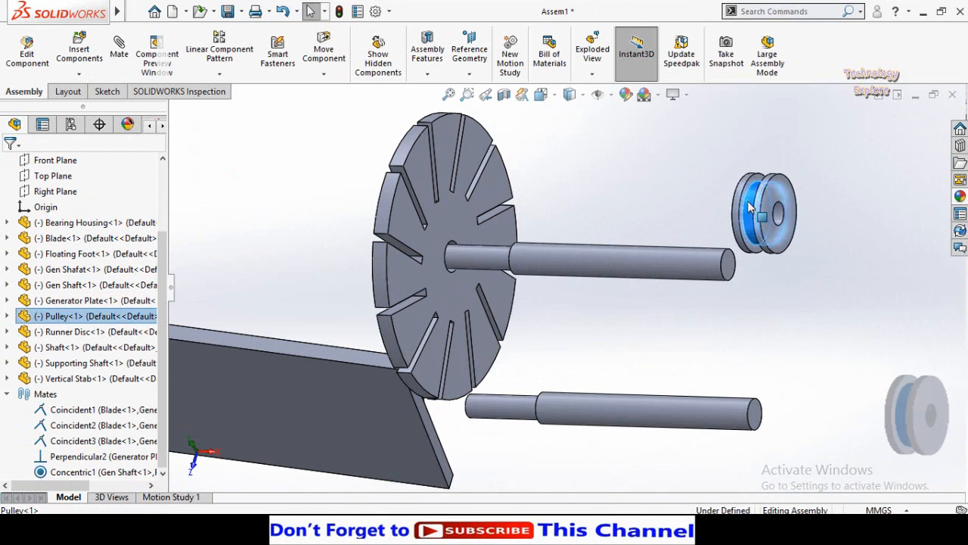
{"action": "left_click", "coordinate": [779, 227]}
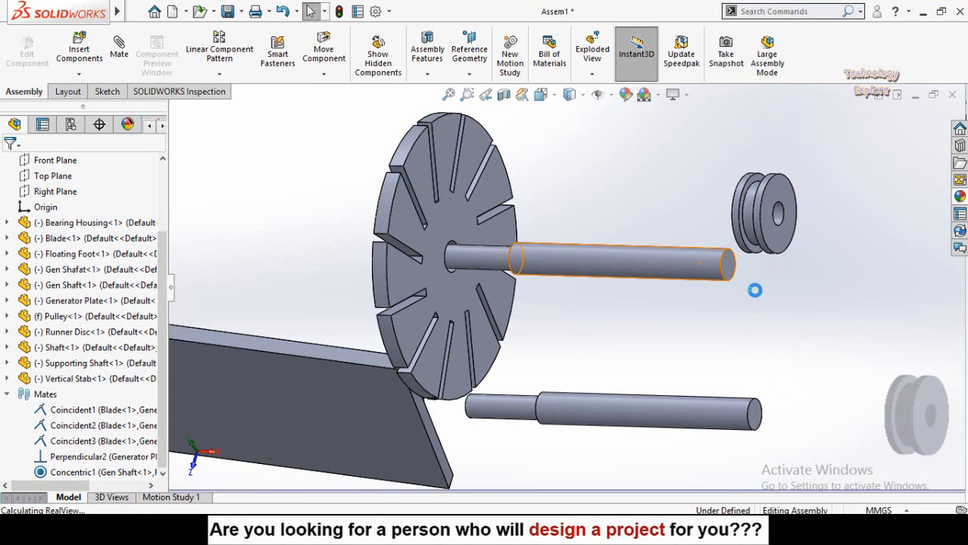
Step: Add a Concentric mate between the Gen Shaft's thick cylinder and the Pulley's outer rim face
{"action": "left_click", "coordinate": [698, 258]}
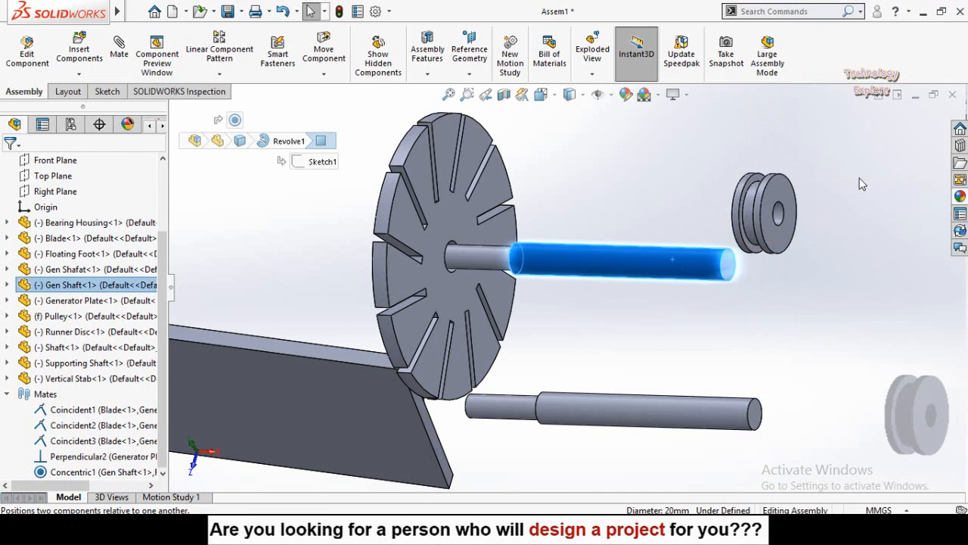
{"action": "left_click", "coordinate": [864, 175]}
{"action": "scroll", "coordinate": [728, 208], "scroll_direction": "down", "scroll_amount": 3}
{"action": "left_click", "coordinate": [729, 208]}
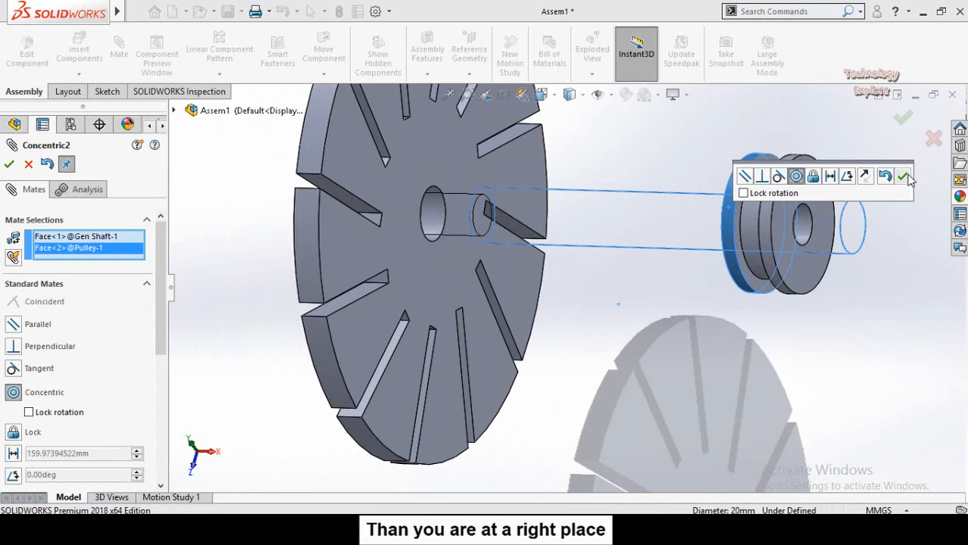
{"action": "left_click", "coordinate": [904, 176]}
{"action": "left_click", "coordinate": [9, 164]}
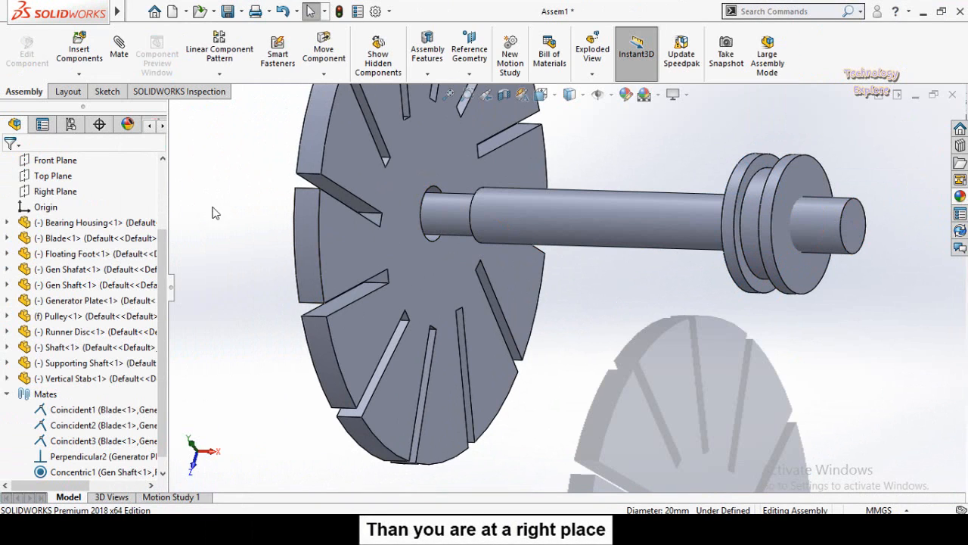
Step: Test how the Gen Shaft moves with the Runner Disc while held concentric to the fixed Pulley
{"action": "scroll", "coordinate": [607, 227], "scroll_direction": "up", "scroll_amount": 4}
{"action": "mouse_move", "coordinate": [595, 252]}
{"action": "left_mouse_down"}
{"action": "mouse_move", "coordinate": [594, 231]}
{"action": "mouse_move", "coordinate": [591, 260]}
{"action": "left_mouse_up"}
{"action": "left_click", "coordinate": [580, 286]}
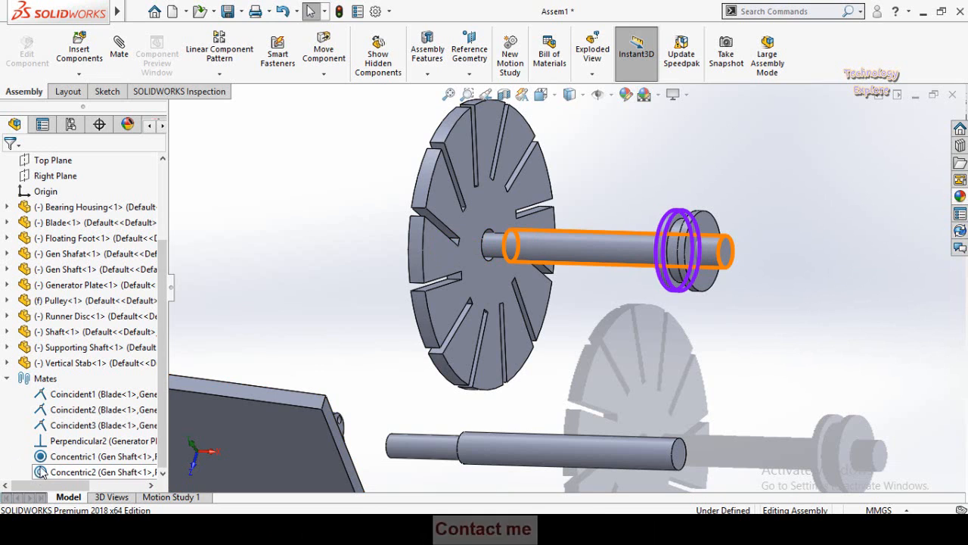
Step: Edit the Concentric mate between the Gen Shaft and the Runner Disc and turn off Lock rotation
{"action": "left_click", "coordinate": [47, 458]}
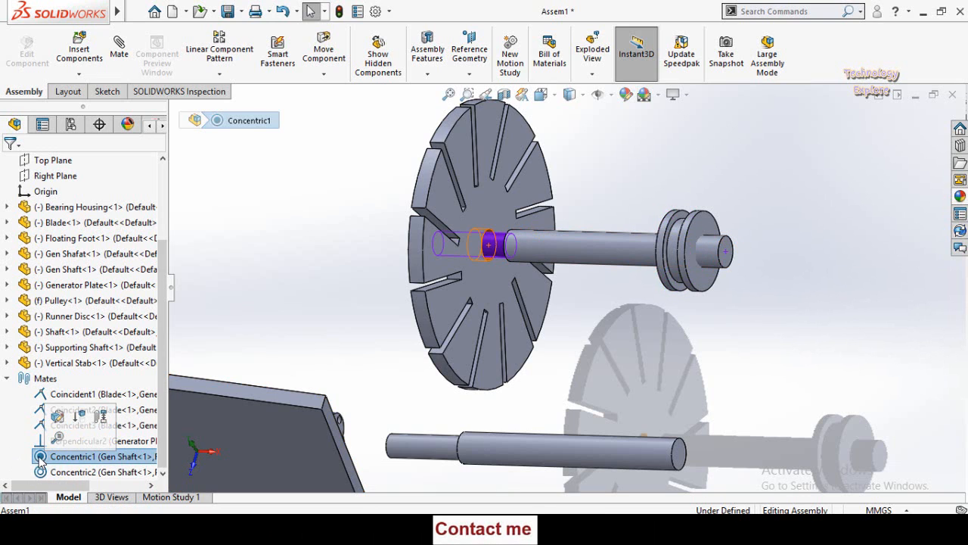
{"action": "left_click", "coordinate": [58, 417]}
{"action": "scroll", "coordinate": [4, 378], "scroll_direction": "down", "scroll_amount": 2}
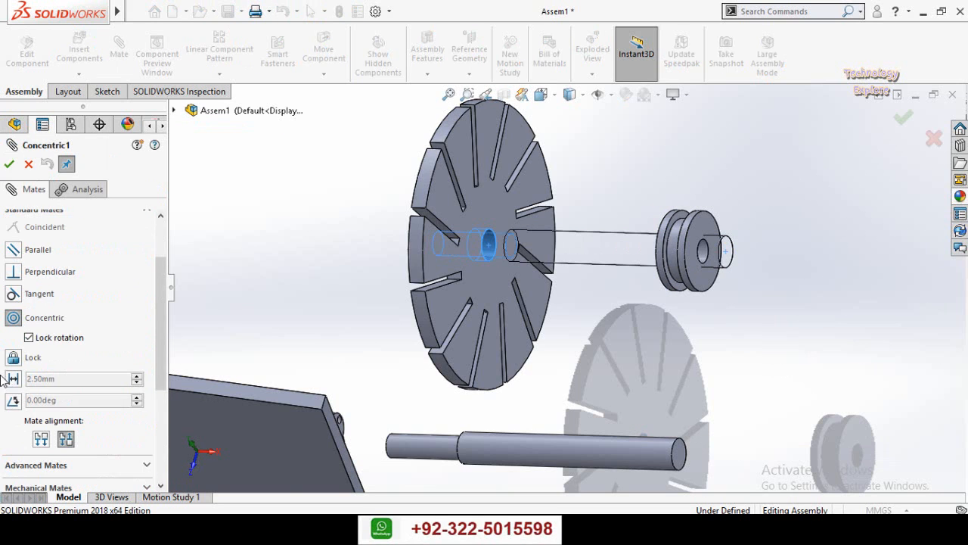
{"action": "left_click", "coordinate": [36, 340]}
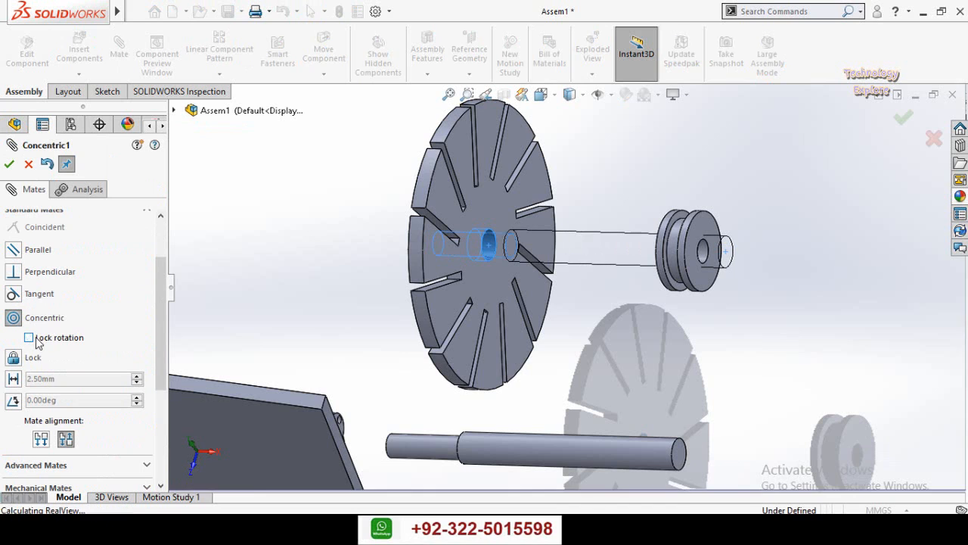
{"action": "left_click", "coordinate": [9, 164]}
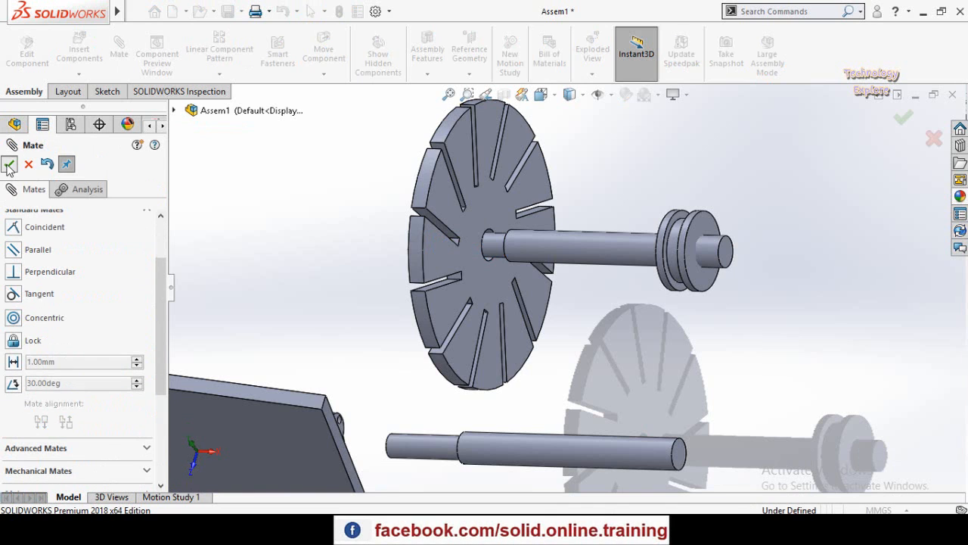
{"action": "left_click", "coordinate": [9, 164]}
Step: Try turning the Gen Shaft about its axis to check whether it rotates independently of the Runner Disc
{"action": "left_click_drag", "start_coordinate": [607, 237], "coordinate": [612, 268]}
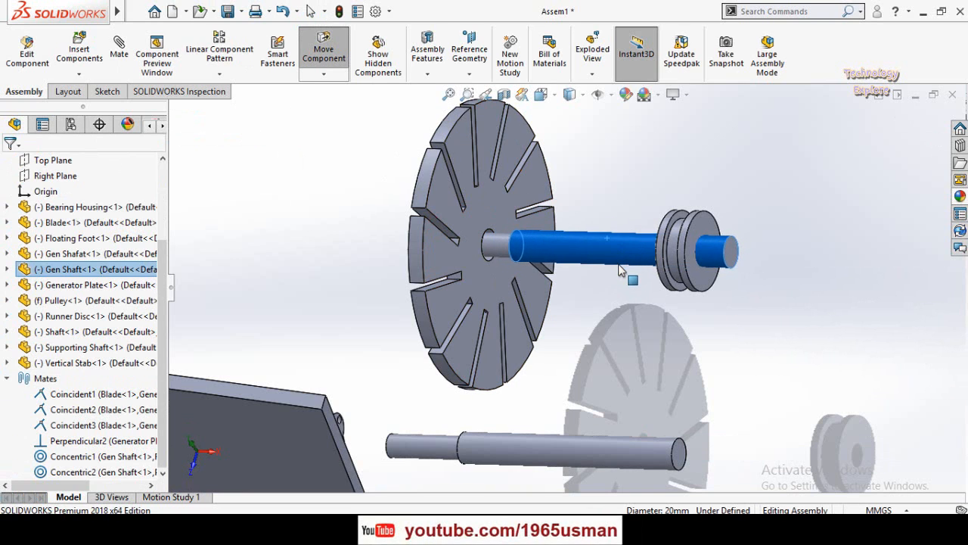
{"action": "left_click_drag", "start_coordinate": [620, 228], "coordinate": [616, 282]}
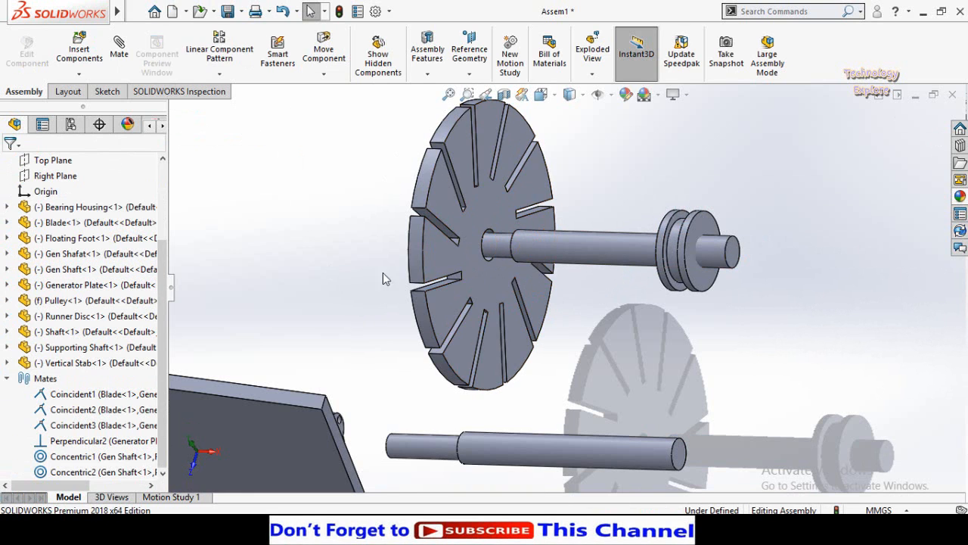
{"action": "scroll", "coordinate": [407, 274], "scroll_direction": "up", "scroll_amount": 5}
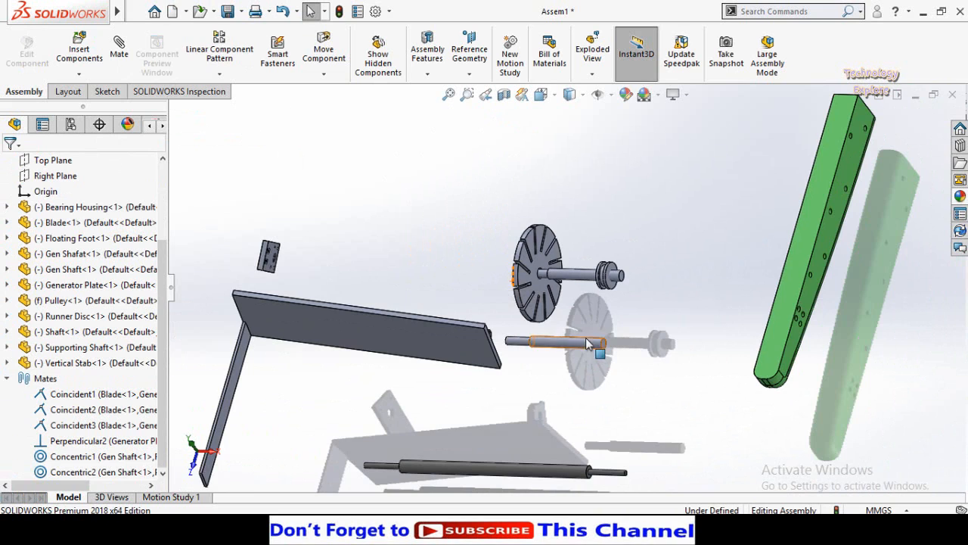
{"action": "scroll", "coordinate": [587, 344], "scroll_direction": "down", "scroll_amount": 1}
{"action": "scroll", "coordinate": [589, 336], "scroll_direction": "up", "scroll_amount": 1}
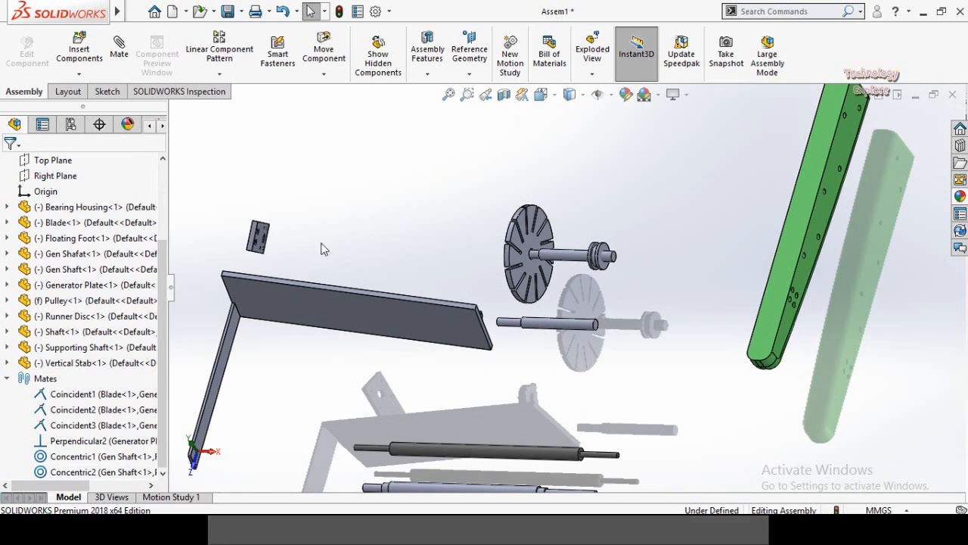
{"action": "left_click", "coordinate": [111, 48]}
{"action": "scroll", "coordinate": [3, 352], "scroll_direction": "down", "scroll_amount": 3}
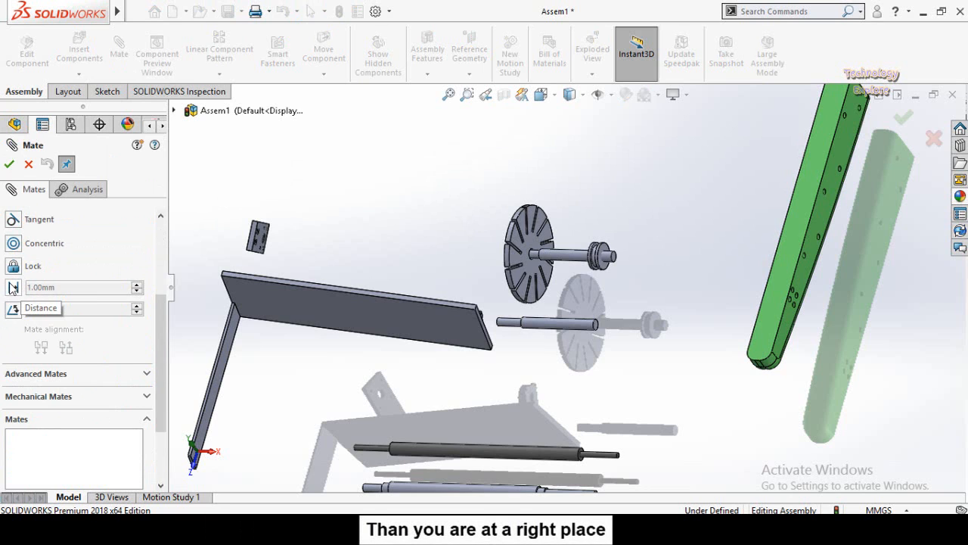
{"action": "left_click", "coordinate": [28, 164]}
{"action": "scroll", "coordinate": [498, 242], "scroll_direction": "up", "scroll_amount": 3}
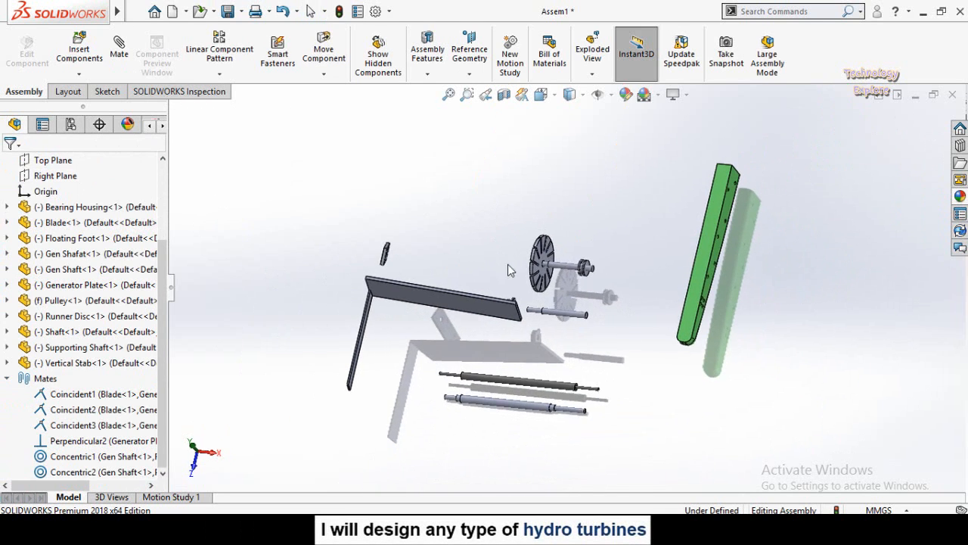
Step: Inspect the Gen Shaft's thin end where it passes through the Runner Disc and identify the two flat faces to space apart
{"action": "scroll", "coordinate": [566, 277], "scroll_direction": "down", "scroll_amount": 6}
{"action": "middle_click_drag", "start_coordinate": [551, 250], "coordinate": [457, 314]}
{"action": "scroll", "coordinate": [569, 279], "scroll_direction": "down", "scroll_amount": 5}
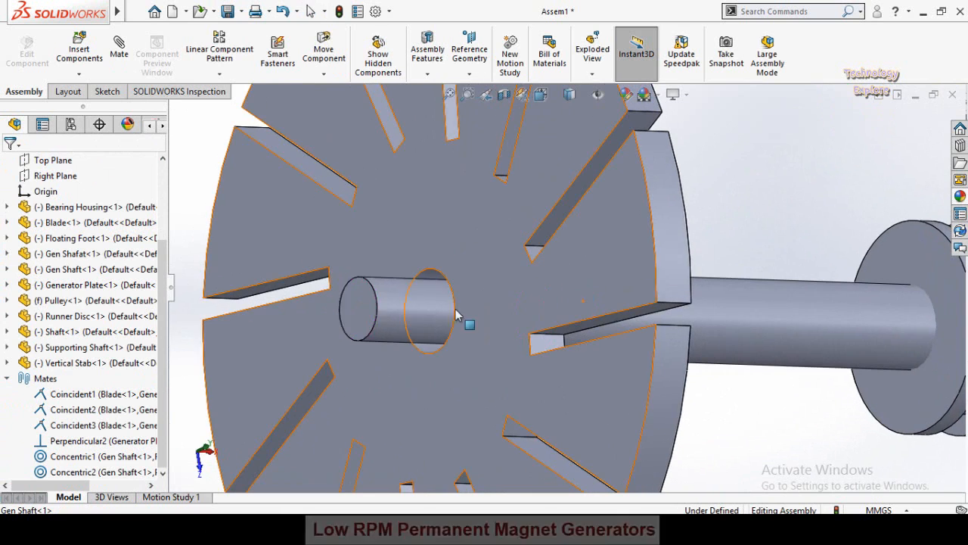
{"action": "scroll", "coordinate": [371, 297], "scroll_direction": "up", "scroll_amount": 5}
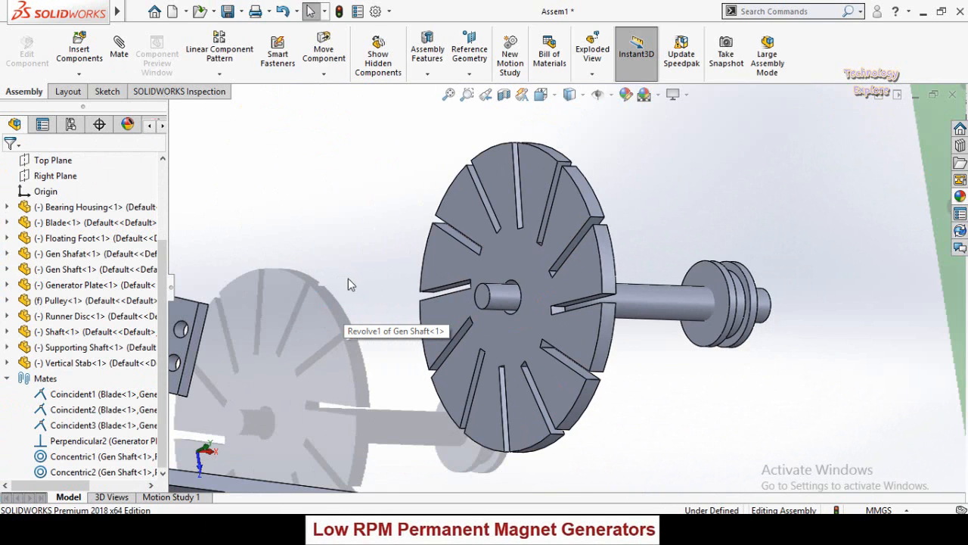
{"action": "mouse_move", "coordinate": [380, 286]}
{"action": "middle_mouse_down"}
{"action": "mouse_move", "coordinate": [368, 273]}
{"action": "mouse_move", "coordinate": [383, 288]}
{"action": "middle_mouse_up"}
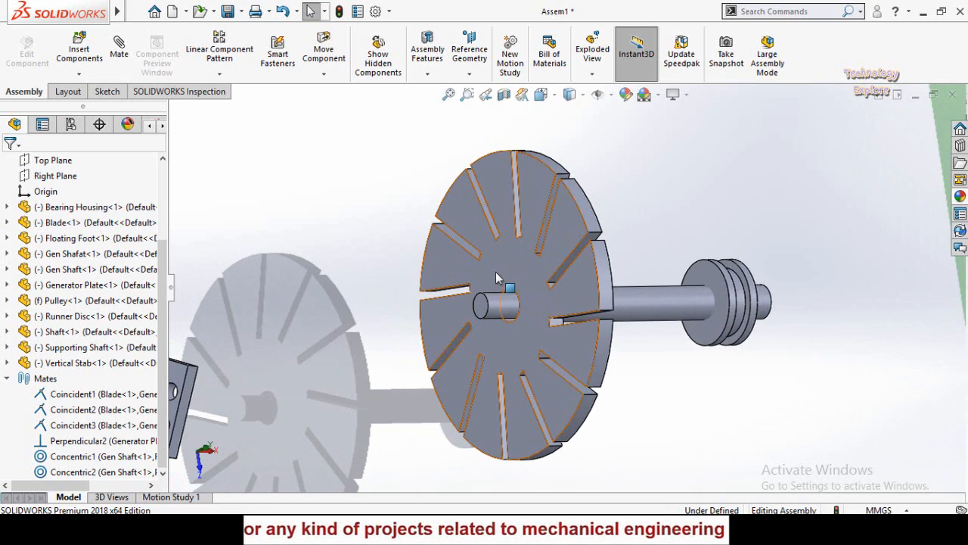
{"action": "scroll", "coordinate": [515, 301], "scroll_direction": "down", "scroll_amount": 2}
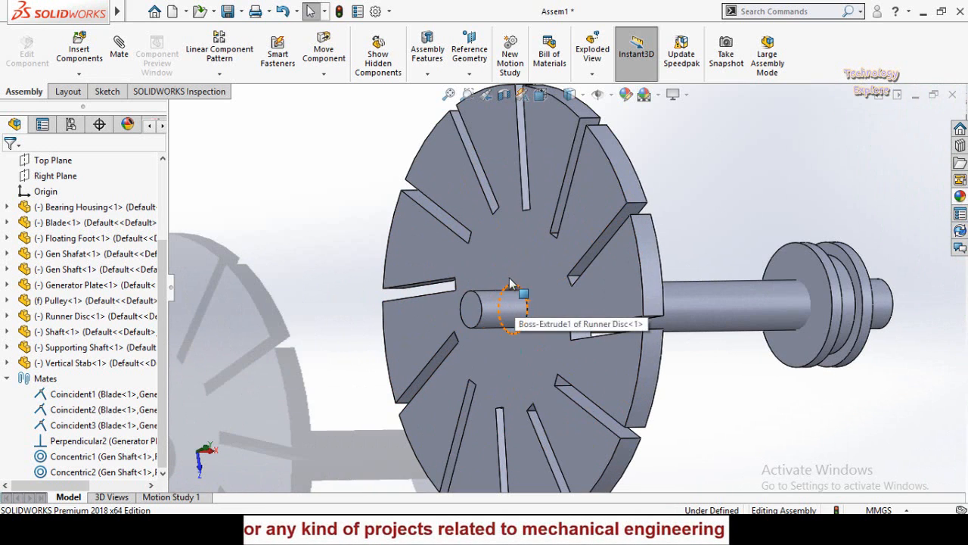
{"action": "double_click", "coordinate": [470, 309]}
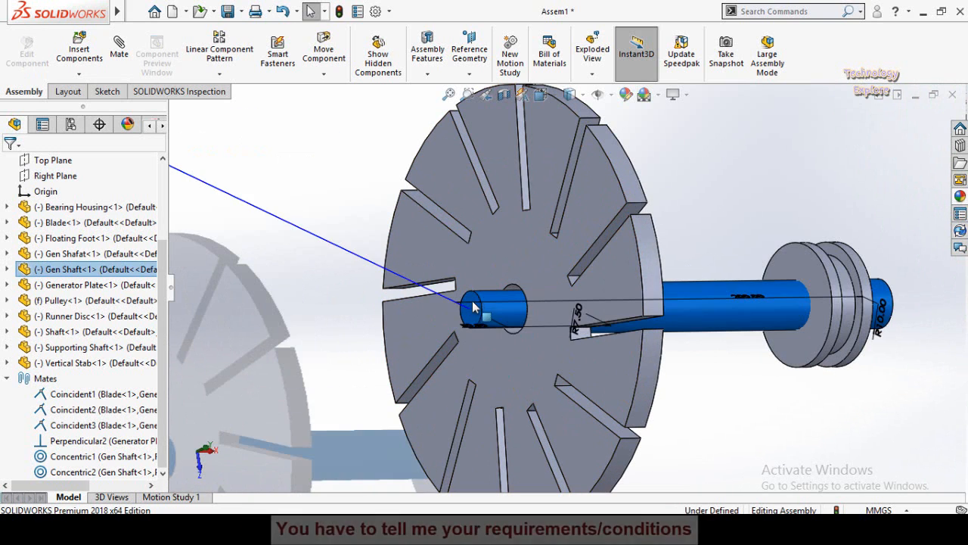
{"action": "key", "text": "Escape"}
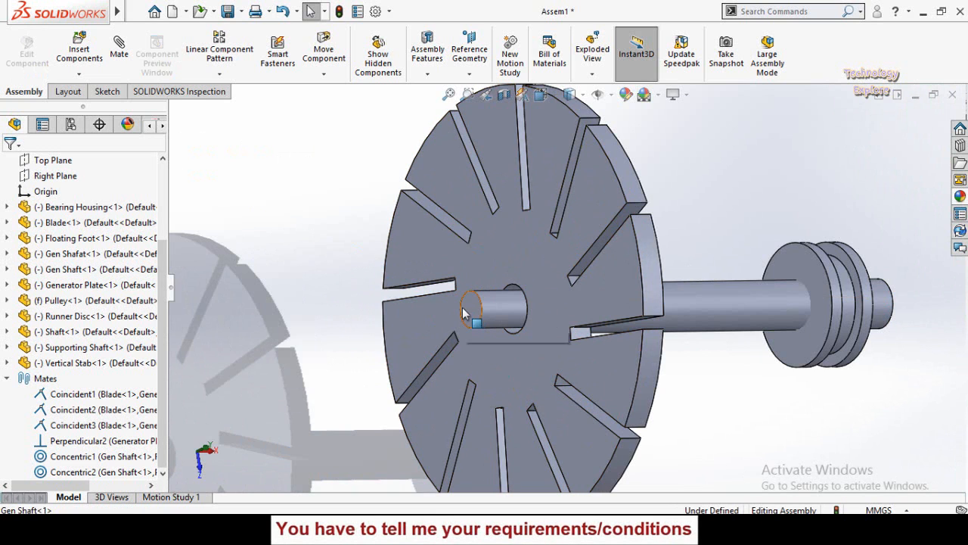
{"action": "left_click", "coordinate": [463, 308]}
{"action": "middle_click_drag", "start_coordinate": [528, 273], "coordinate": [514, 273]}
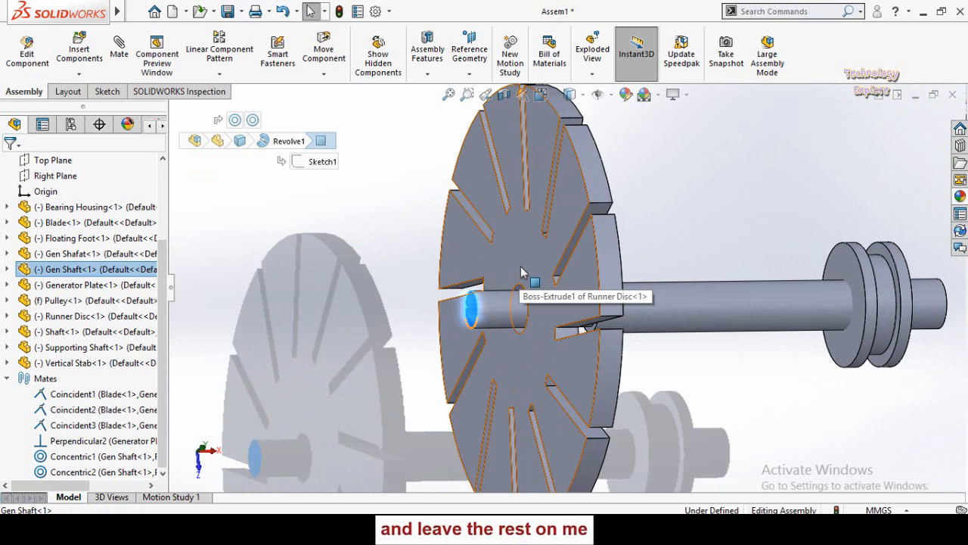
{"action": "left_click", "coordinate": [521, 272]}
{"action": "key", "text": "Escape"}
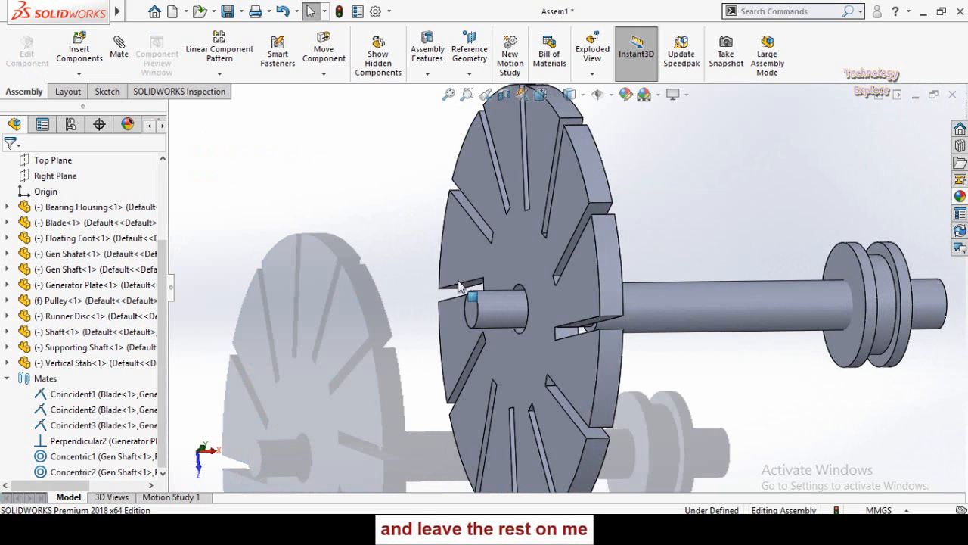
Step: Start a Distance mate of 10 mm between the Runner Disc's flat face and the end face of the Gen Shaft's thin section
{"action": "left_click", "coordinate": [534, 257]}
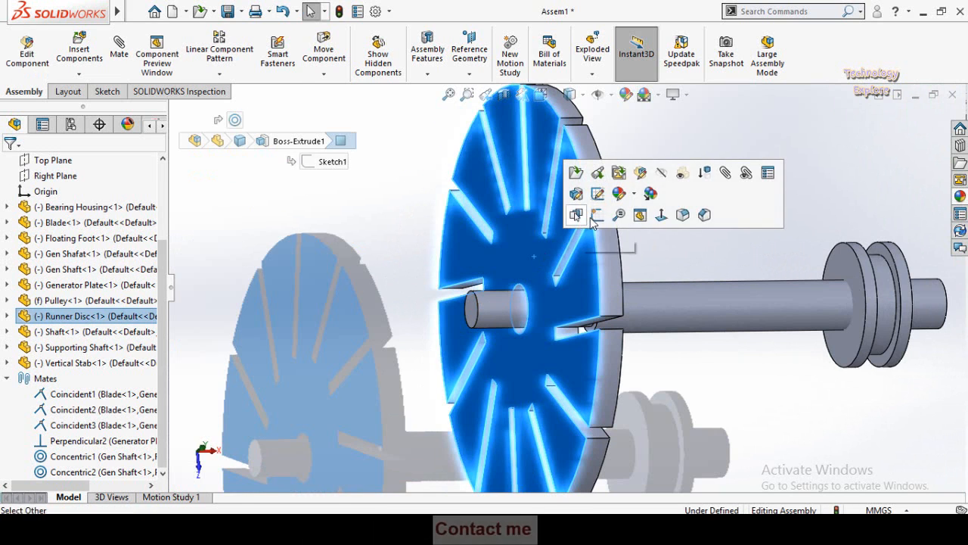
{"action": "left_click", "coordinate": [725, 173]}
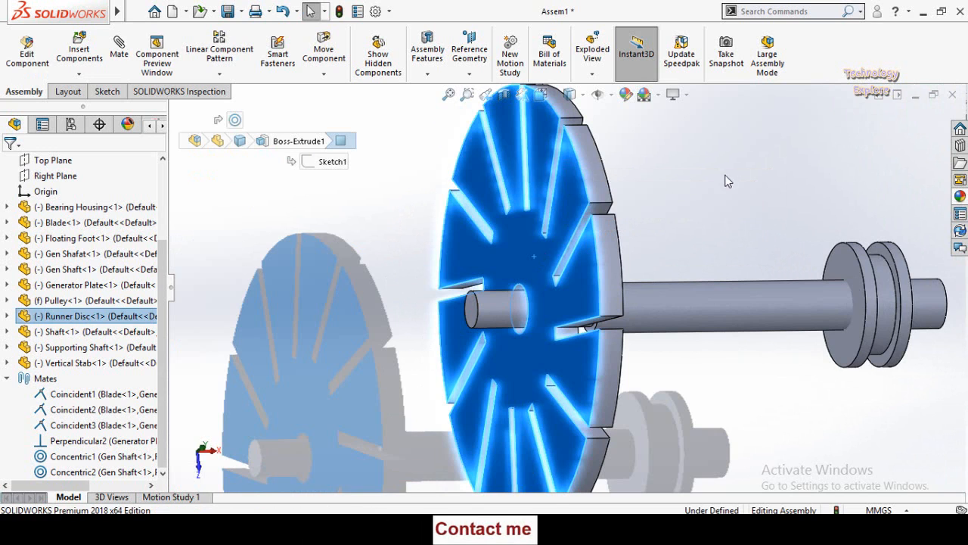
{"action": "left_click", "coordinate": [468, 313]}
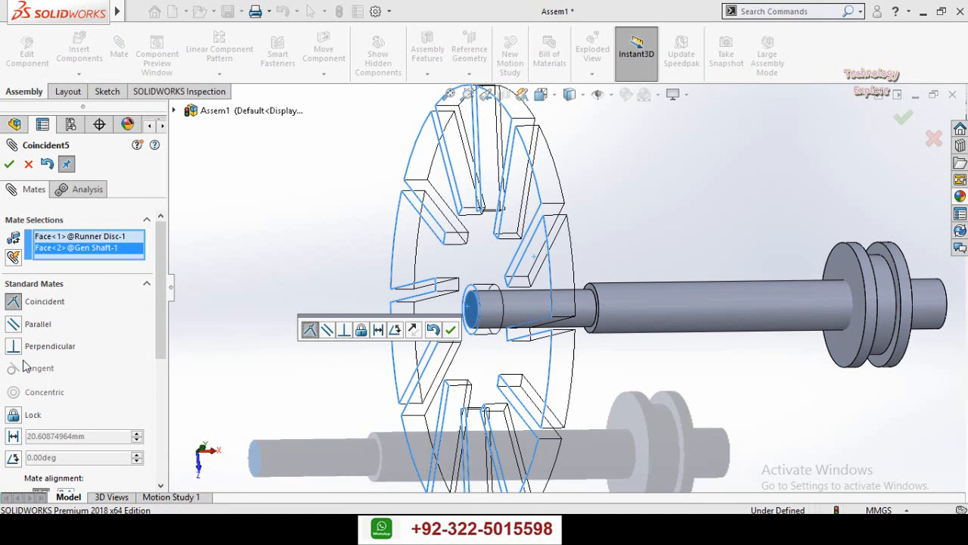
{"action": "scroll", "coordinate": [24, 366], "scroll_direction": "down", "scroll_amount": 3}
{"action": "left_click", "coordinate": [13, 288]}
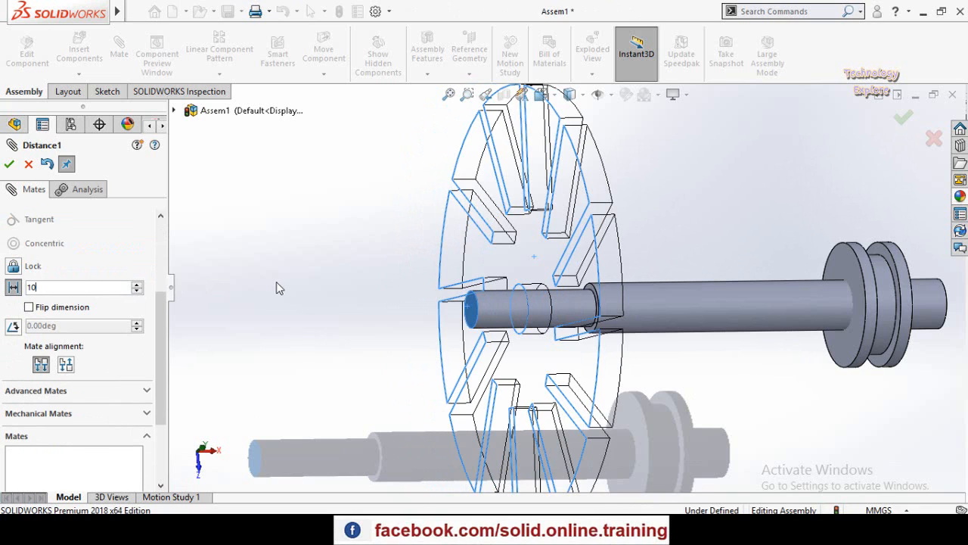
{"action": "type", "text": "10"}
{"action": "key", "text": "Return"}
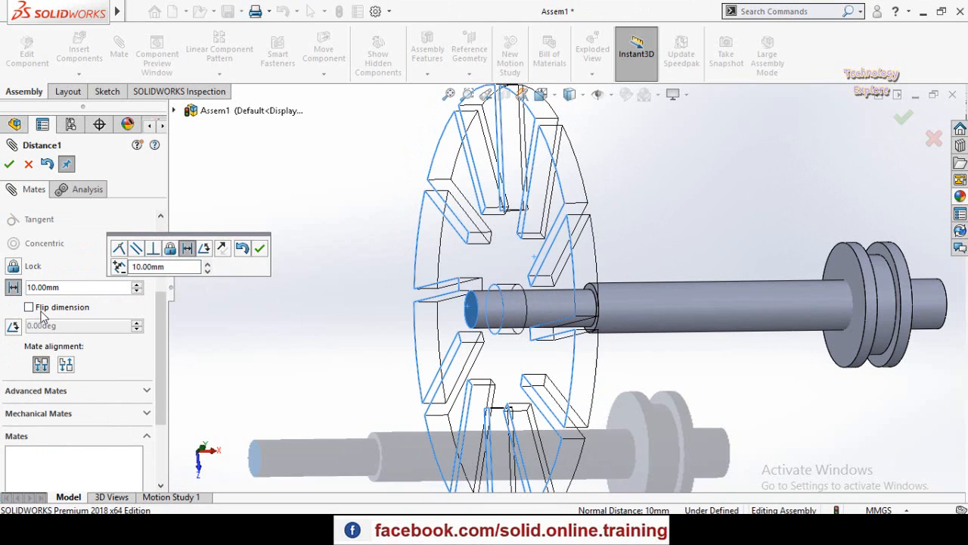
Step: Try Flip dimension on the Runner Disc's distance mate, switch it off again and accept the mate
{"action": "scroll", "coordinate": [394, 325], "scroll_direction": "up", "scroll_amount": 2}
{"action": "middle_click_drag", "start_coordinate": [395, 350], "coordinate": [431, 337]}
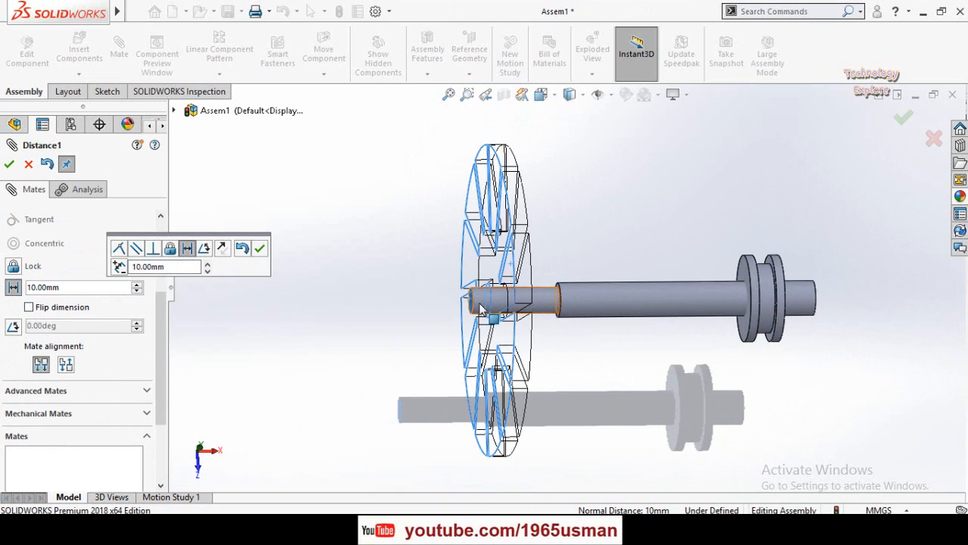
{"action": "left_click", "coordinate": [29, 308]}
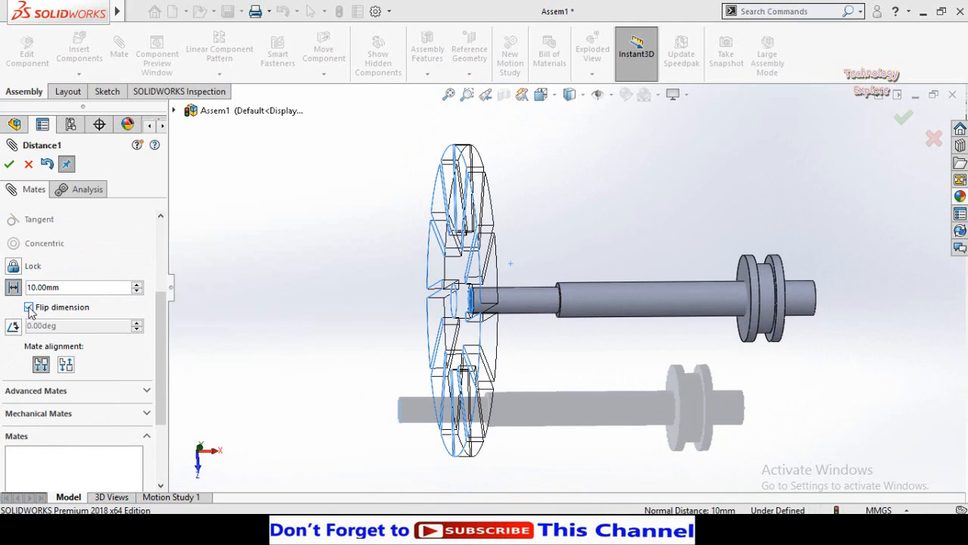
{"action": "left_click", "coordinate": [29, 308]}
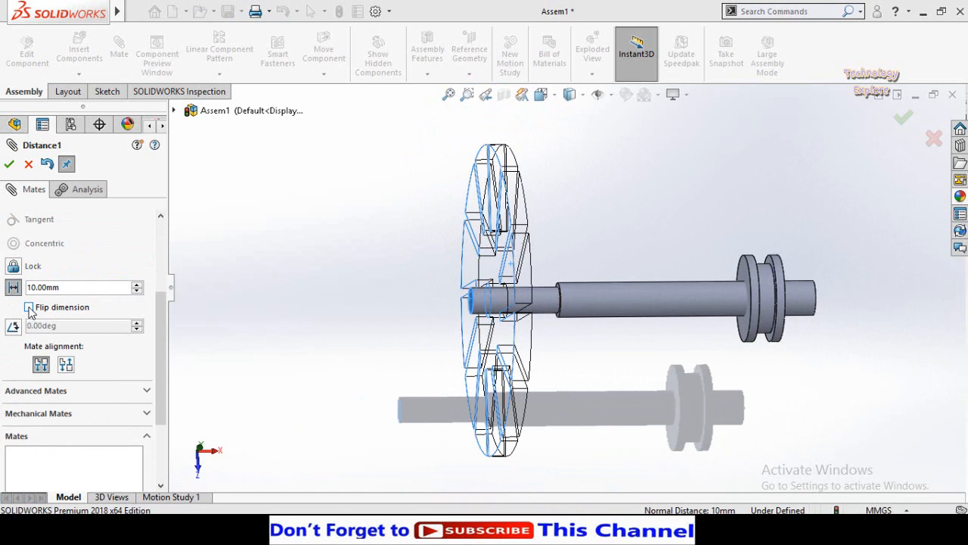
{"action": "left_click", "coordinate": [9, 164]}
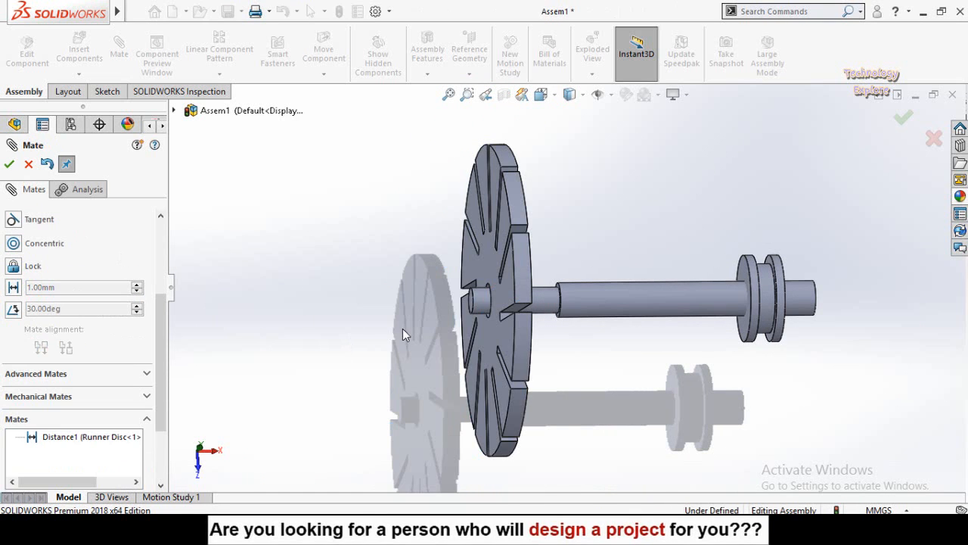
{"action": "scroll", "coordinate": [403, 330], "scroll_direction": "up", "scroll_amount": 3}
{"action": "scroll", "coordinate": [663, 294], "scroll_direction": "down", "scroll_amount": 4}
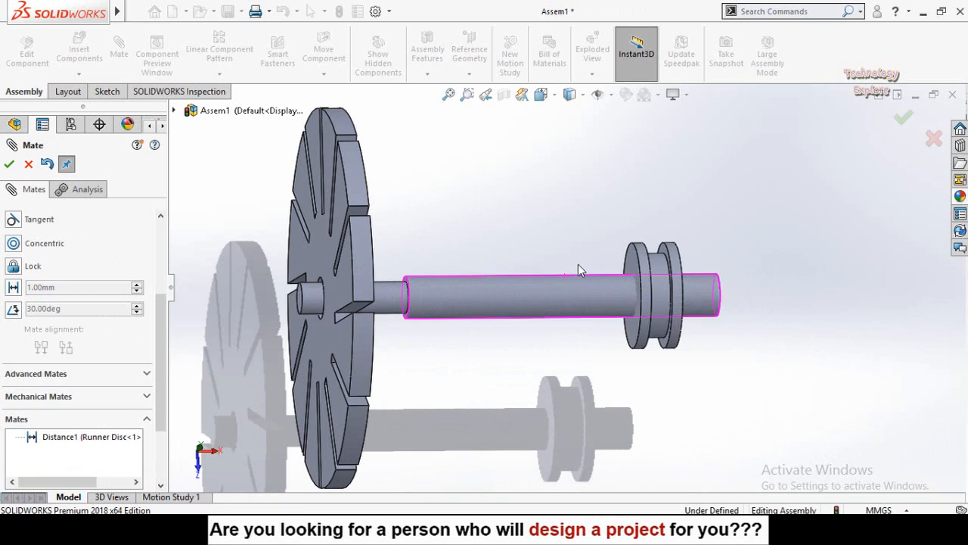
{"action": "key", "text": "Escape"}
{"action": "middle_click_drag", "start_coordinate": [443, 190], "coordinate": [549, 212]}
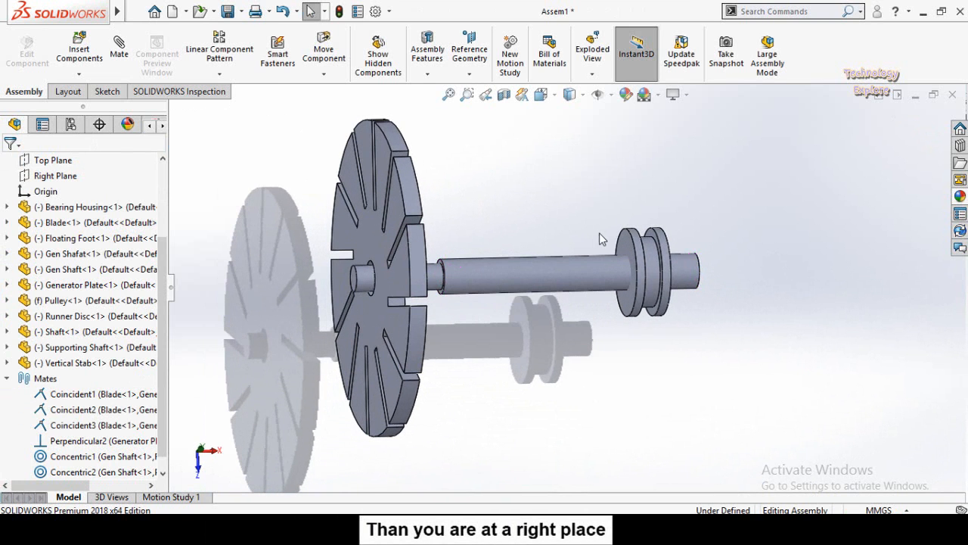
{"action": "left_click", "coordinate": [627, 248]}
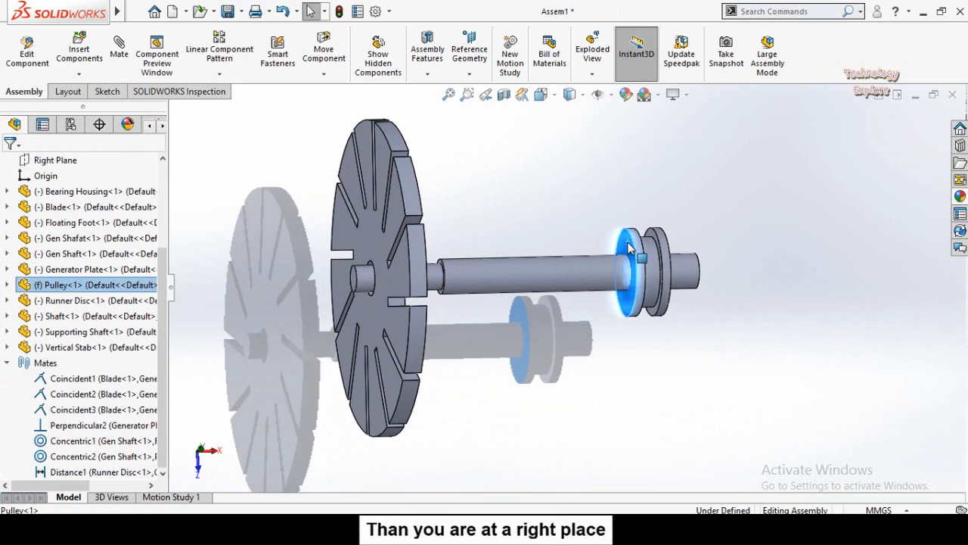
{"action": "middle_click_drag", "start_coordinate": [529, 223], "coordinate": [641, 252]}
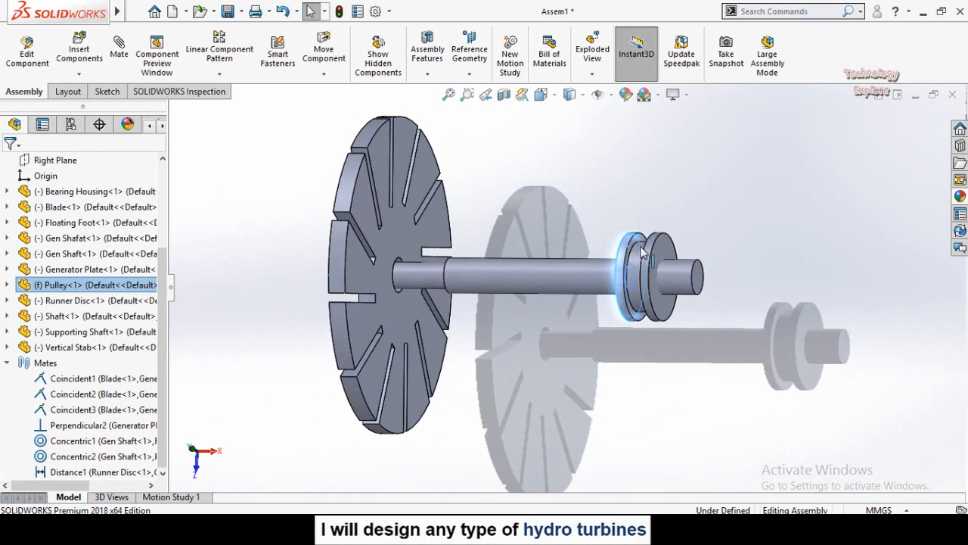
{"action": "left_click", "coordinate": [751, 284]}
{"action": "left_click", "coordinate": [663, 249]}
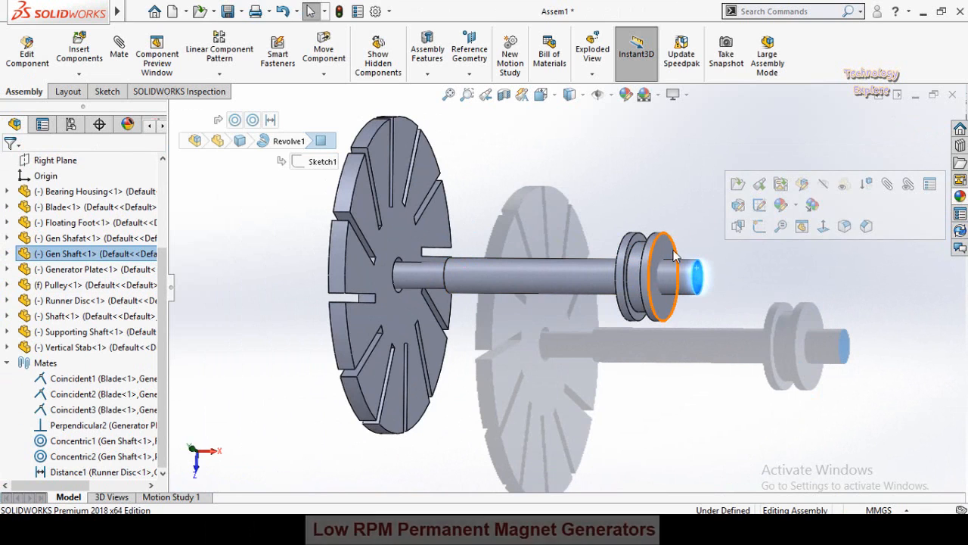
{"action": "left_click", "coordinate": [700, 277]}
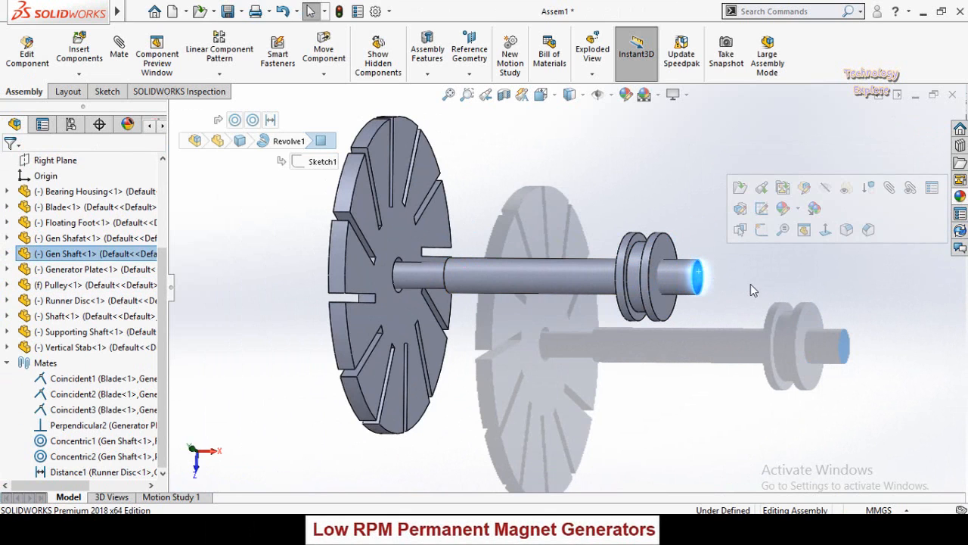
{"action": "left_click", "coordinate": [746, 296]}
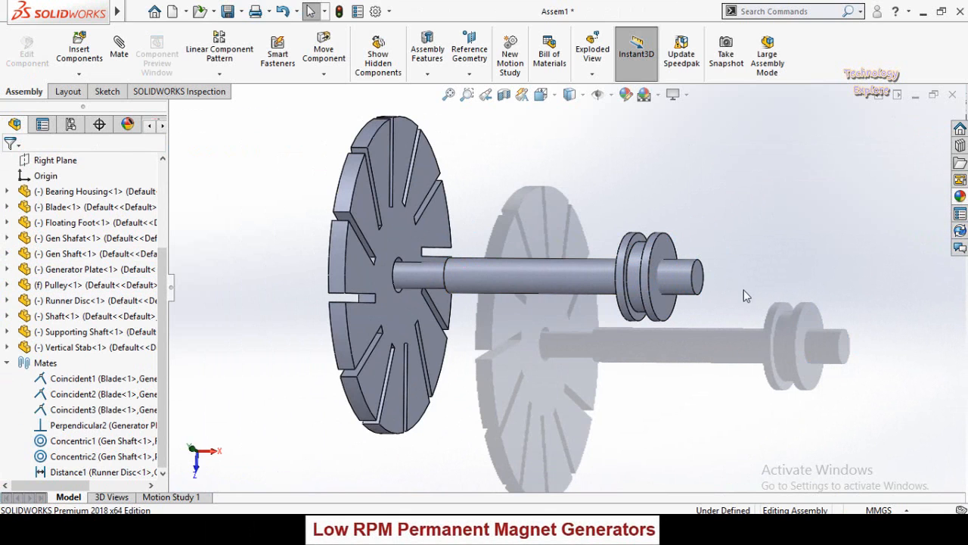
Step: Add a 10 mm Distance mate between the Gen Shaft's thick end face and the Pulley's outer flat face, testing the flipped side before accepting
{"action": "left_click", "coordinate": [696, 280]}
{"action": "left_click", "coordinate": [669, 250], "text": "ctrl"}
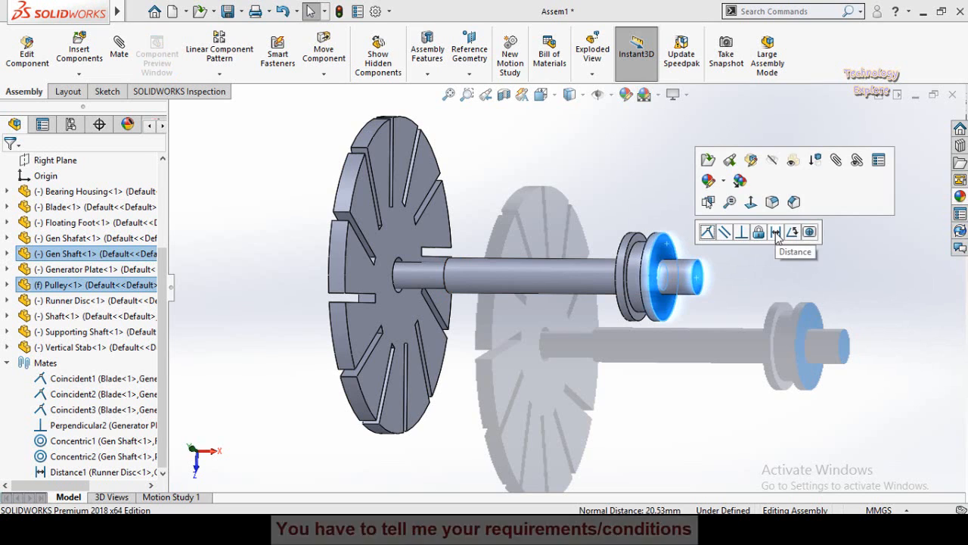
{"action": "left_click", "coordinate": [776, 232]}
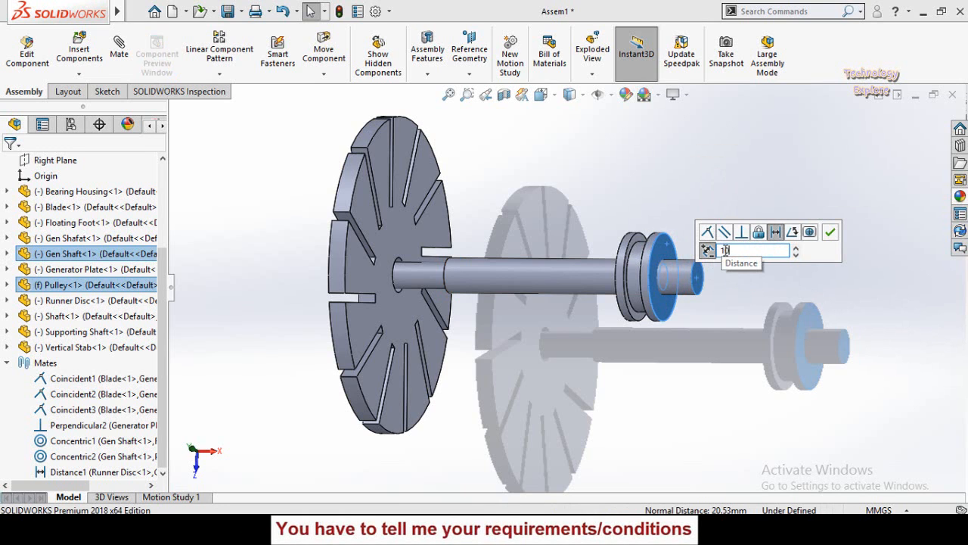
{"action": "type", "text": "10"}
{"action": "key", "text": "Return"}
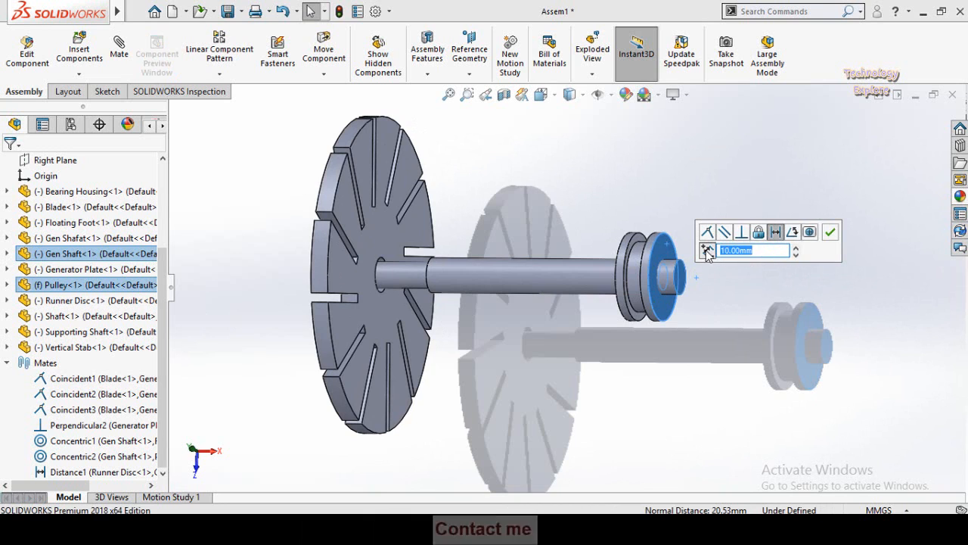
{"action": "left_click", "coordinate": [708, 251]}
{"action": "left_click", "coordinate": [707, 251]}
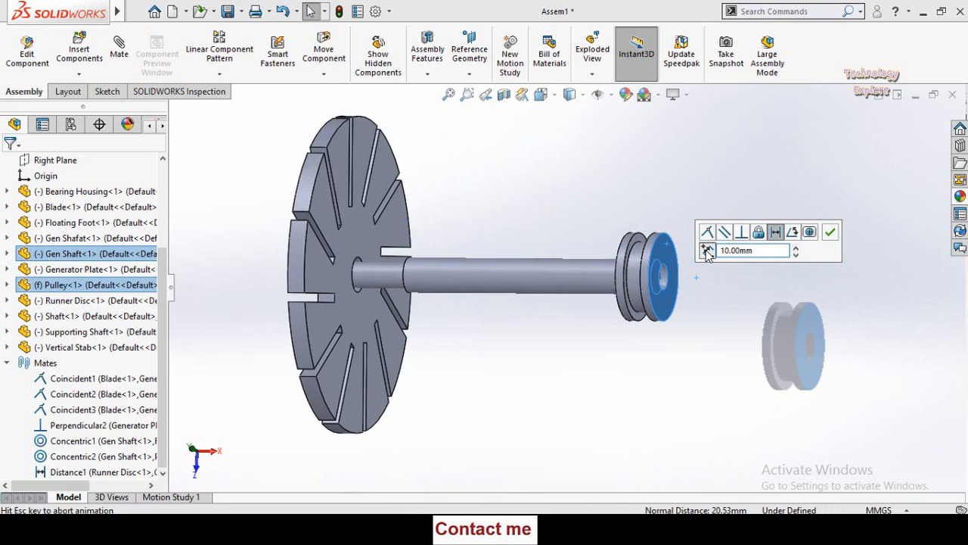
{"action": "left_click", "coordinate": [830, 234]}
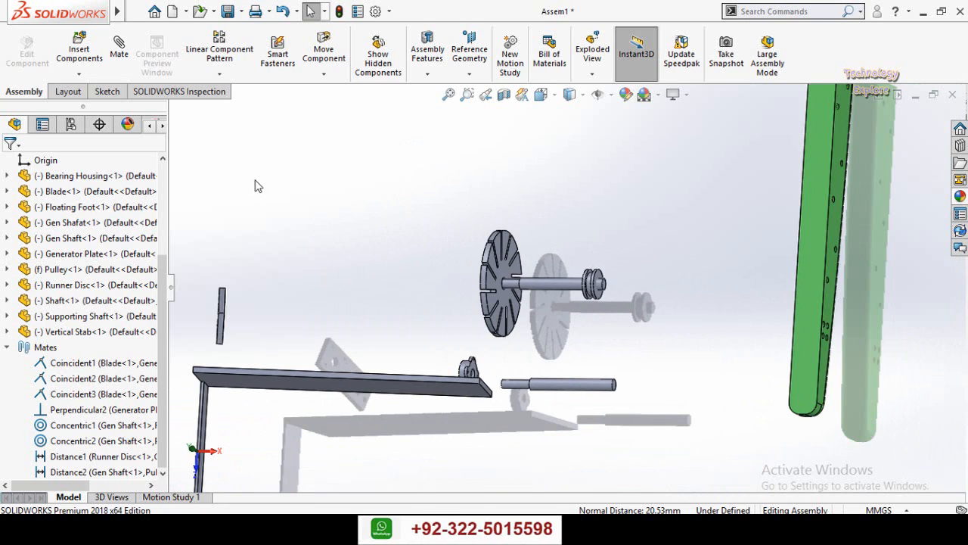
Step: Move the green Floating Foot to a clear spot above the loose shafts, away from the Generator Plate
{"action": "middle_click_drag", "start_coordinate": [474, 251], "coordinate": [503, 262]}
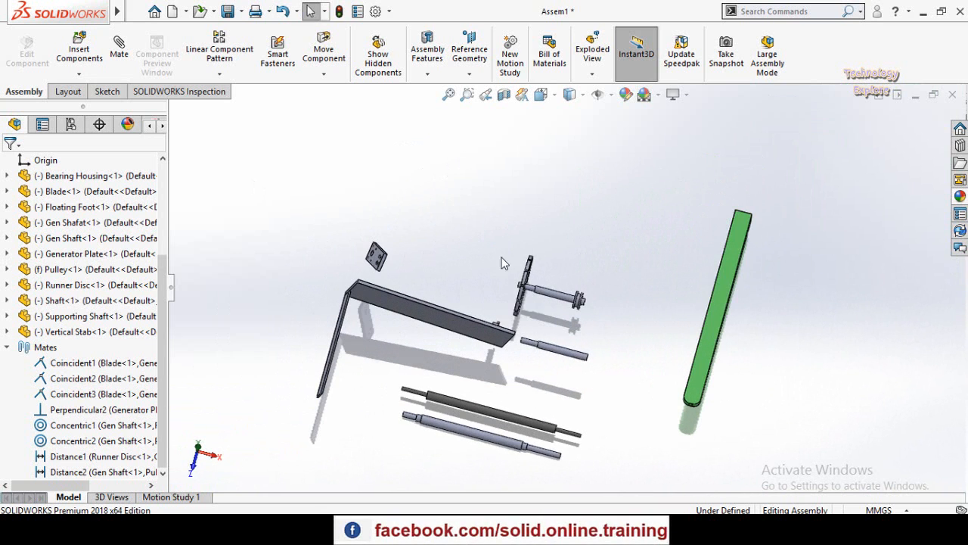
{"action": "middle_click_drag", "start_coordinate": [633, 323], "coordinate": [650, 141]}
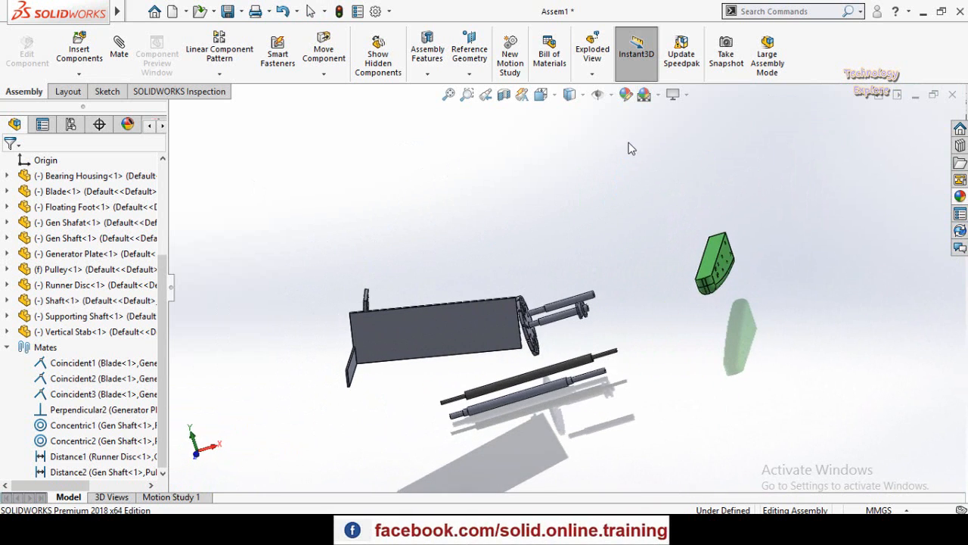
{"action": "middle_click_drag", "start_coordinate": [544, 318], "coordinate": [595, 281]}
{"action": "left_click_drag", "start_coordinate": [621, 268], "coordinate": [686, 229]}
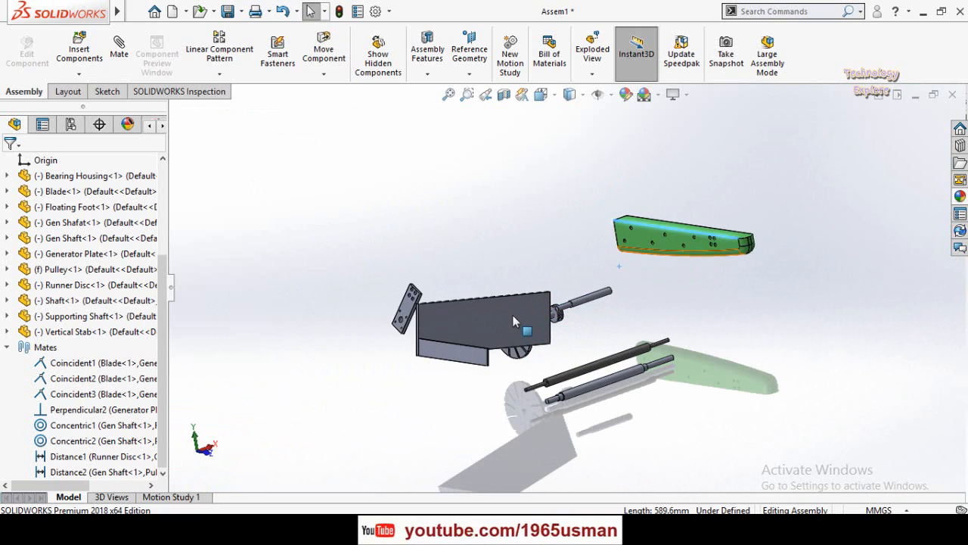
Step: Move the Generator Plate with its attached Blade up beside the green Floating Foot, clear of the other parts
{"action": "left_click_drag", "start_coordinate": [514, 315], "coordinate": [615, 142]}
{"action": "scroll", "coordinate": [605, 219], "scroll_direction": "down", "scroll_amount": 3}
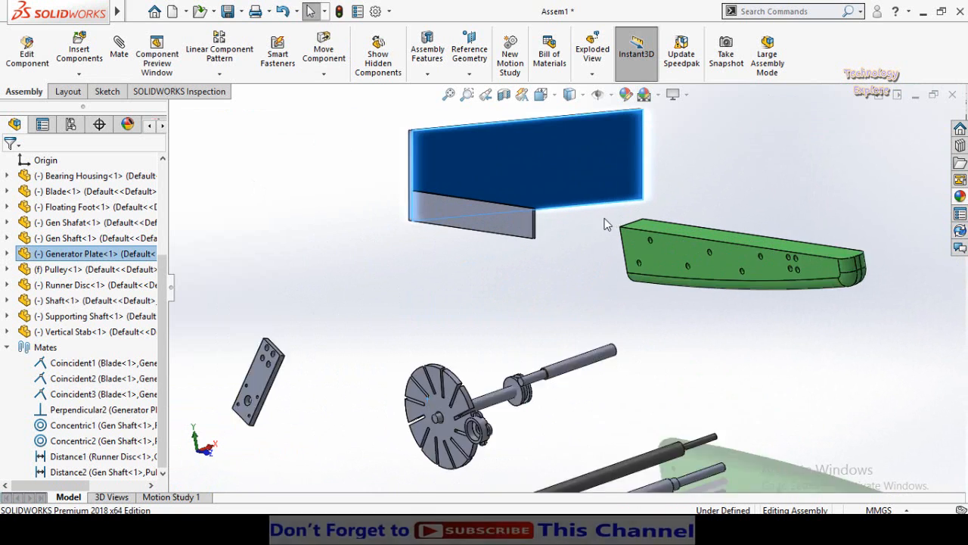
{"action": "scroll", "coordinate": [604, 227], "scroll_direction": "down", "scroll_amount": 1}
{"action": "middle_click_drag", "start_coordinate": [624, 244], "coordinate": [652, 251]}
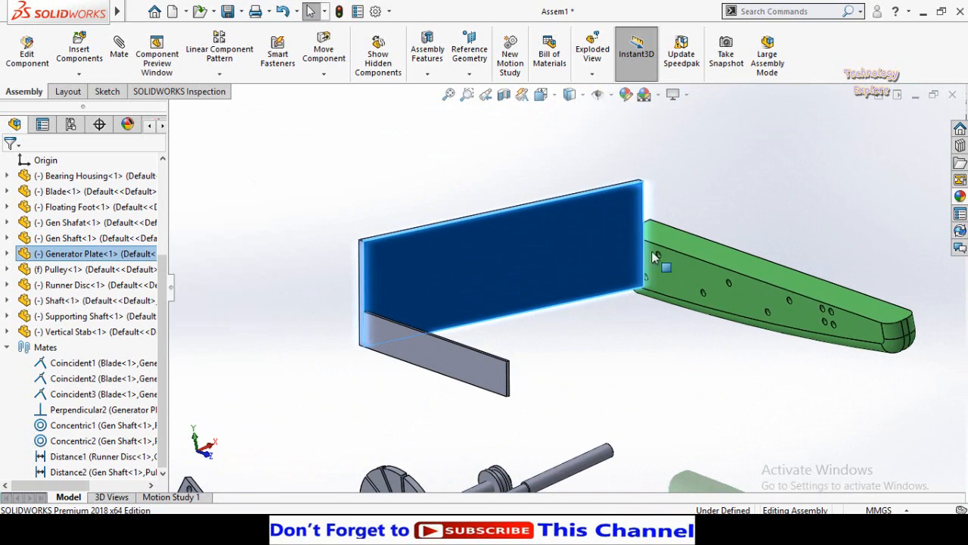
{"action": "left_click", "coordinate": [687, 220]}
Step: Add a Coincident mate between the Floating Foot's flat face with the holes and the Generator Plate's narrow end face
{"action": "scroll", "coordinate": [661, 222], "scroll_direction": "down", "scroll_amount": 4}
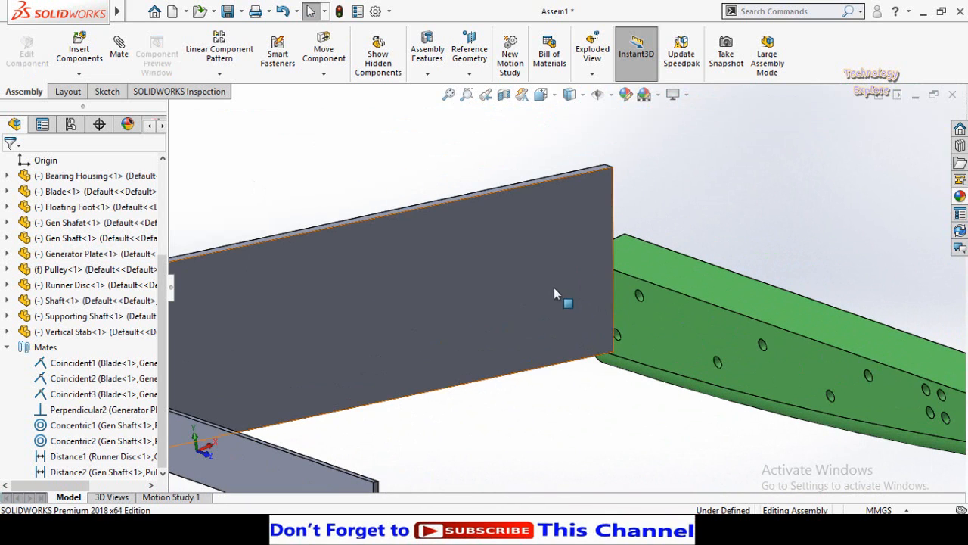
{"action": "middle_click_drag", "start_coordinate": [573, 293], "coordinate": [440, 300]}
{"action": "scroll", "coordinate": [697, 311], "scroll_direction": "up", "scroll_amount": 6}
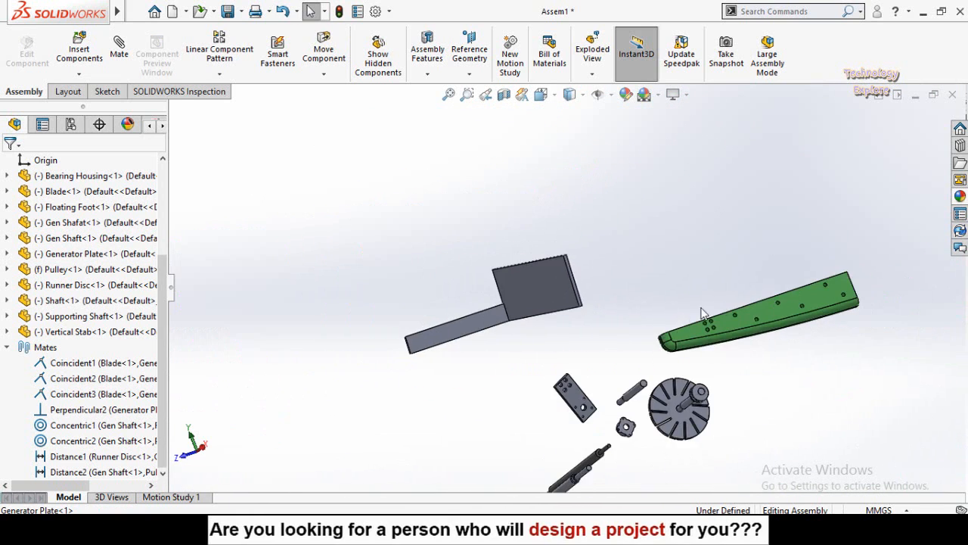
{"action": "scroll", "coordinate": [702, 313], "scroll_direction": "down", "scroll_amount": 2}
{"action": "left_click", "coordinate": [792, 287]}
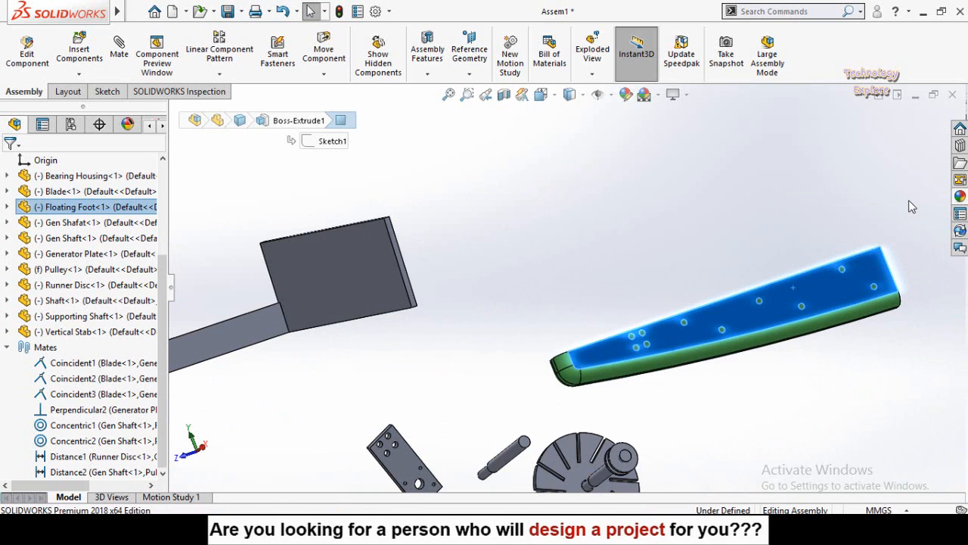
{"action": "left_click", "coordinate": [908, 201]}
{"action": "scroll", "coordinate": [426, 281], "scroll_direction": "down", "scroll_amount": 4}
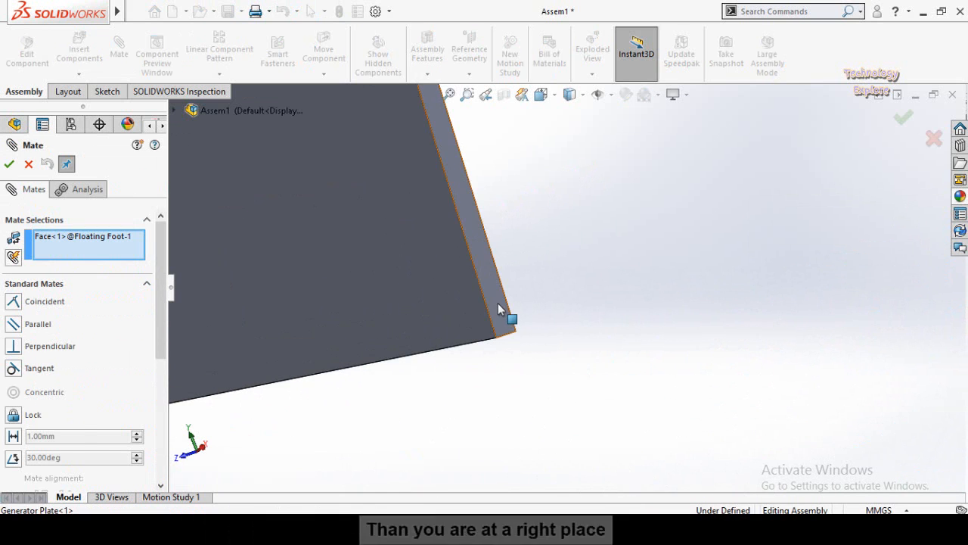
{"action": "left_click", "coordinate": [497, 303]}
{"action": "left_click", "coordinate": [659, 362]}
{"action": "scroll", "coordinate": [538, 367], "scroll_direction": "up", "scroll_amount": 6}
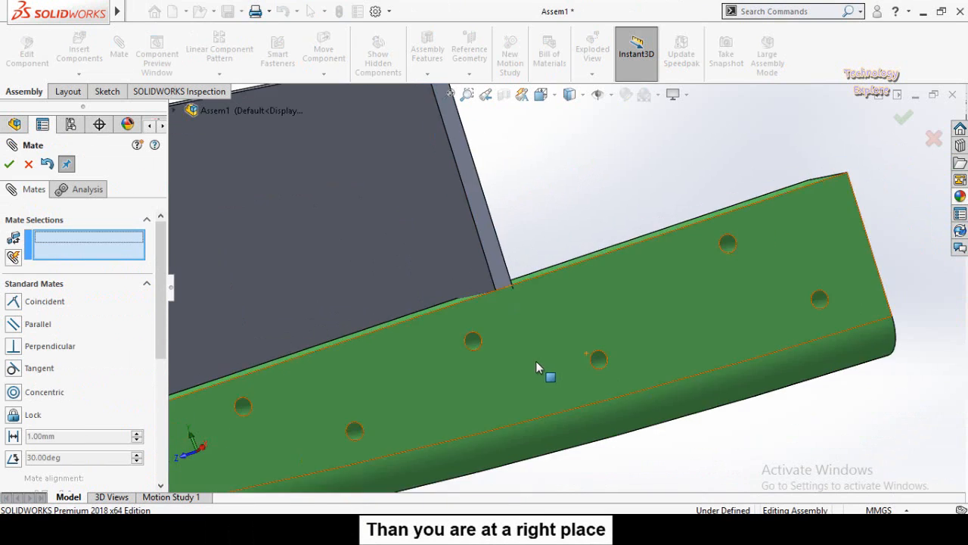
{"action": "left_click", "coordinate": [10, 164]}
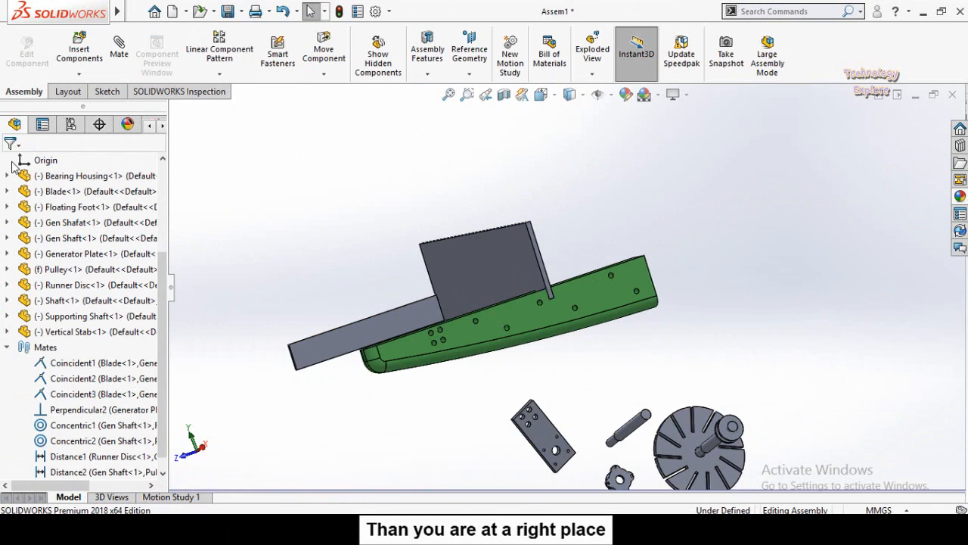
Step: Shift the Generator Plate along the Floating Foot to check the movement its coincident mate still allows
{"action": "middle_click_drag", "start_coordinate": [458, 290], "coordinate": [514, 301]}
{"action": "left_click_drag", "start_coordinate": [586, 287], "coordinate": [589, 272]}
{"action": "left_click", "coordinate": [543, 335]}
{"action": "middle_click_drag", "start_coordinate": [546, 340], "coordinate": [624, 333]}
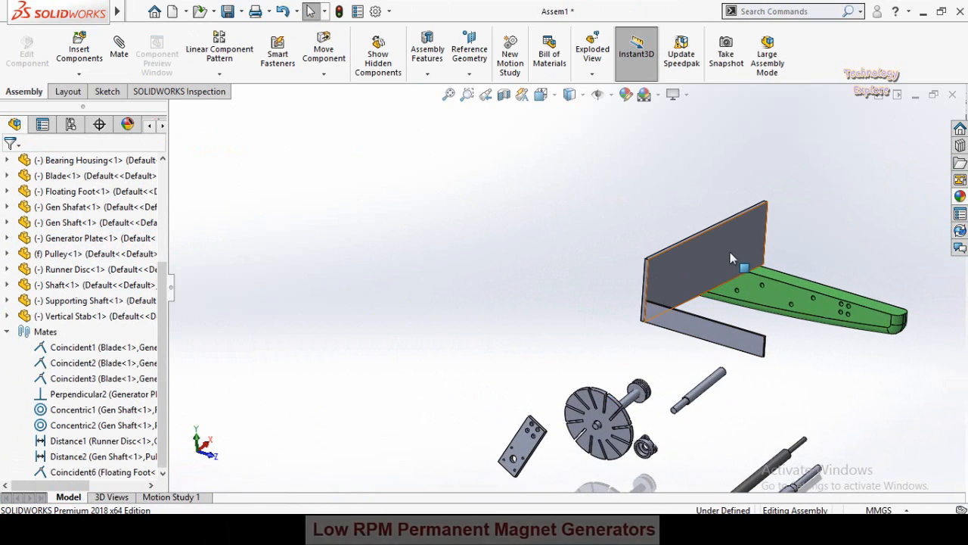
{"action": "mouse_move", "coordinate": [727, 250]}
{"action": "left_mouse_down"}
{"action": "mouse_move", "coordinate": [719, 238]}
{"action": "mouse_move", "coordinate": [745, 256]}
{"action": "mouse_move", "coordinate": [726, 241]}
{"action": "mouse_move", "coordinate": [730, 249]}
{"action": "left_mouse_up"}
{"action": "left_click", "coordinate": [611, 287]}
{"action": "middle_click_drag", "start_coordinate": [614, 293], "coordinate": [726, 249]}
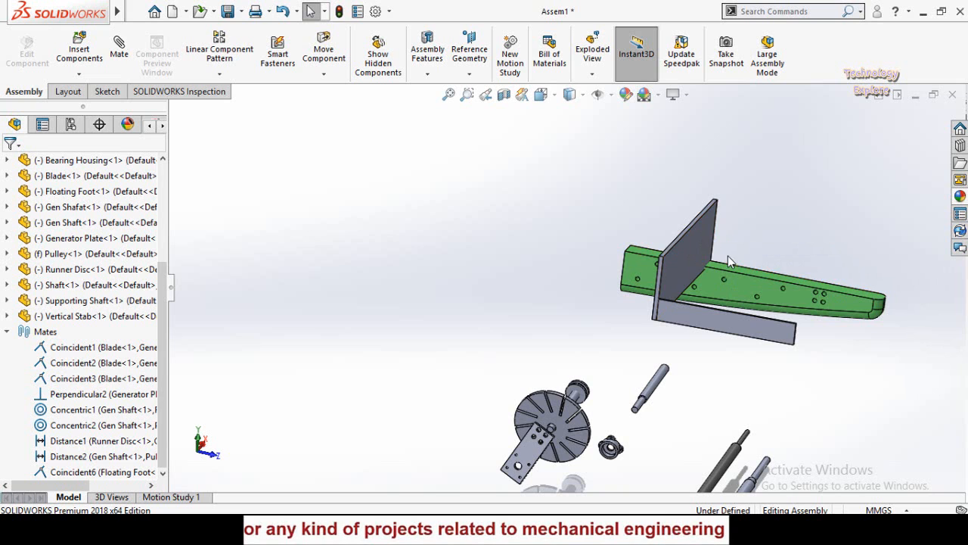
Step: Start a mate between the Floating Foot's long narrow upper face and the Generator Plate's large flat face
{"action": "left_click", "coordinate": [697, 250]}
{"action": "left_click", "coordinate": [722, 263]}
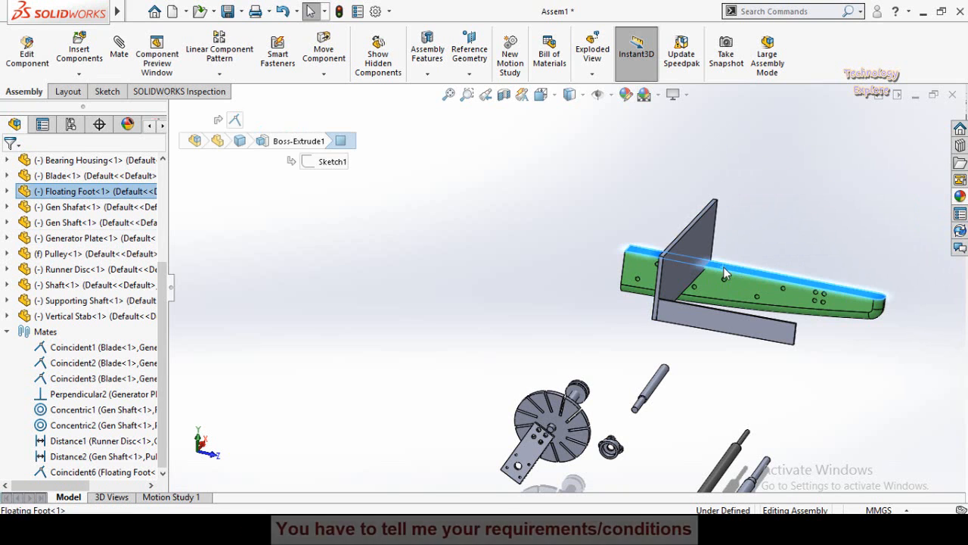
{"action": "scroll", "coordinate": [724, 247], "scroll_direction": "down", "scroll_amount": 2}
{"action": "middle_click_drag", "start_coordinate": [717, 258], "coordinate": [717, 268]}
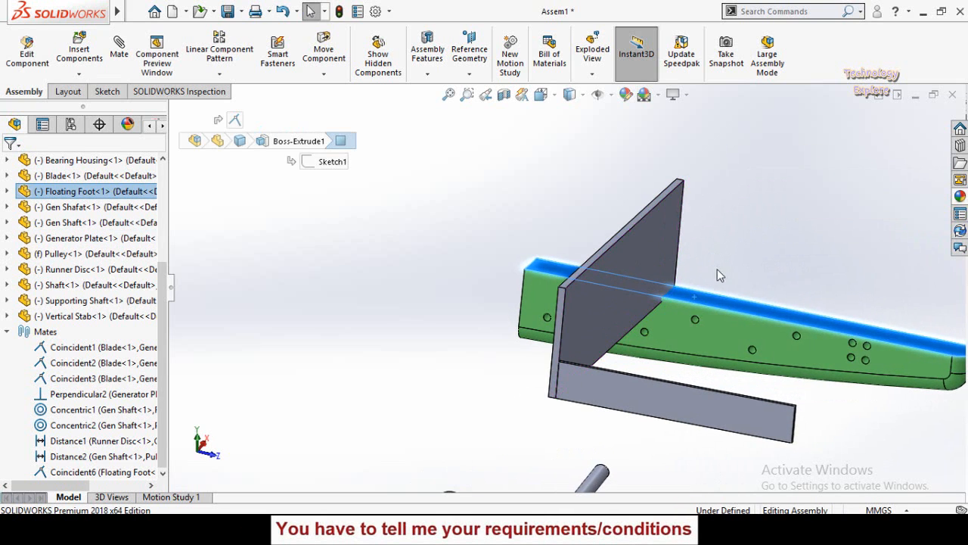
{"action": "left_click", "coordinate": [716, 266]}
{"action": "left_click", "coordinate": [697, 298]}
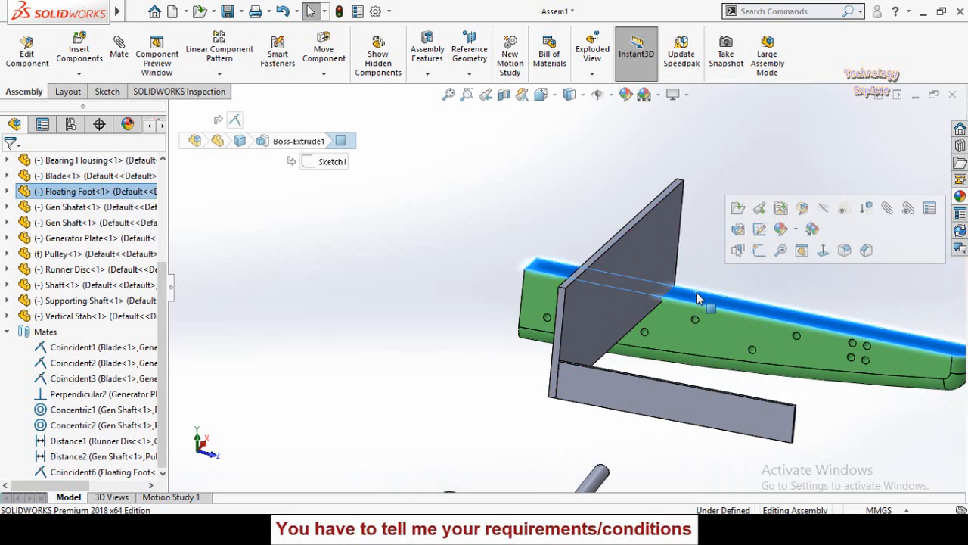
{"action": "left_click", "coordinate": [887, 219]}
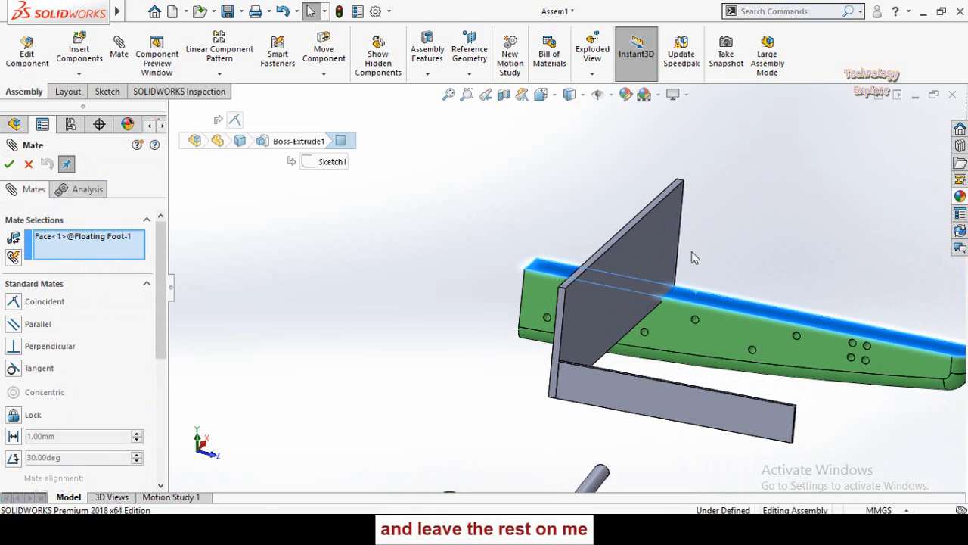
{"action": "left_click", "coordinate": [652, 252]}
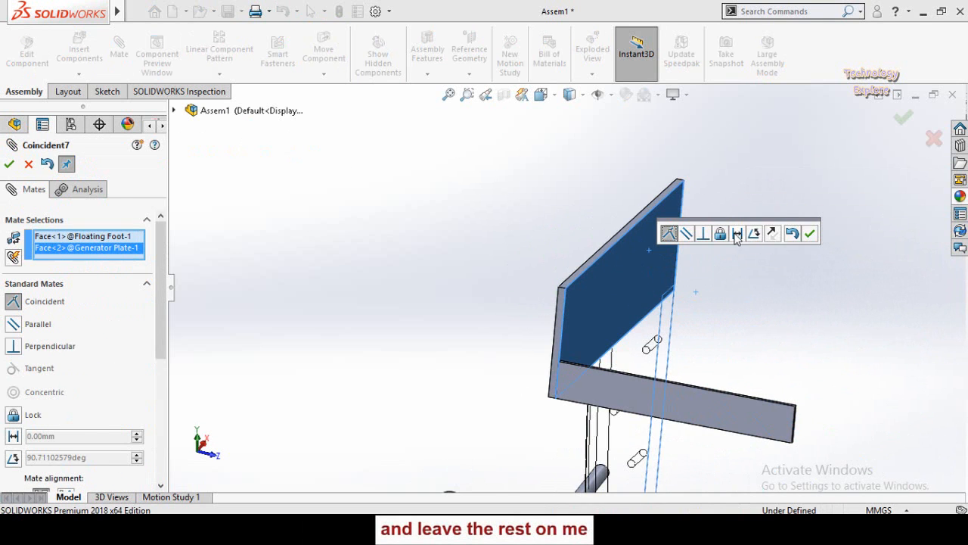
Step: Make the mate between the Floating Foot and Generator Plate an Angle mate of 30 degrees
{"action": "left_click", "coordinate": [754, 235]}
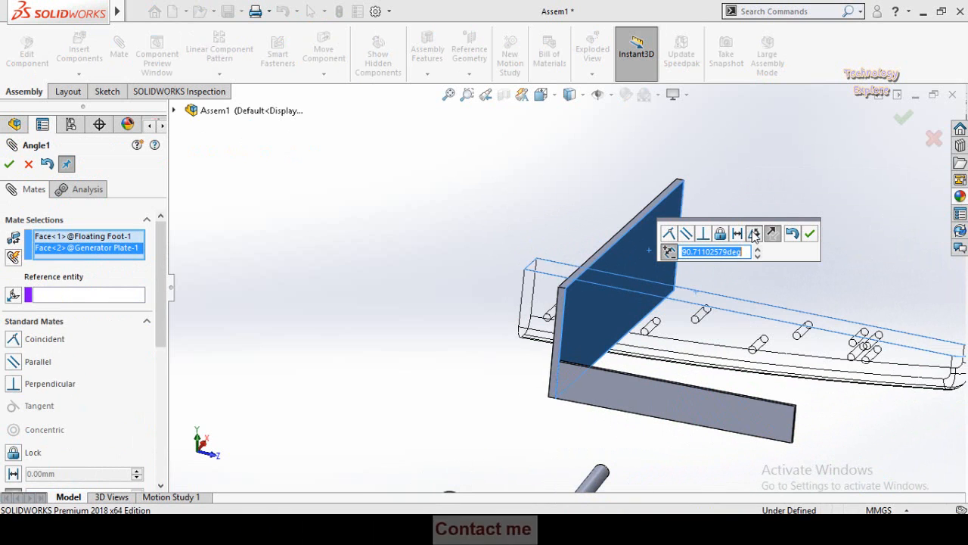
{"action": "left_click_drag", "start_coordinate": [719, 220], "coordinate": [806, 184]}
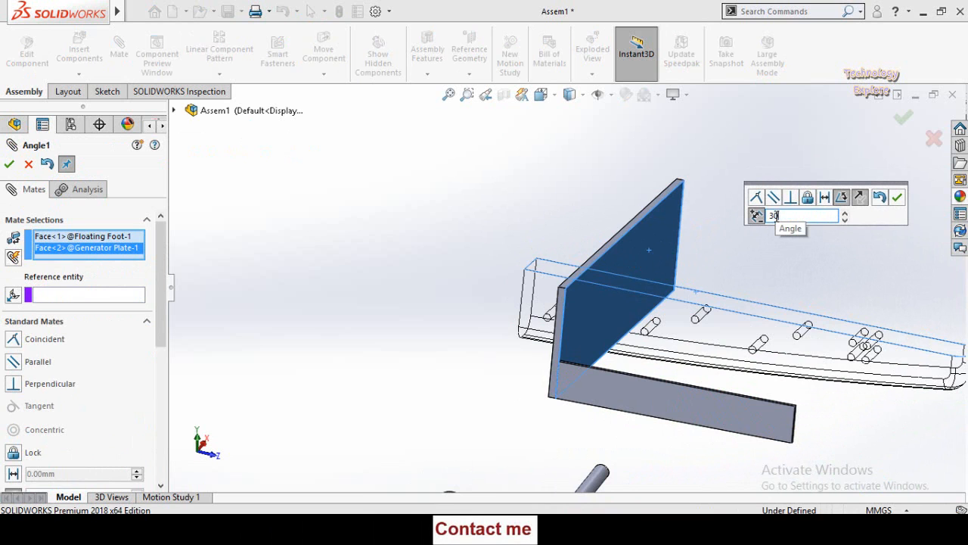
{"action": "type", "text": "30"}
{"action": "key", "text": "Return"}
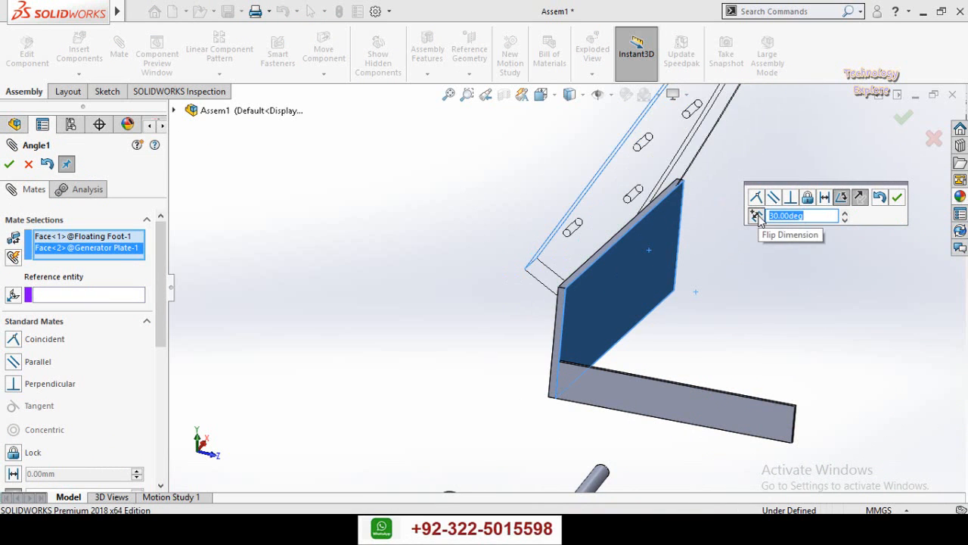
Step: Try Flip dimension in both directions on the 30-degree angle mate of the Floating Foot
{"action": "left_click", "coordinate": [757, 216]}
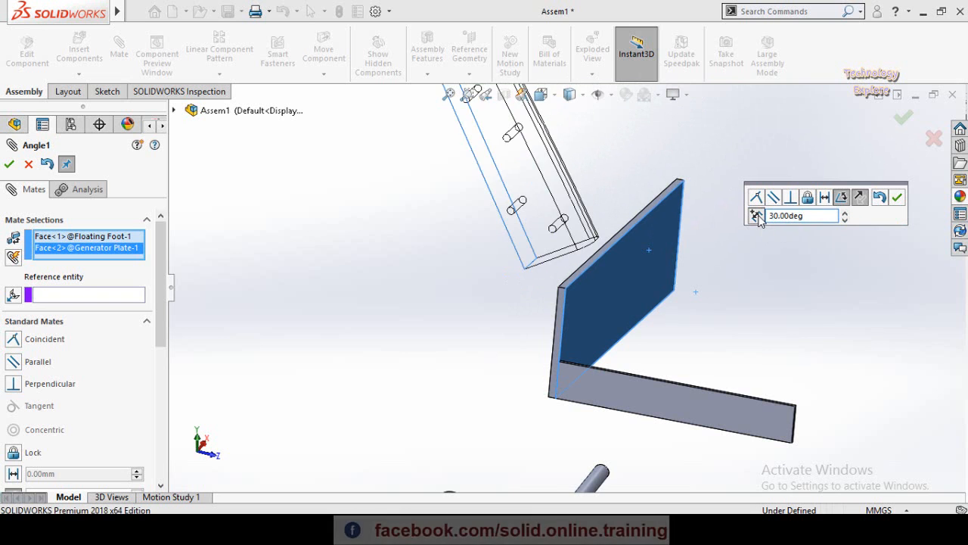
{"action": "left_click", "coordinate": [758, 216]}
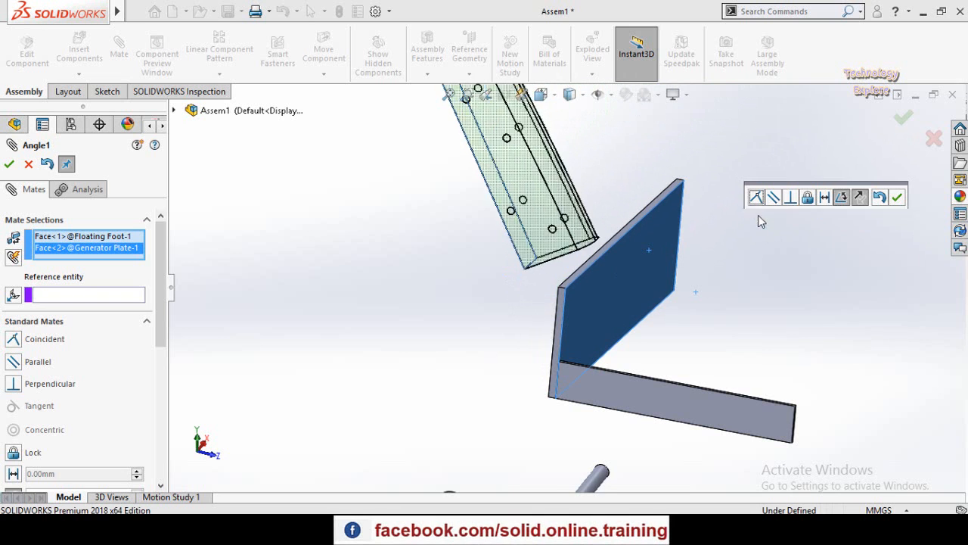
{"action": "left_click", "coordinate": [758, 216]}
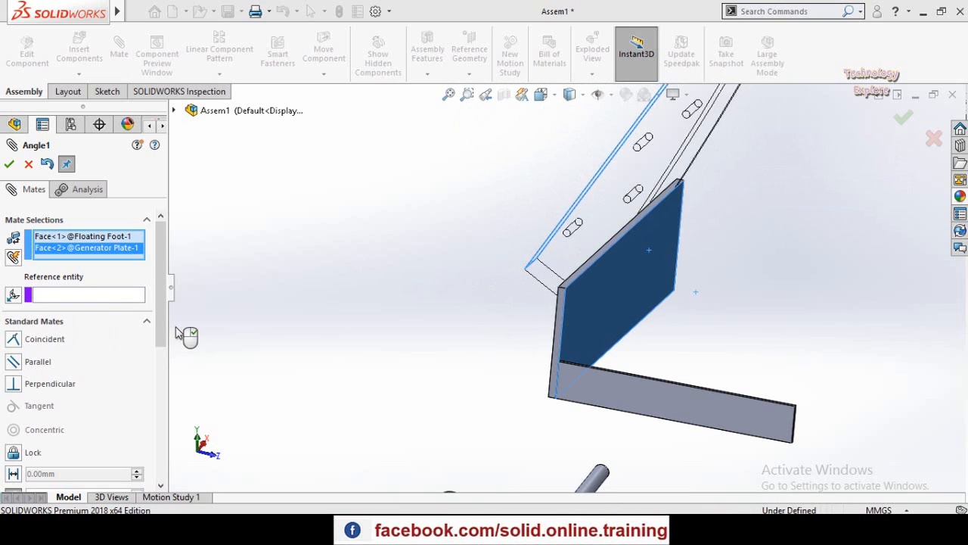
Step: Set the angle mate's alignment to Aligned, switch Flip dimension off, accept the mate and leave the Mate command
{"action": "scroll", "coordinate": [158, 355], "scroll_direction": "down", "scroll_amount": 5}
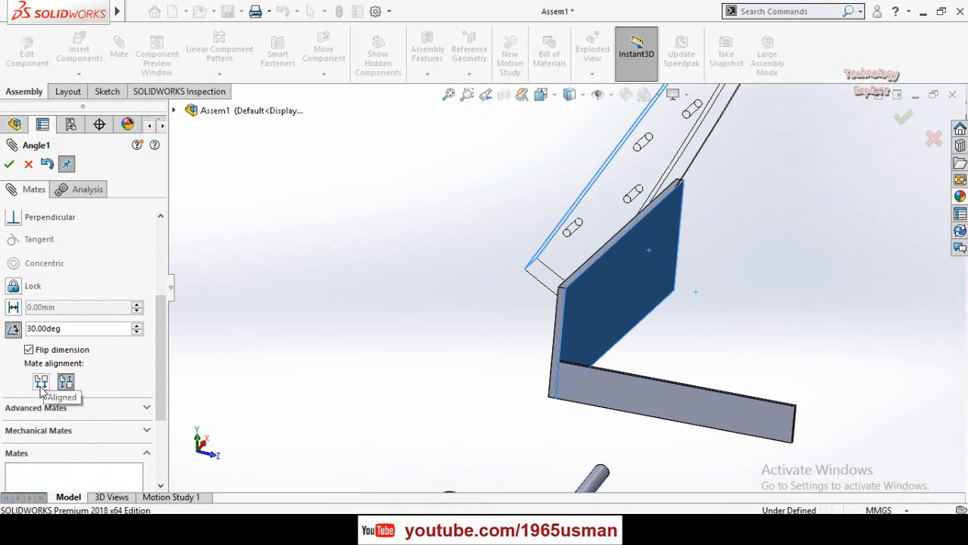
{"action": "left_click", "coordinate": [41, 382]}
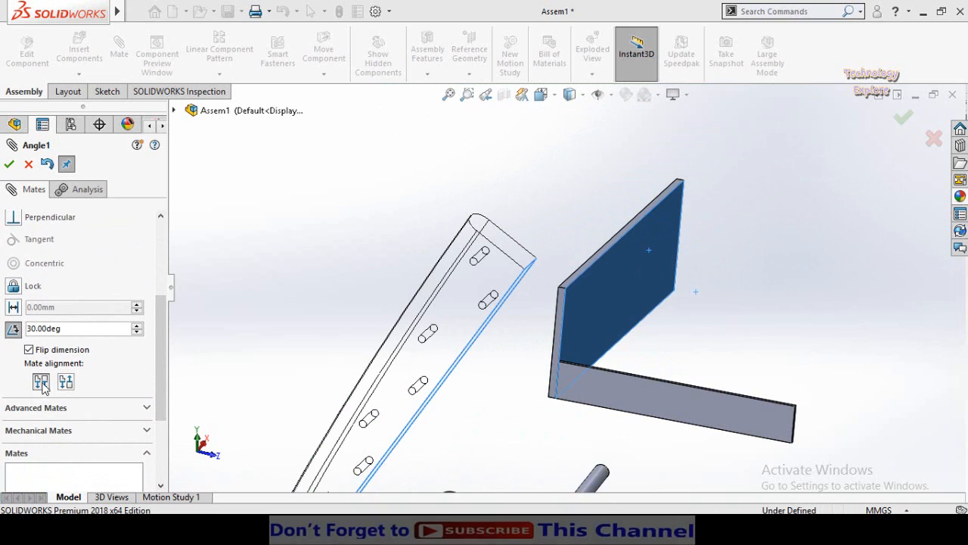
{"action": "left_click", "coordinate": [61, 350]}
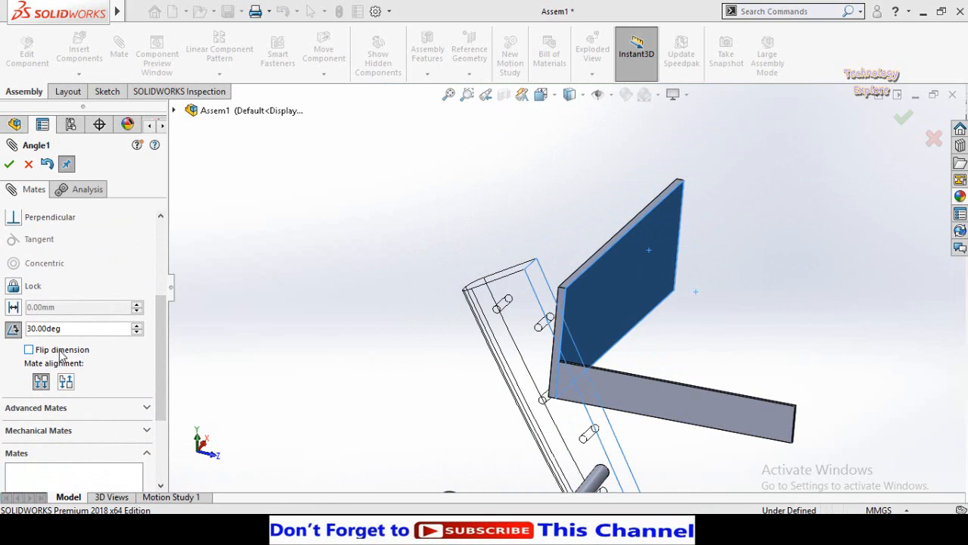
{"action": "left_click", "coordinate": [9, 165]}
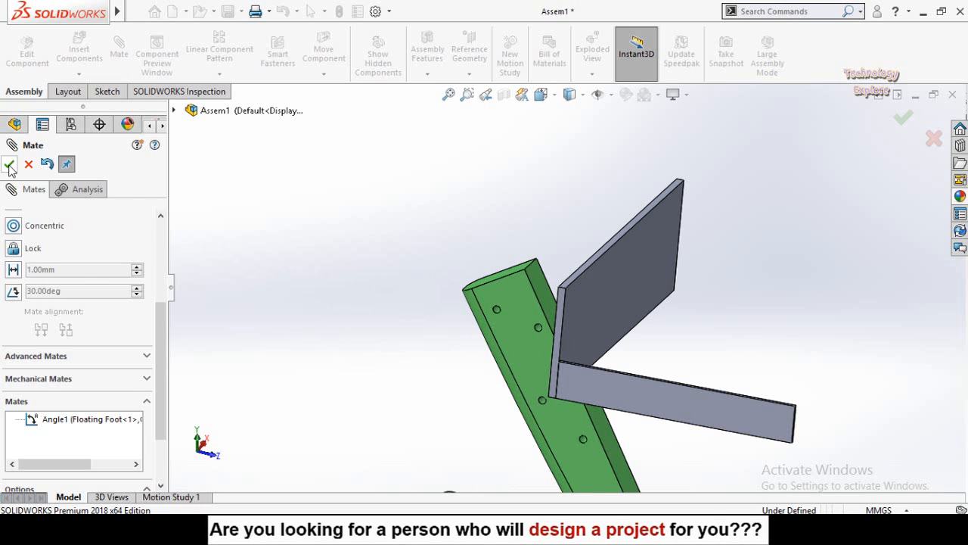
{"action": "left_click", "coordinate": [10, 165]}
Step: Swing the Generator Plate with its Blade to check how it moves relative to the Floating Foot under the angle mate
{"action": "middle_click_drag", "start_coordinate": [401, 335], "coordinate": [513, 300]}
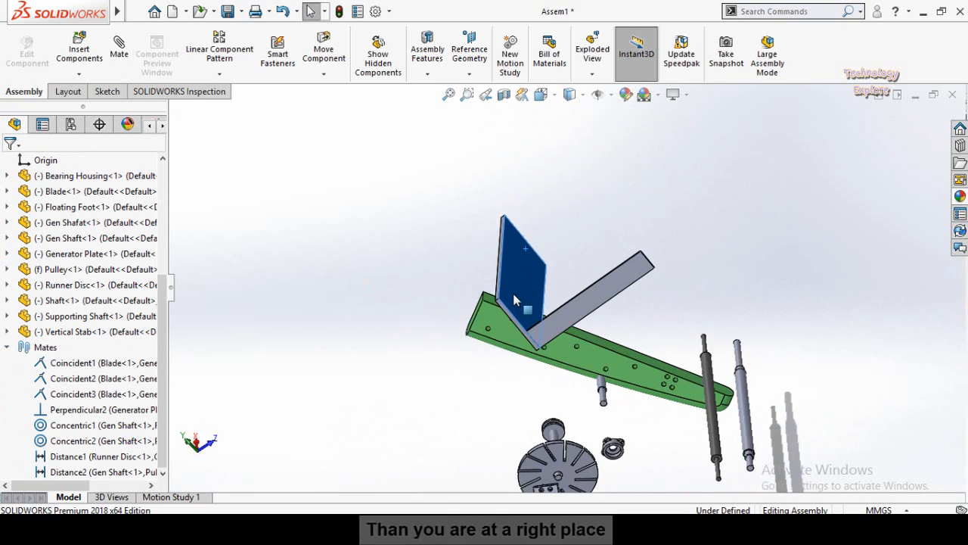
{"action": "left_click_drag", "start_coordinate": [514, 300], "coordinate": [515, 323]}
{"action": "left_click", "coordinate": [394, 326]}
{"action": "mouse_move", "coordinate": [394, 325]}
{"action": "middle_mouse_down"}
{"action": "mouse_move", "coordinate": [397, 348]}
{"action": "mouse_move", "coordinate": [395, 292]}
{"action": "mouse_move", "coordinate": [401, 336]}
{"action": "middle_mouse_up"}
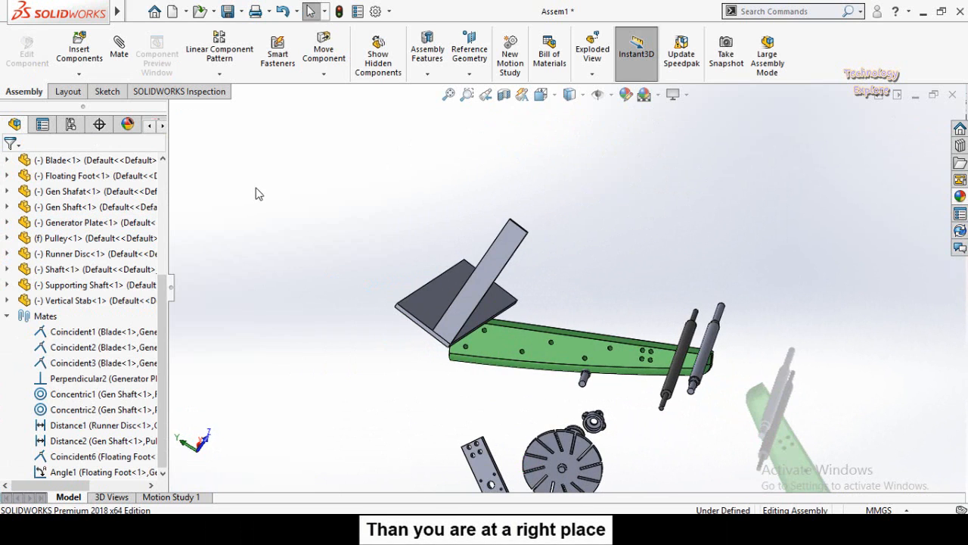
Step: Start the Mate command and expand the Advanced Mates options to show the available mate types
{"action": "left_click", "coordinate": [130, 68]}
{"action": "scroll", "coordinate": [129, 325], "scroll_direction": "down", "scroll_amount": 5}
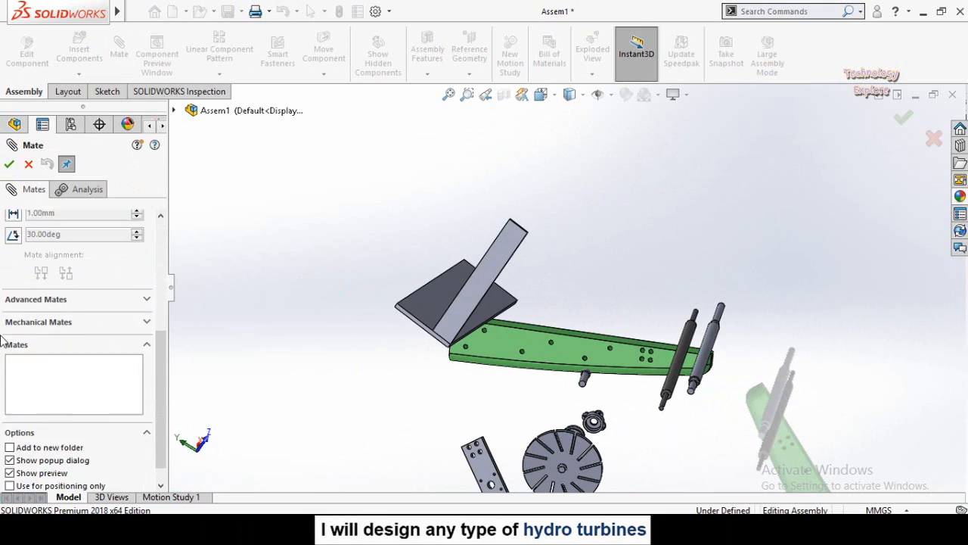
{"action": "scroll", "coordinate": [2, 340], "scroll_direction": "up", "scroll_amount": 5}
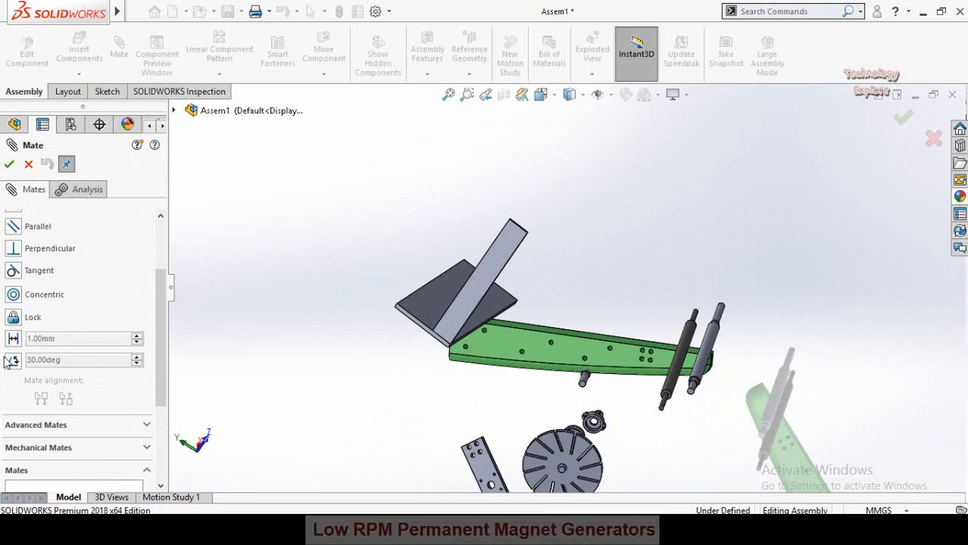
{"action": "scroll", "coordinate": [2, 363], "scroll_direction": "down", "scroll_amount": 3}
{"action": "scroll", "coordinate": [36, 355], "scroll_direction": "down", "scroll_amount": 2}
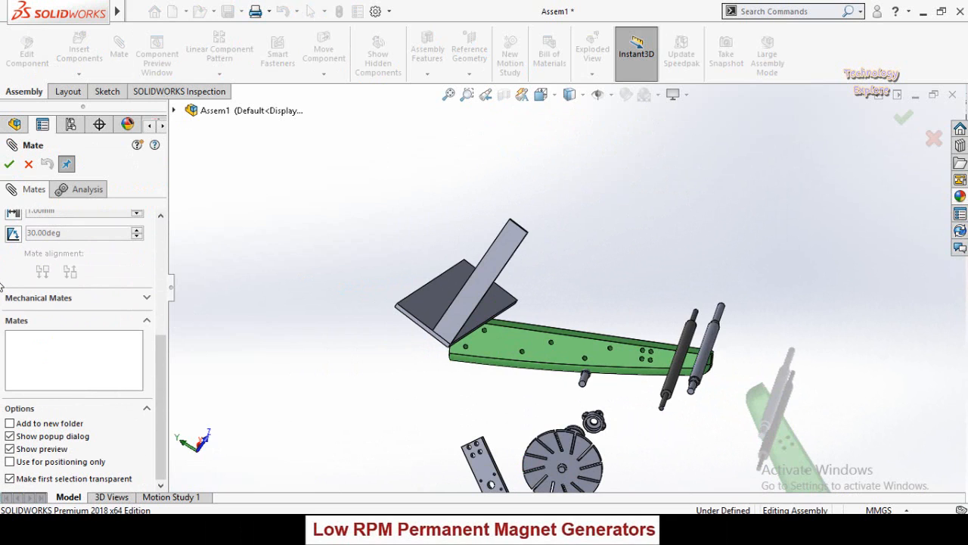
{"action": "left_click_drag", "start_coordinate": [162, 371], "coordinate": [157, 265]}
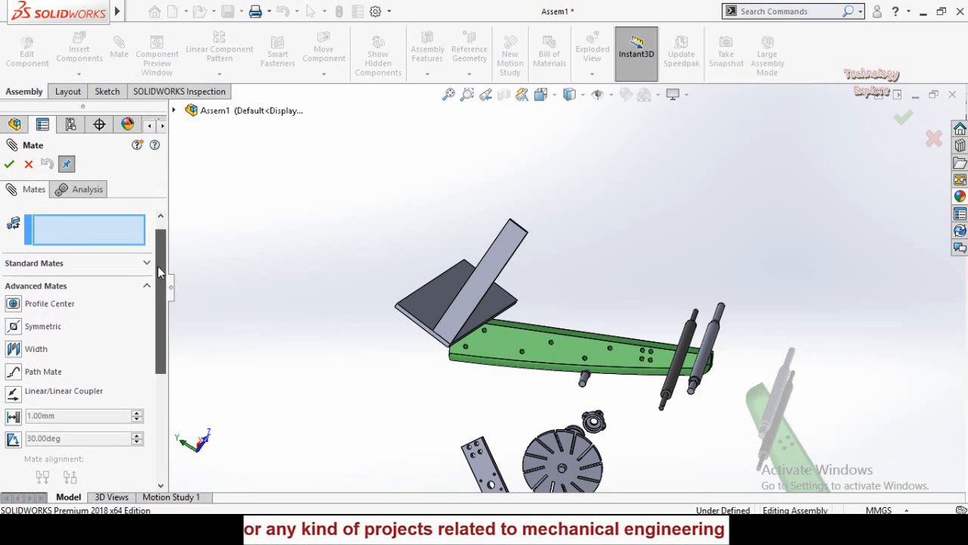